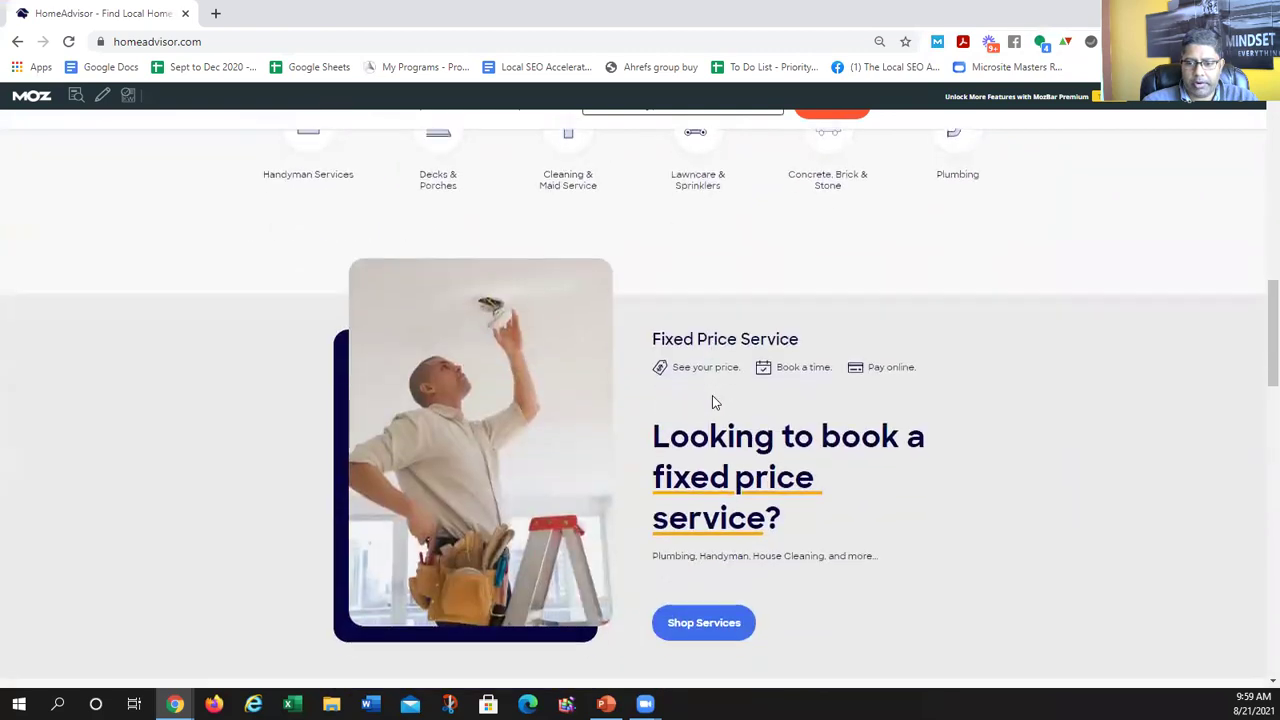
# - Browse HomeAdvisor's full service directory, then merge in the 'list of us cities by population' results tab
pyautogui.click(962, 486)
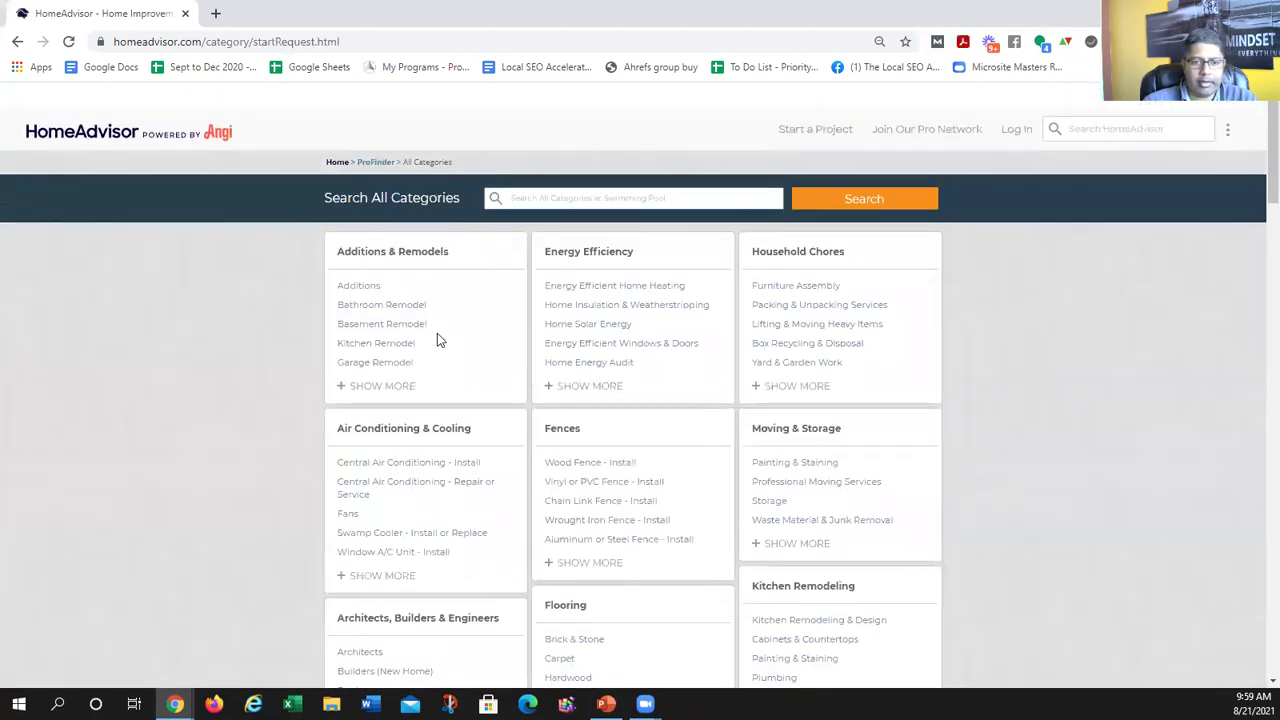
pyautogui.scroll(-3, 551, 289)
pyautogui.scroll(-4, 565, 346)
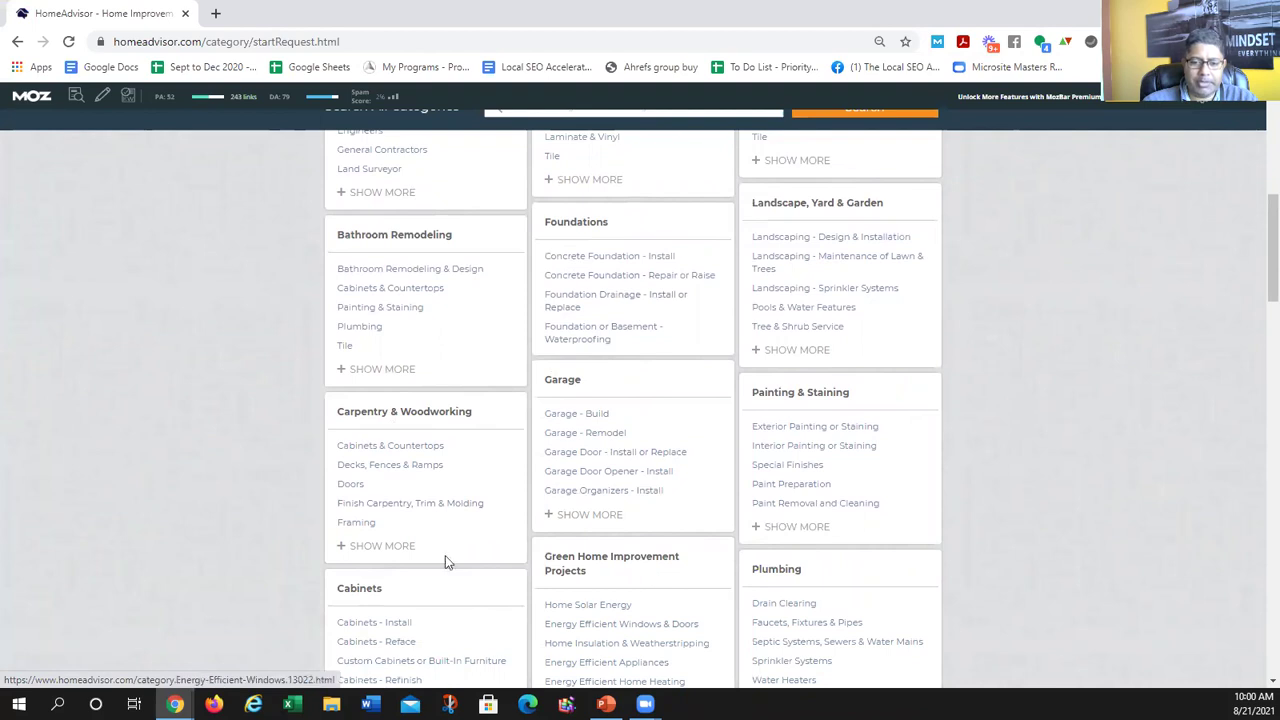
pyautogui.scroll(-1, 443, 540)
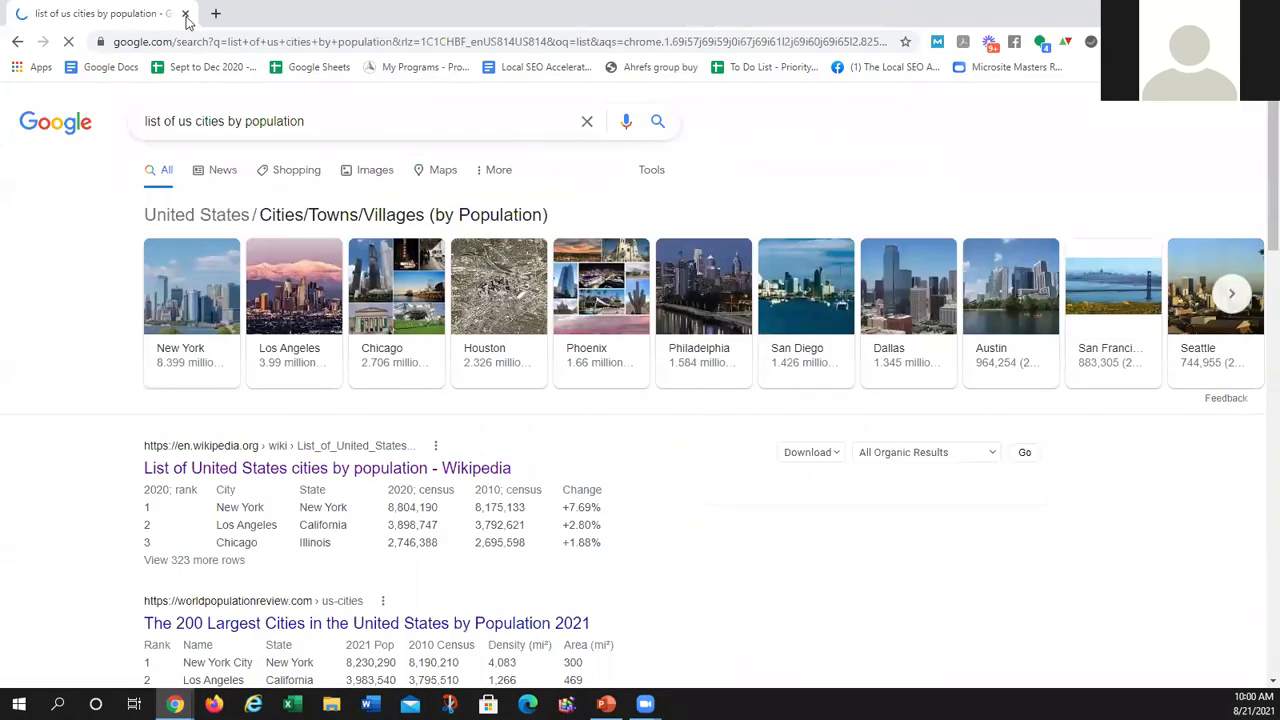
pyautogui.moveTo(186, 14); pyautogui.dragTo(362, 8)
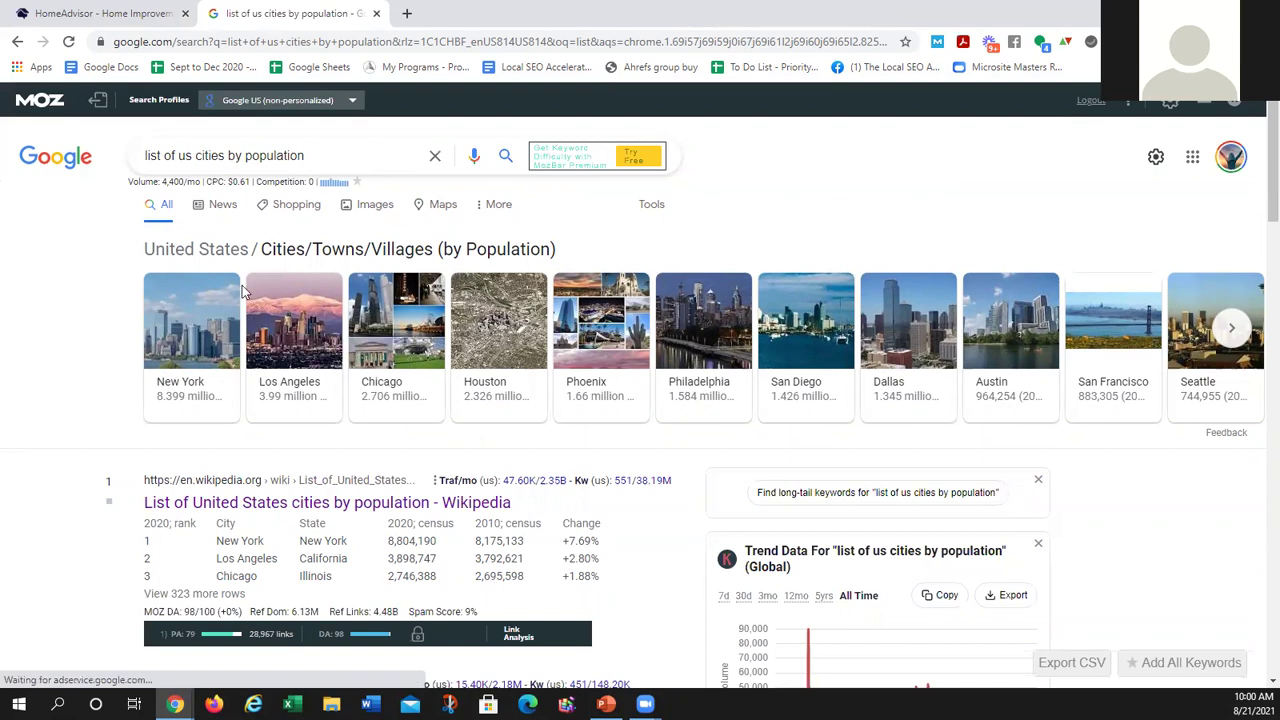
# - Open Wikipedia's 'List of United States cities by population' and scroll its table to ranks 151–177
pyautogui.click(400, 503)
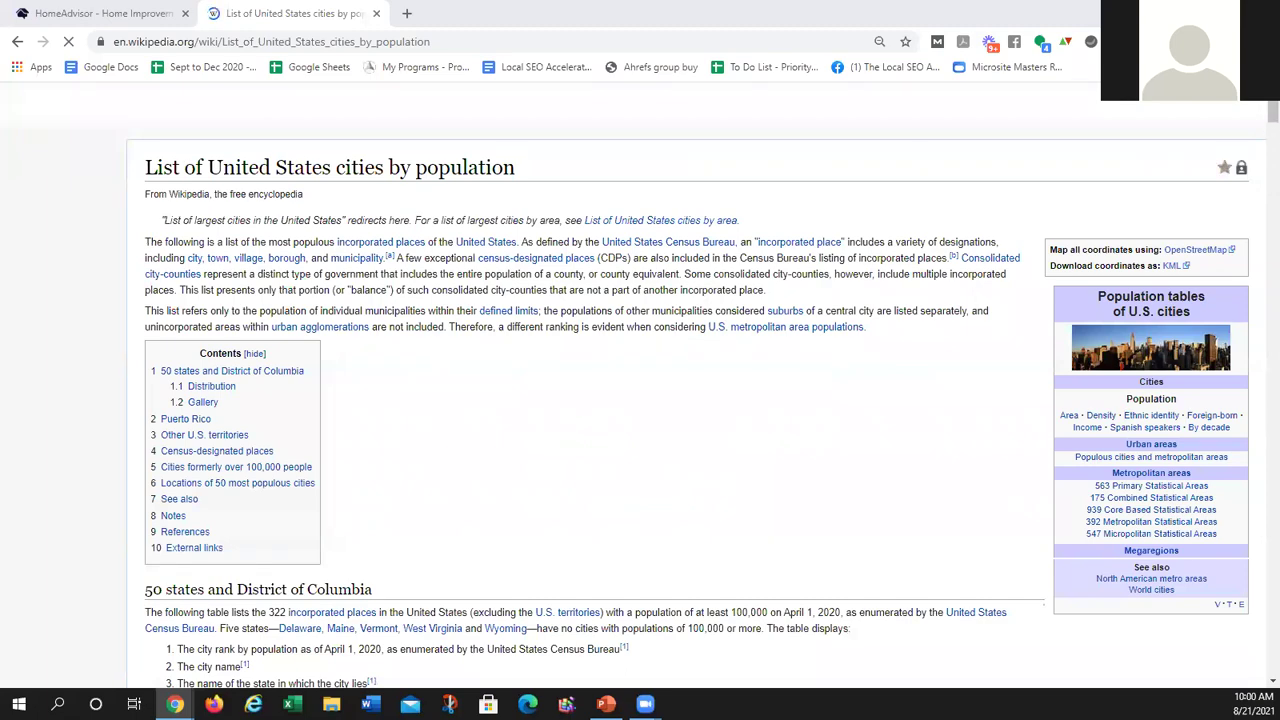
pyautogui.scroll(-12, 603, 363)
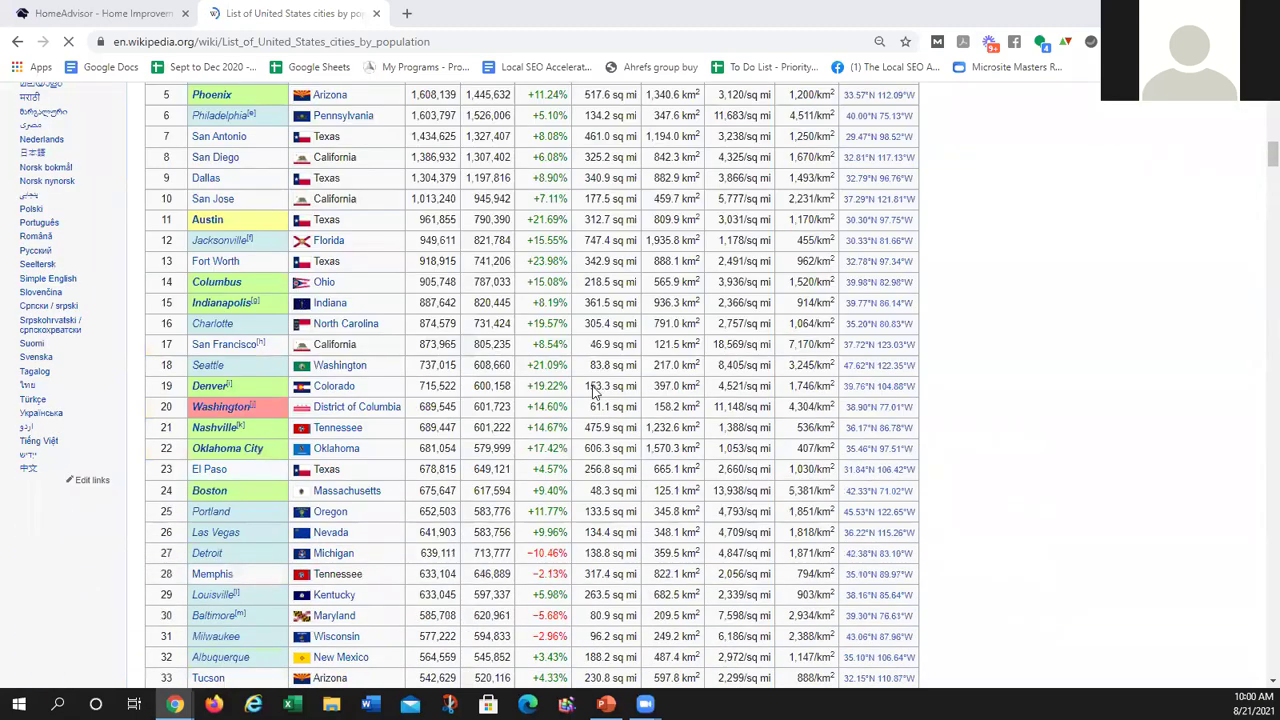
pyautogui.scroll(-14, 593, 392)
pyautogui.scroll(-4, 380, 423)
pyautogui.scroll(-11, 307, 497)
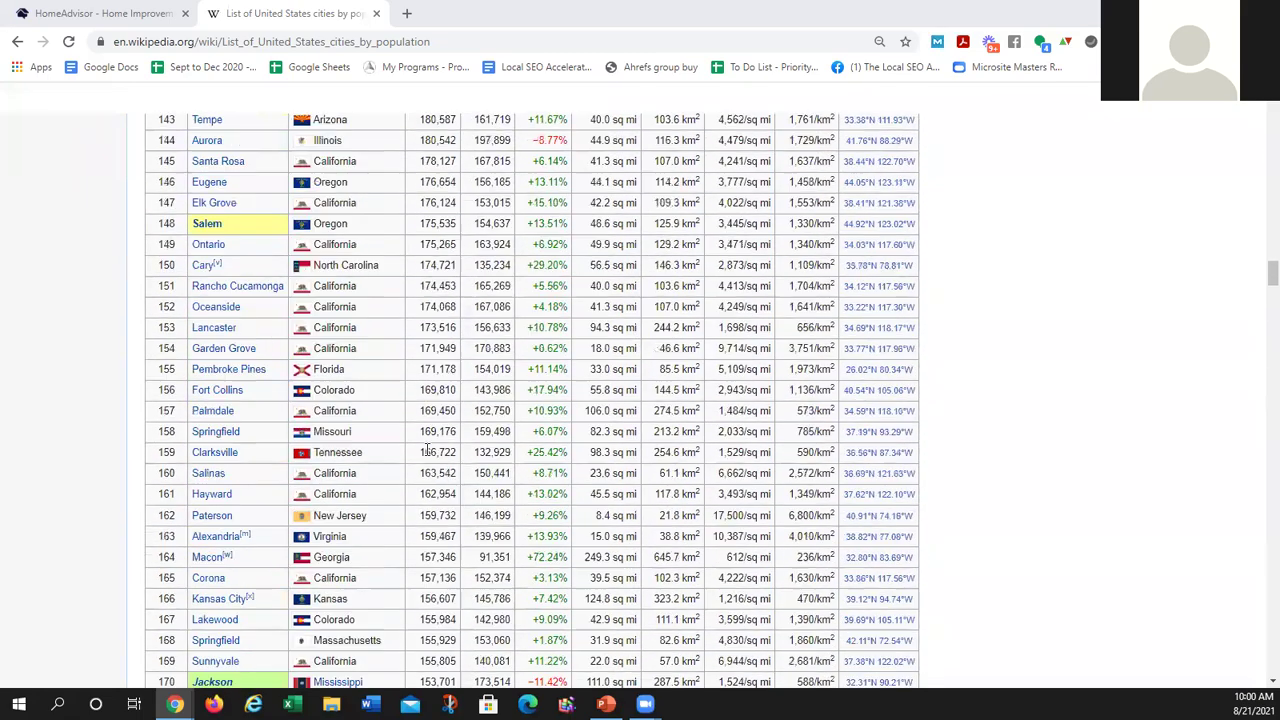
pyautogui.scroll(-2, 427, 450)
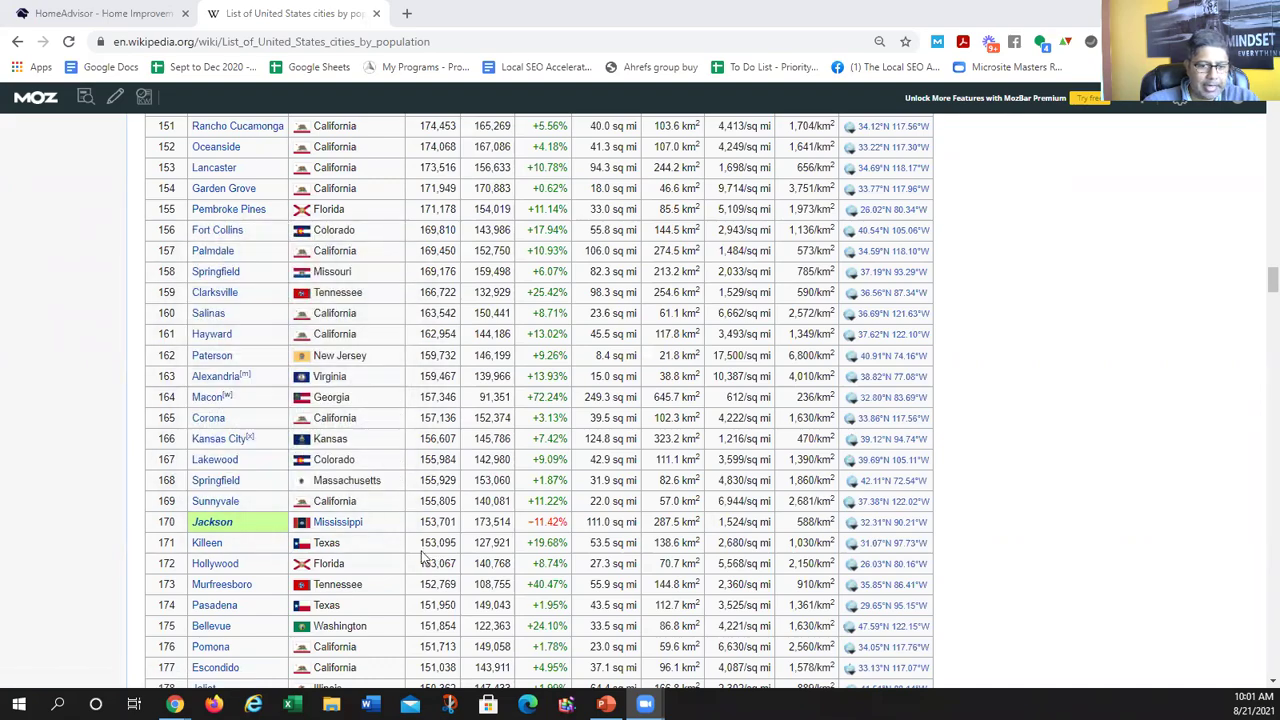
# - Scroll the table to ranks 197–224 and highlight Kent, Washington (rank 206, population 136,588)
pyautogui.scroll(-1, 390, 533)
pyautogui.scroll(-10, 390, 533)
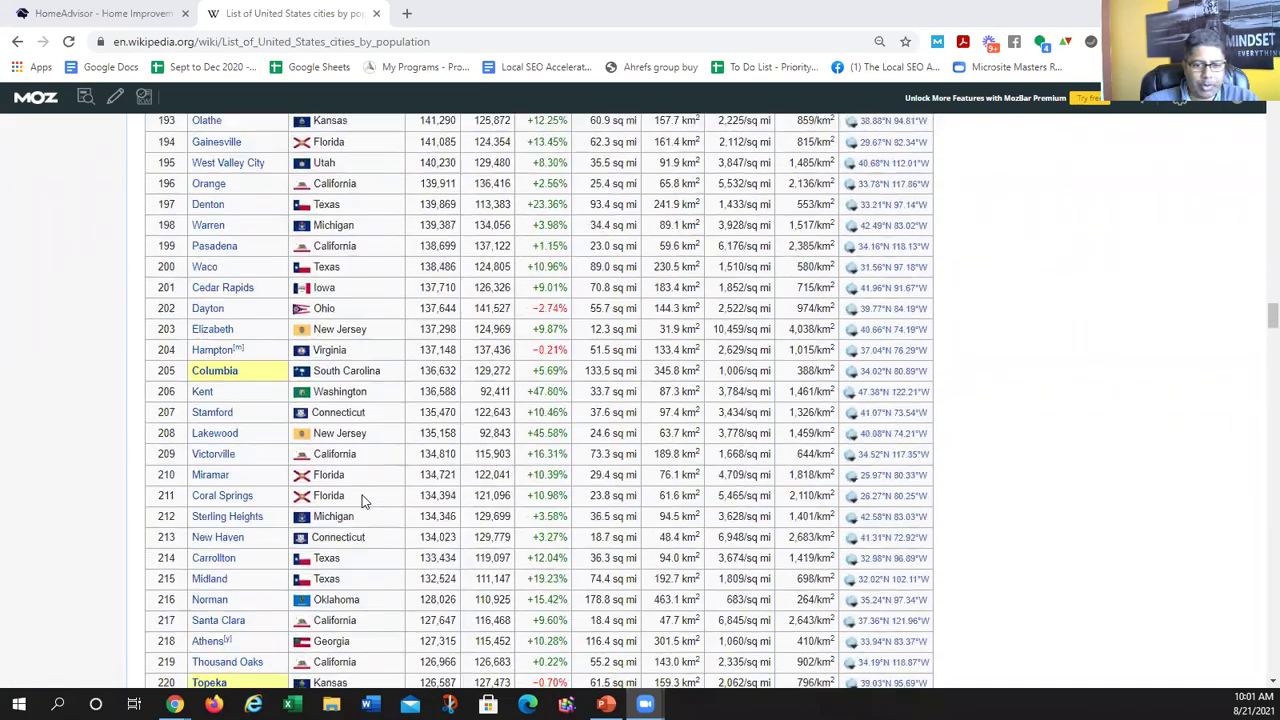
pyautogui.scroll(-3, 363, 503)
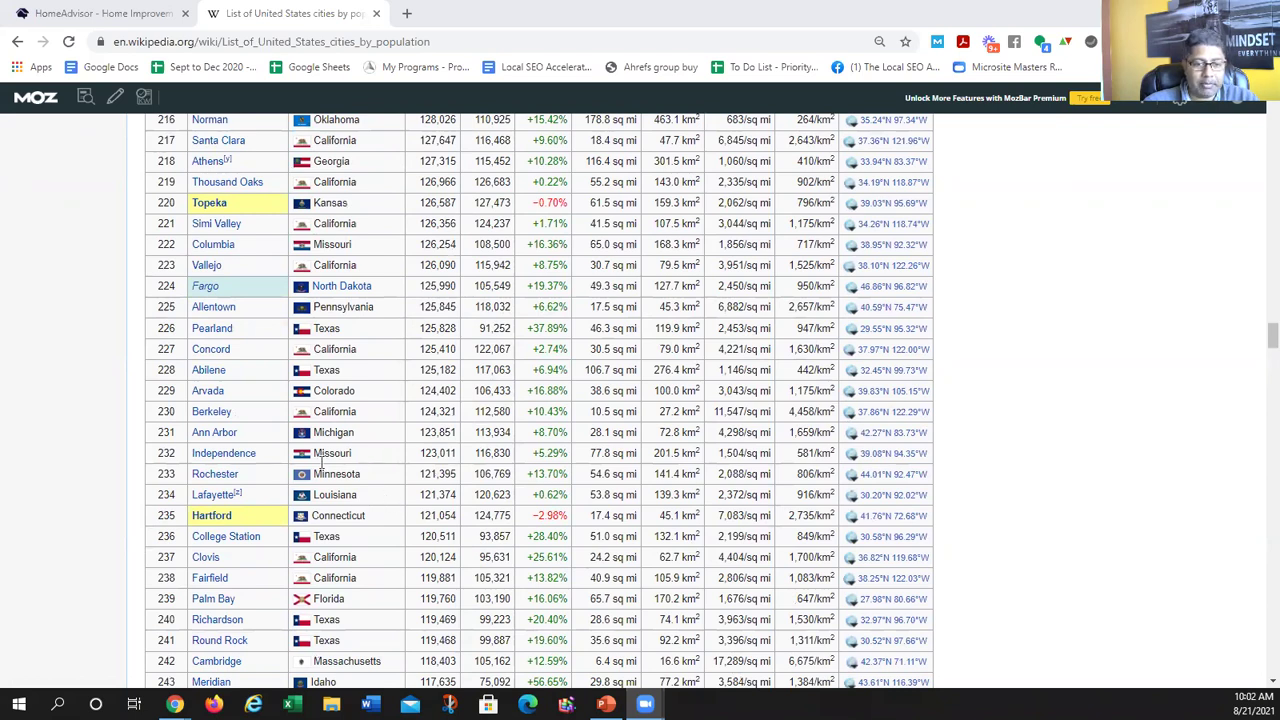
pyautogui.moveTo(428, 245); pyautogui.dragTo(477, 242)
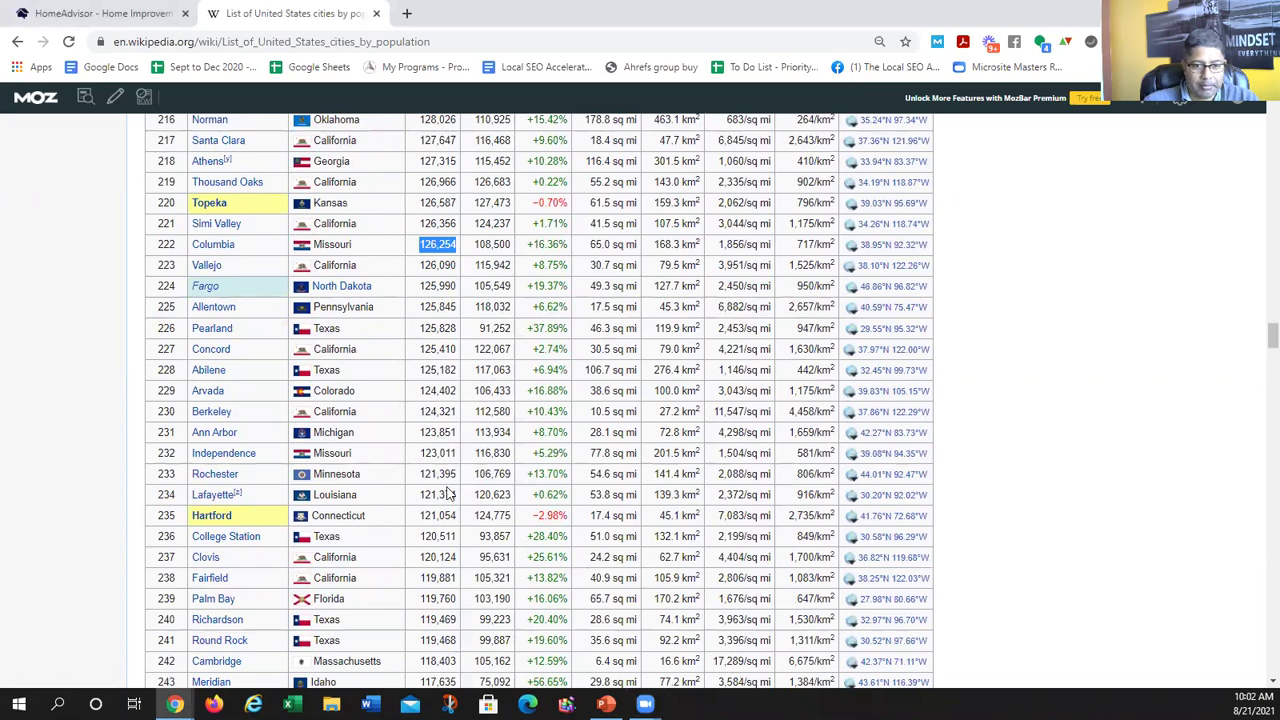
pyautogui.scroll(4, 448, 494)
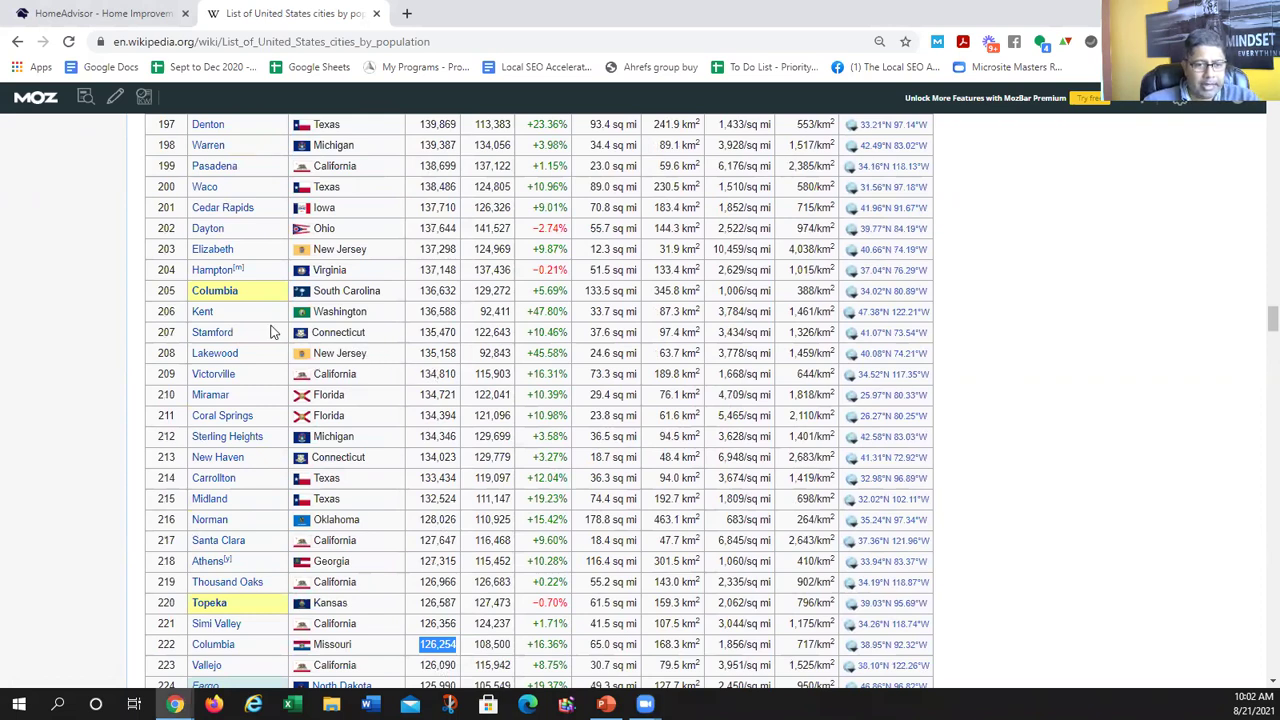
pyautogui.moveTo(253, 315); pyautogui.dragTo(191, 312)
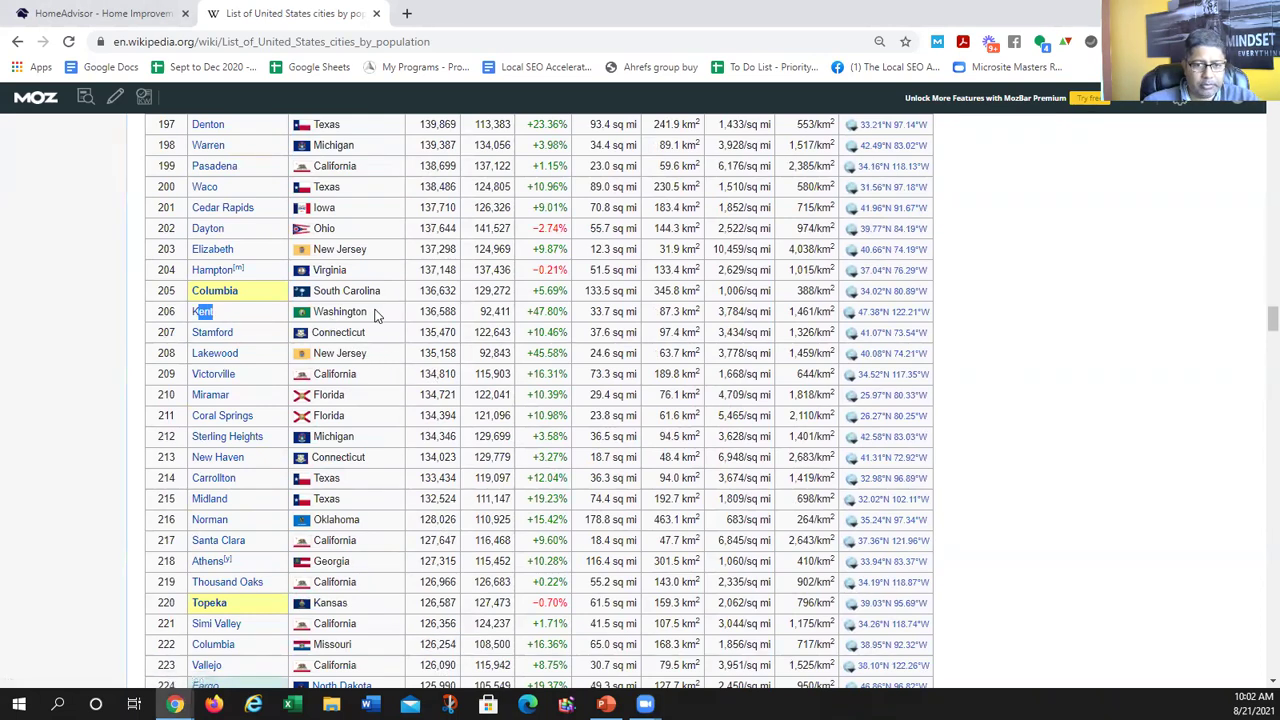
pyautogui.moveTo(366, 314); pyautogui.dragTo(312, 312)
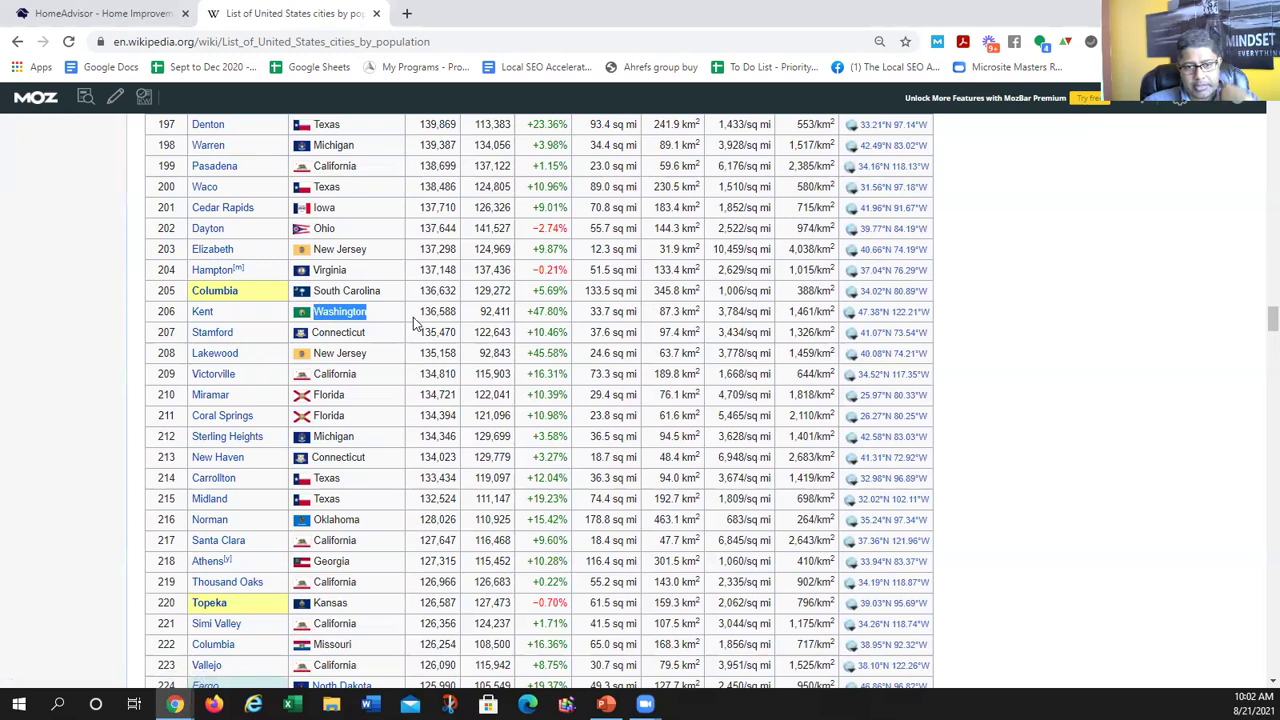
# - Back in HomeAdvisor's All Categories, scroll to the Drywall & Insulation group with Install and Repair
pyautogui.click(115, 13)
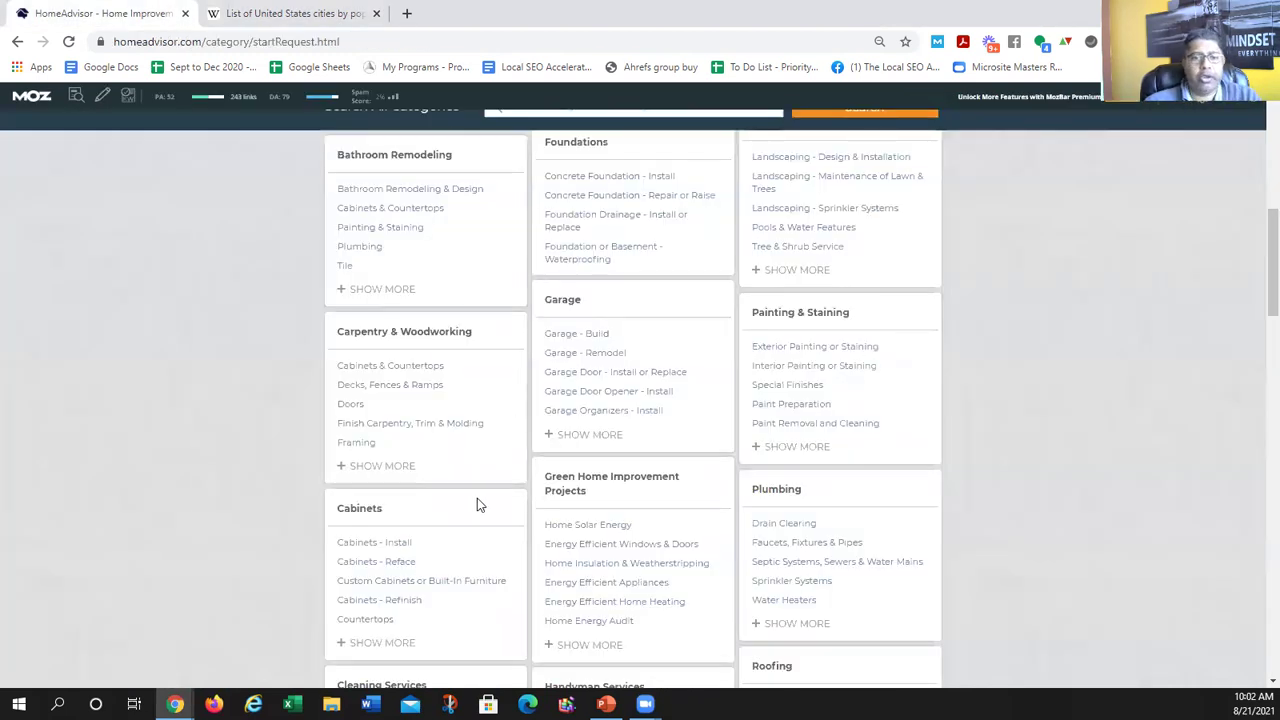
pyautogui.scroll(-3, 490, 500)
pyautogui.scroll(-4, 588, 462)
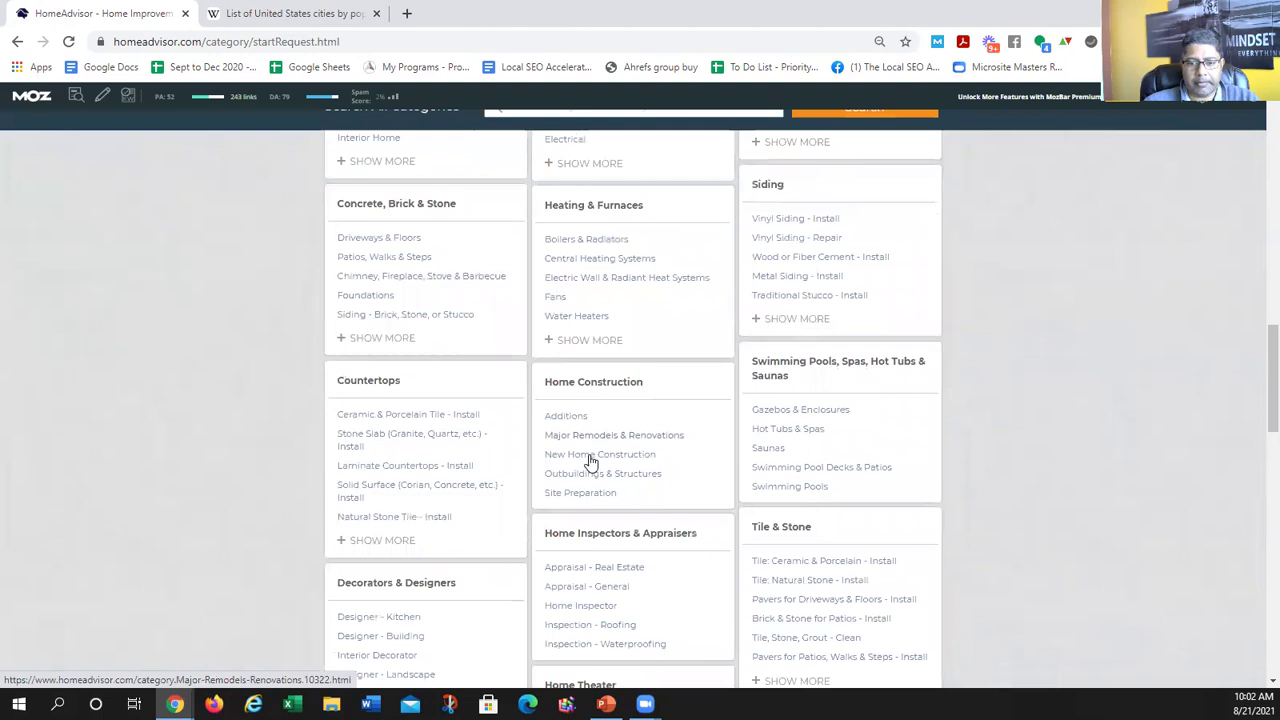
pyautogui.scroll(2, 802, 381)
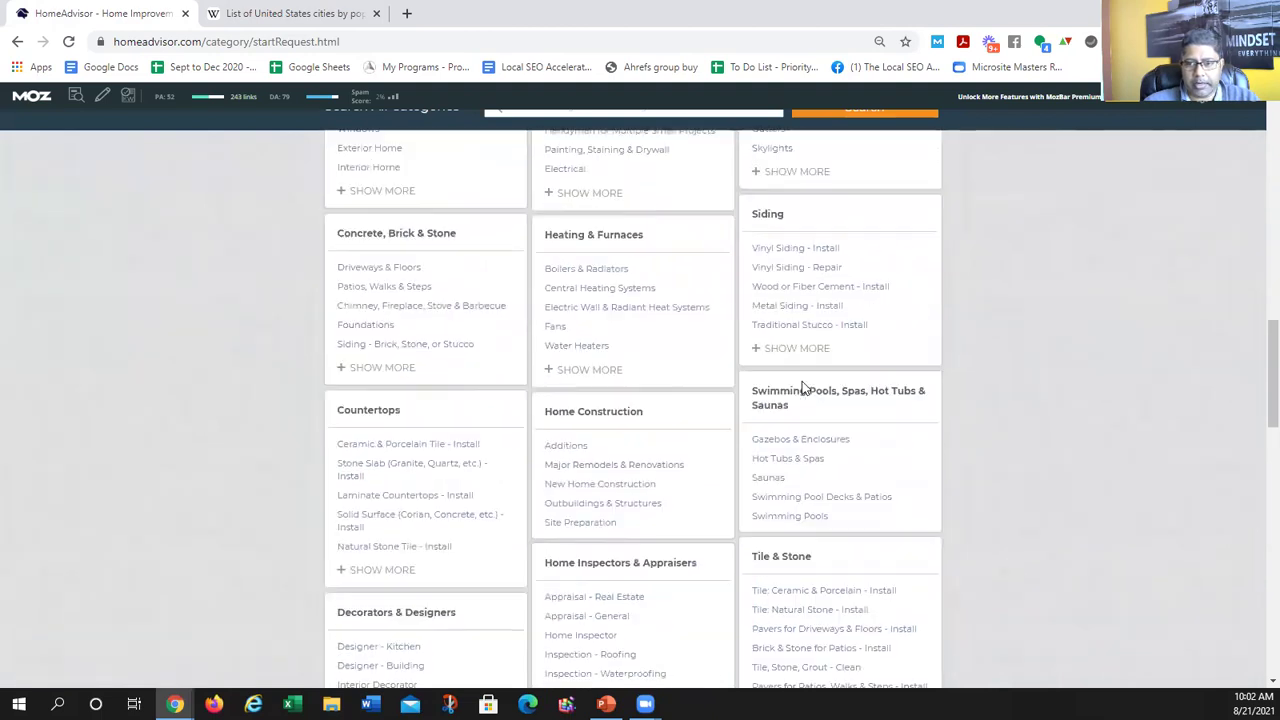
pyautogui.scroll(2, 802, 388)
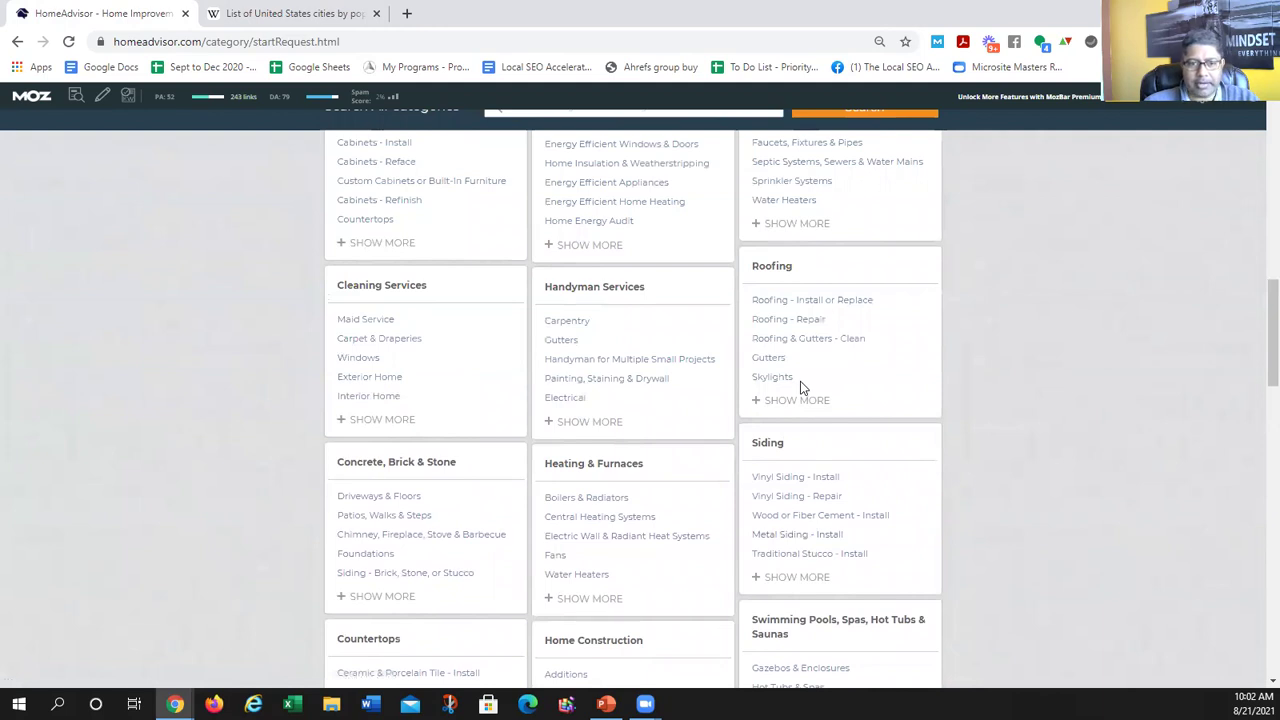
pyautogui.scroll(-5, 797, 390)
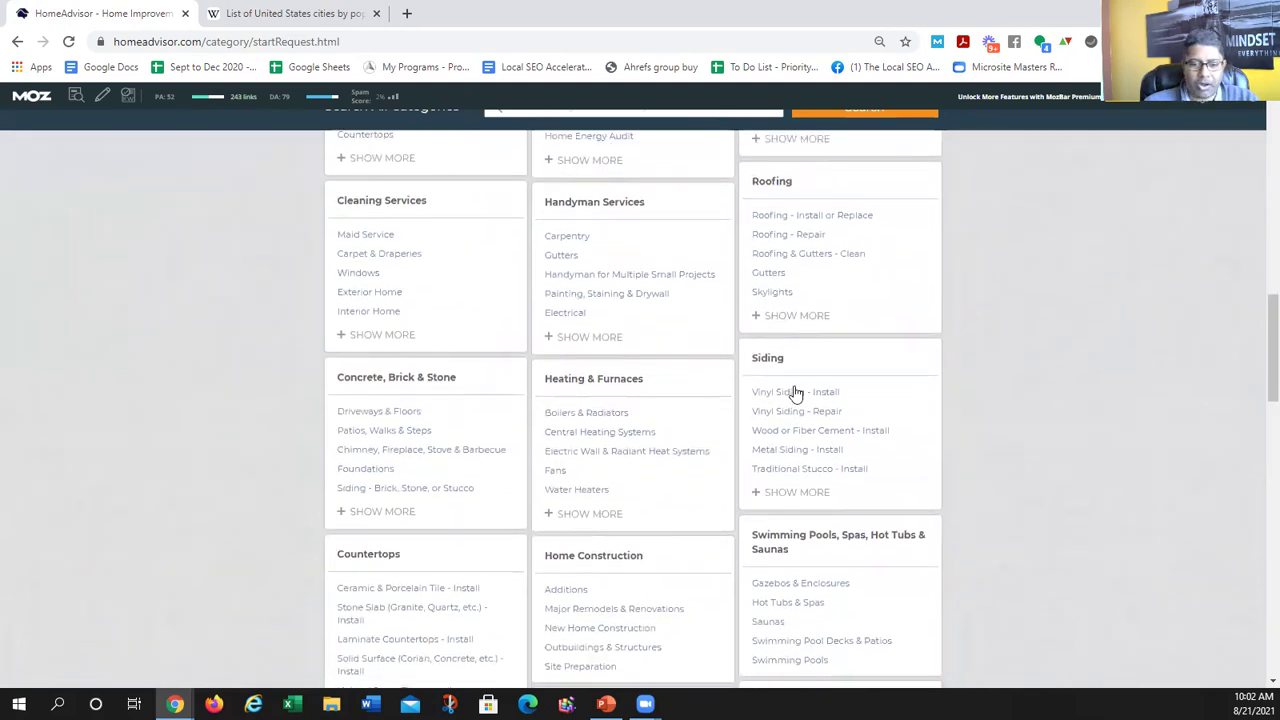
pyautogui.scroll(-3, 794, 386)
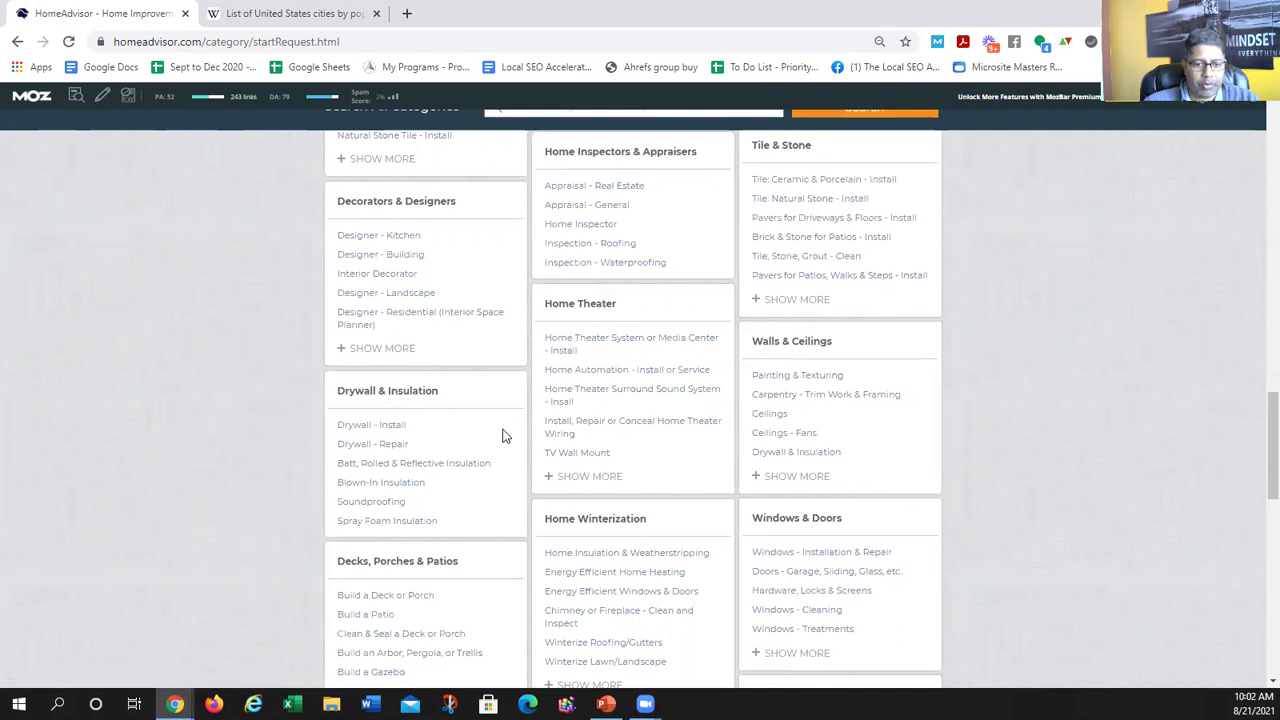
# - Search Google for 'drywall repair kent wa' in a new tab
pyautogui.click(406, 13)
pyautogui.write('drywa')
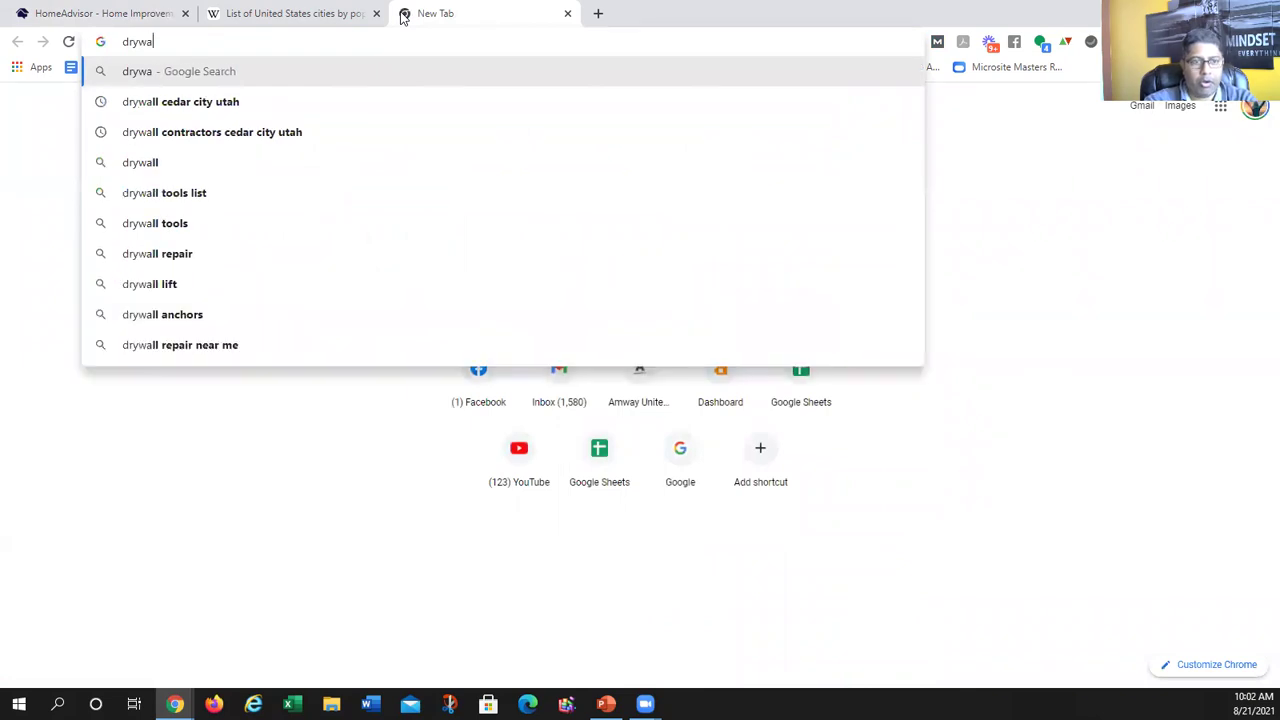
pyautogui.write('ll repaur')
pyautogui.press('BackSpace')
pyautogui.press('BackSpace')
pyautogui.write('ir kent ')
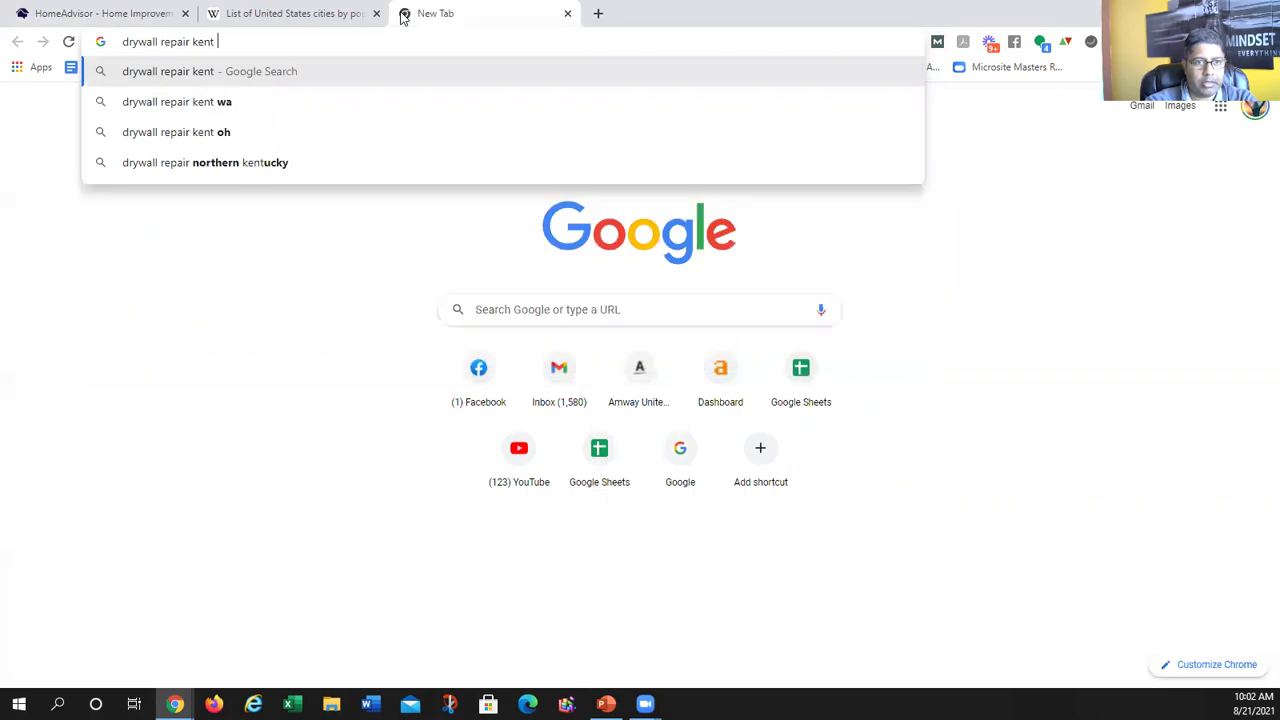
pyautogui.write('wa')
pyautogui.press('Return')
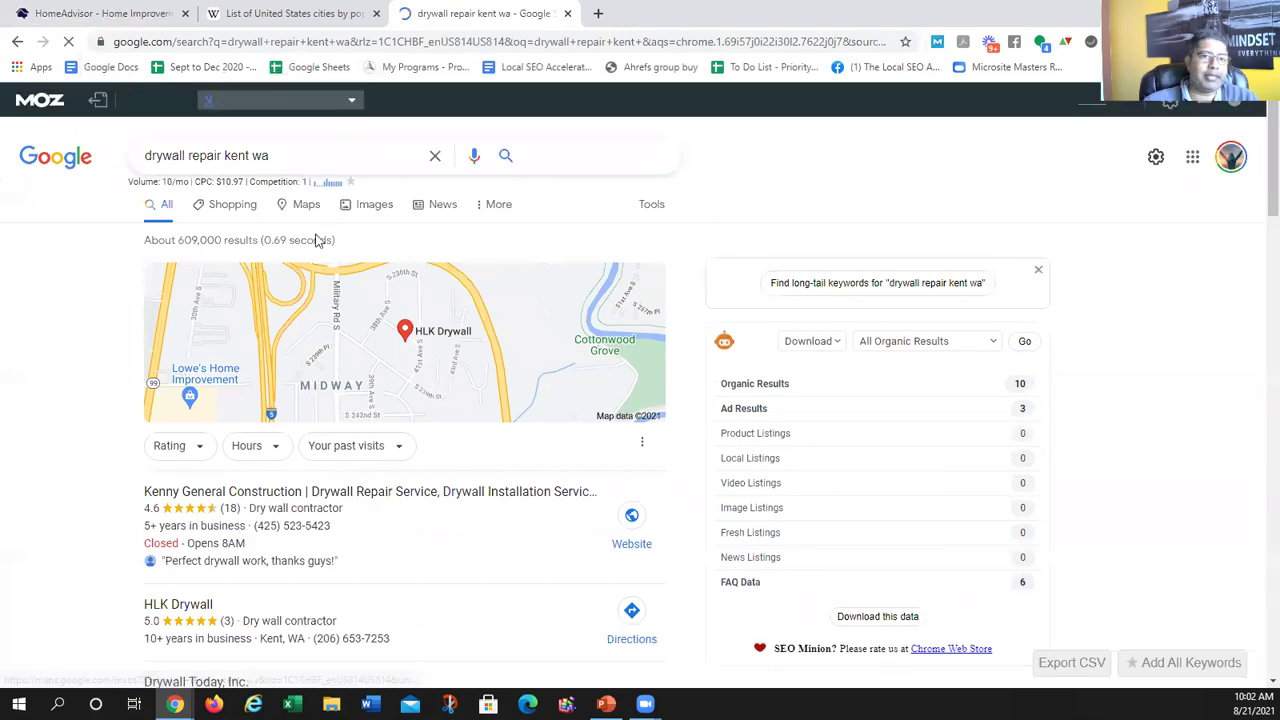
# - Cross-check the Wikipedia Kent row and HomeAdvisor tabs, then return to the drywall repair results
pyautogui.hotkey('ctrl', 'shift', 'Tab')
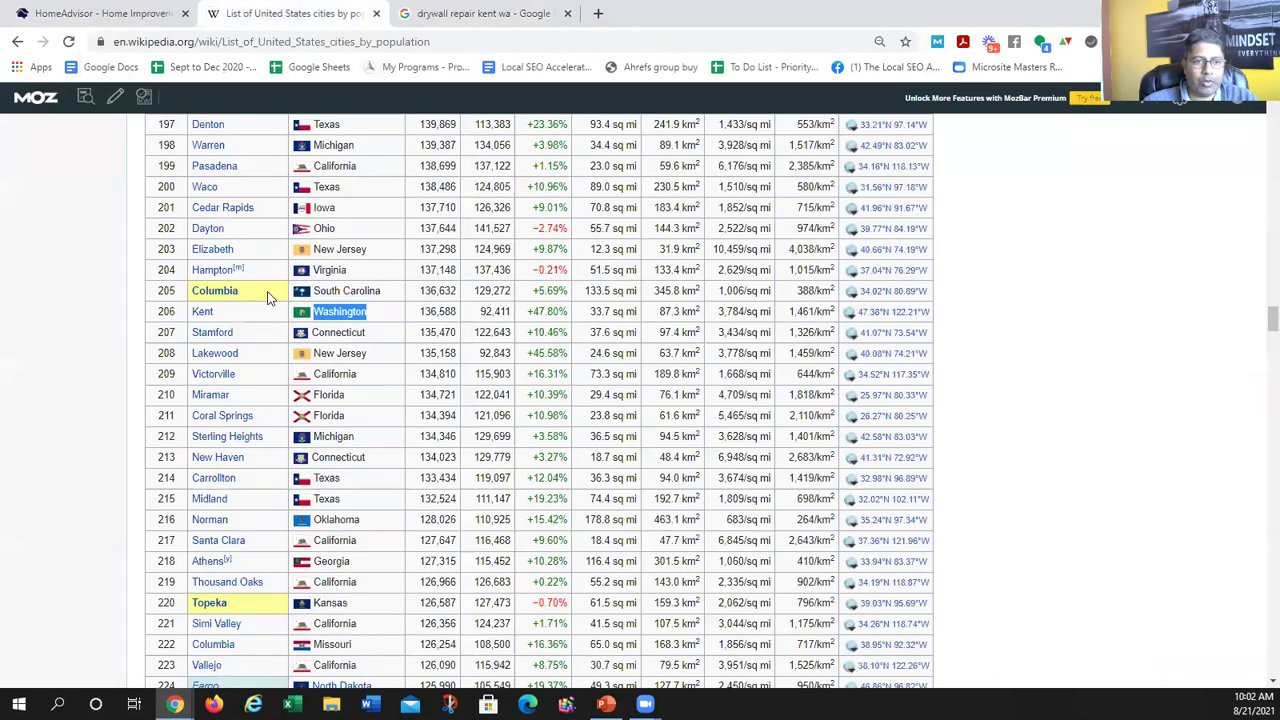
pyautogui.click(60, 12)
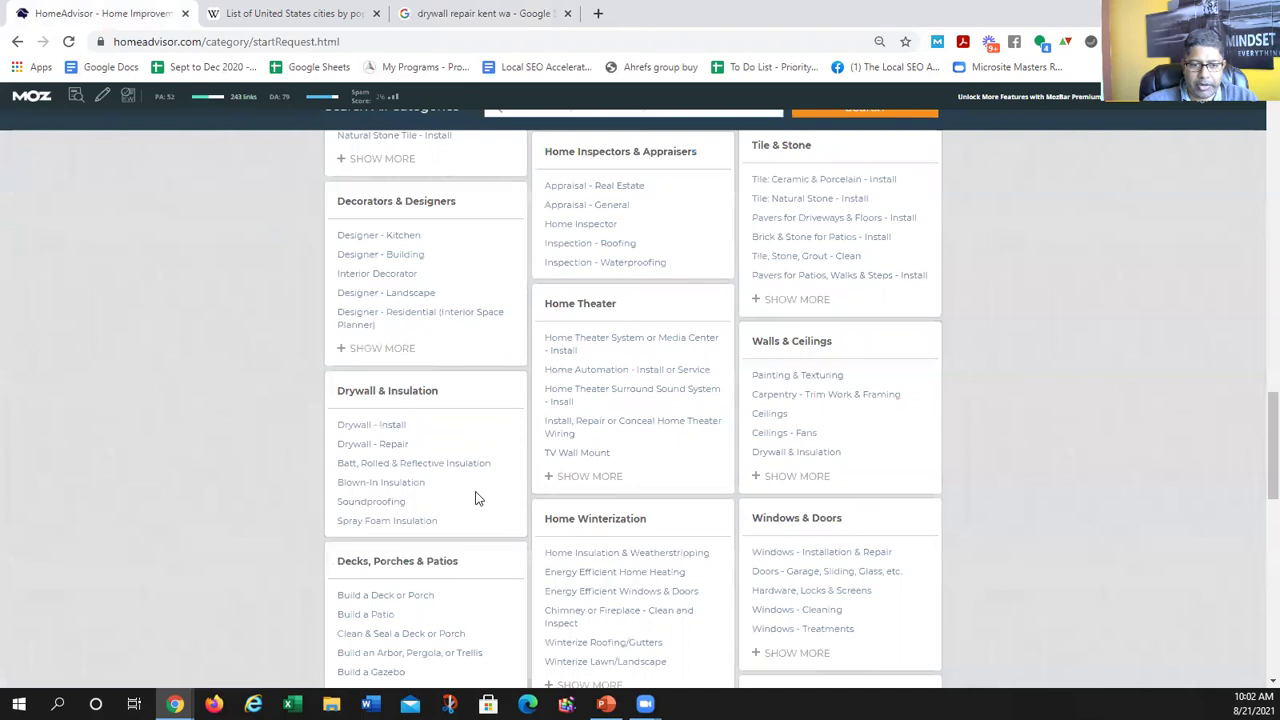
pyautogui.click(486, 10)
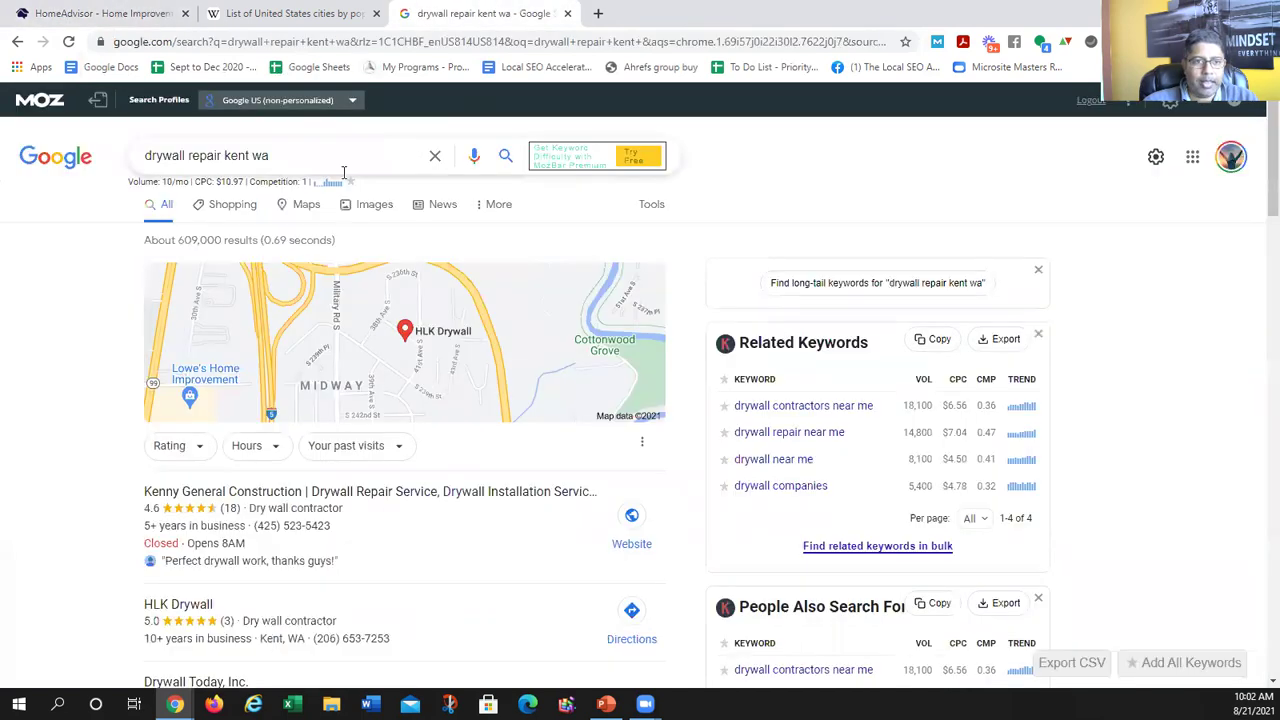
pyautogui.moveTo(268, 155); pyautogui.dragTo(120, 160)
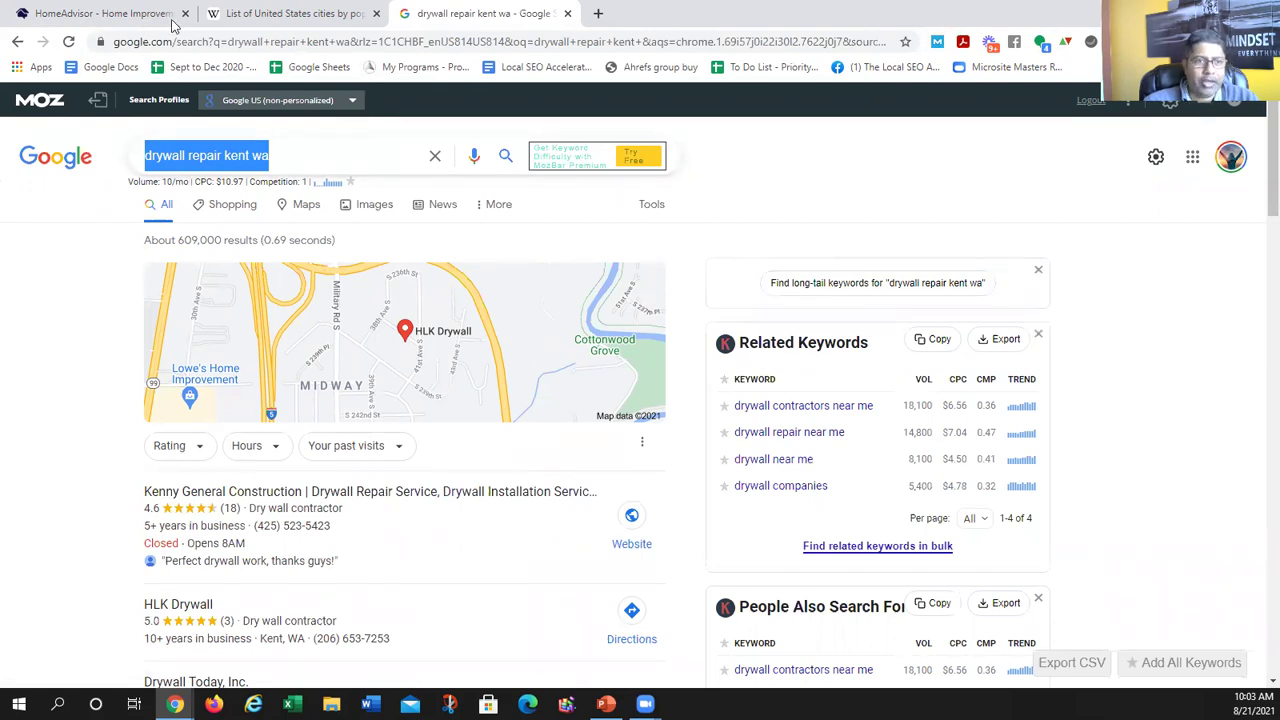
pyautogui.click(258, 10)
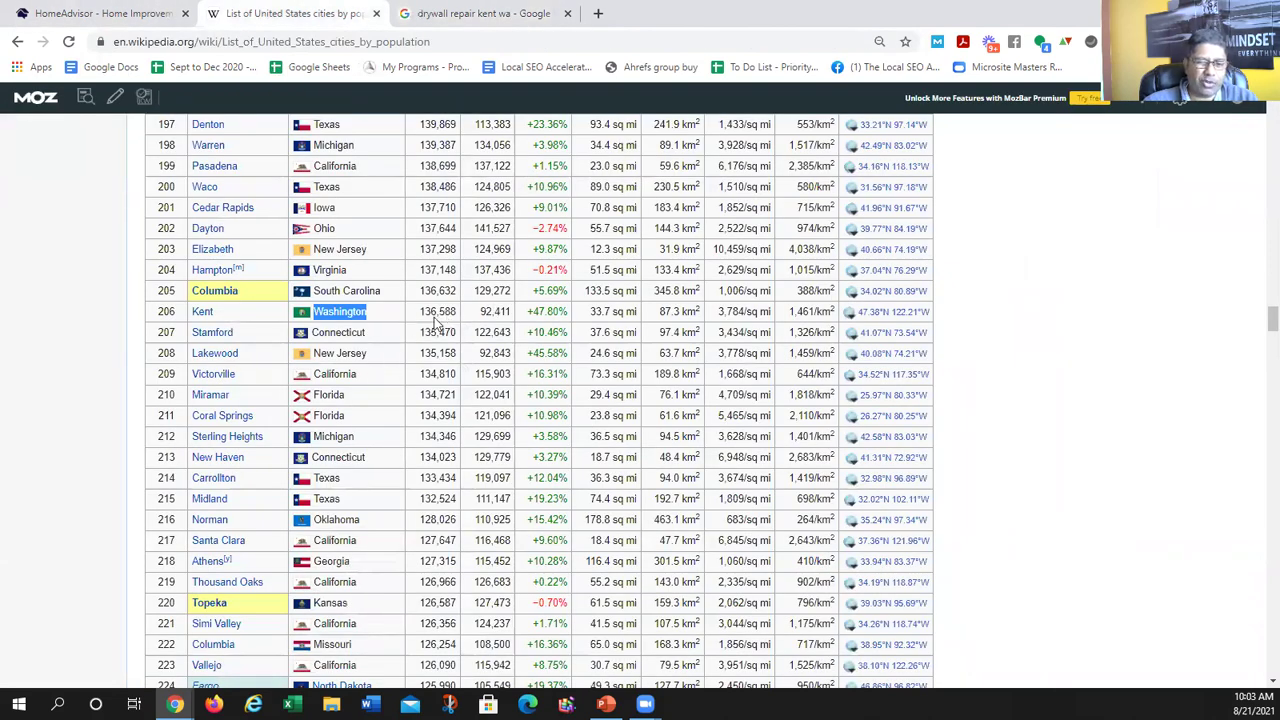
pyautogui.click(467, 12)
pyautogui.click(93, 312)
pyautogui.scroll(-2, 108, 430)
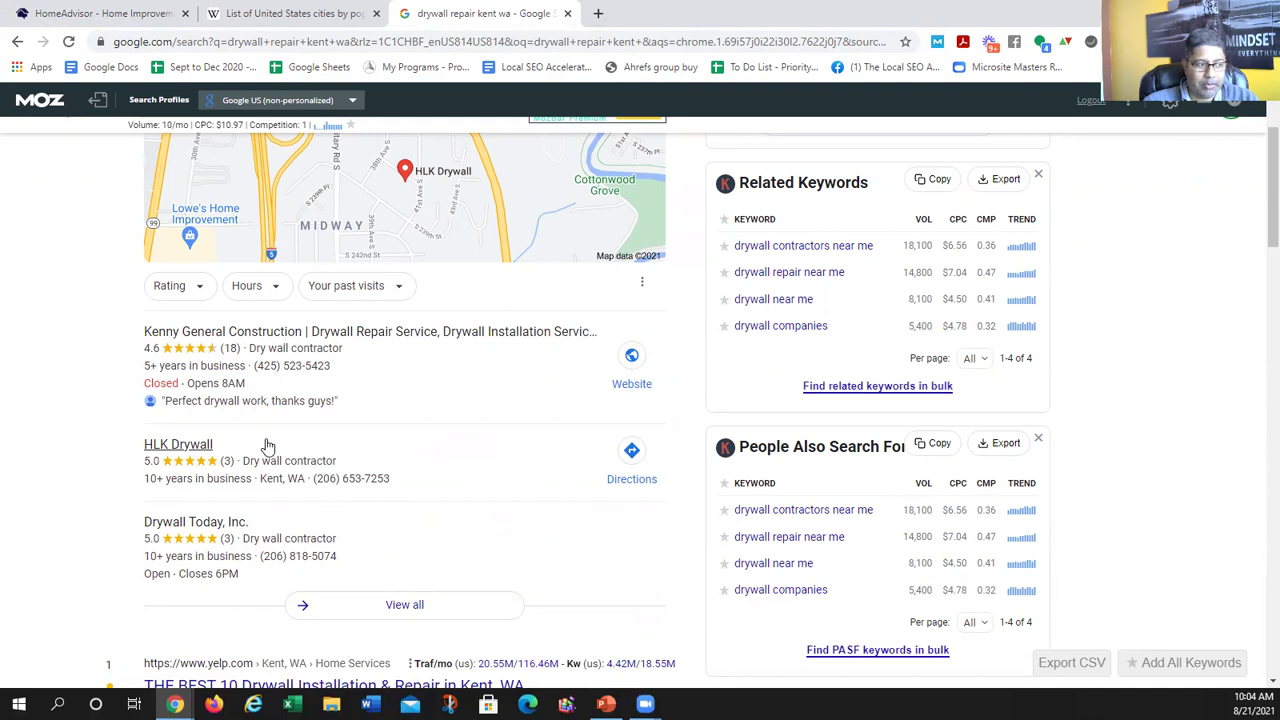
pyautogui.scroll(3, 240, 335)
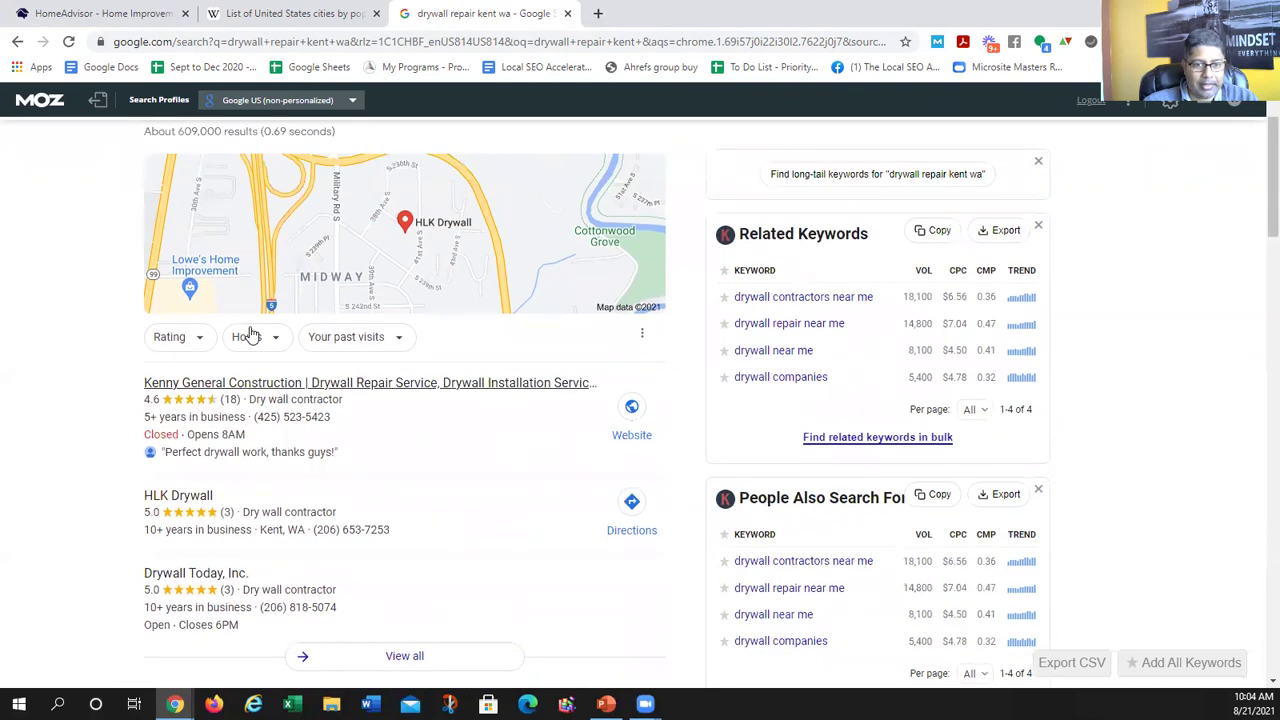
pyautogui.moveTo(288, 157); pyautogui.dragTo(110, 160)
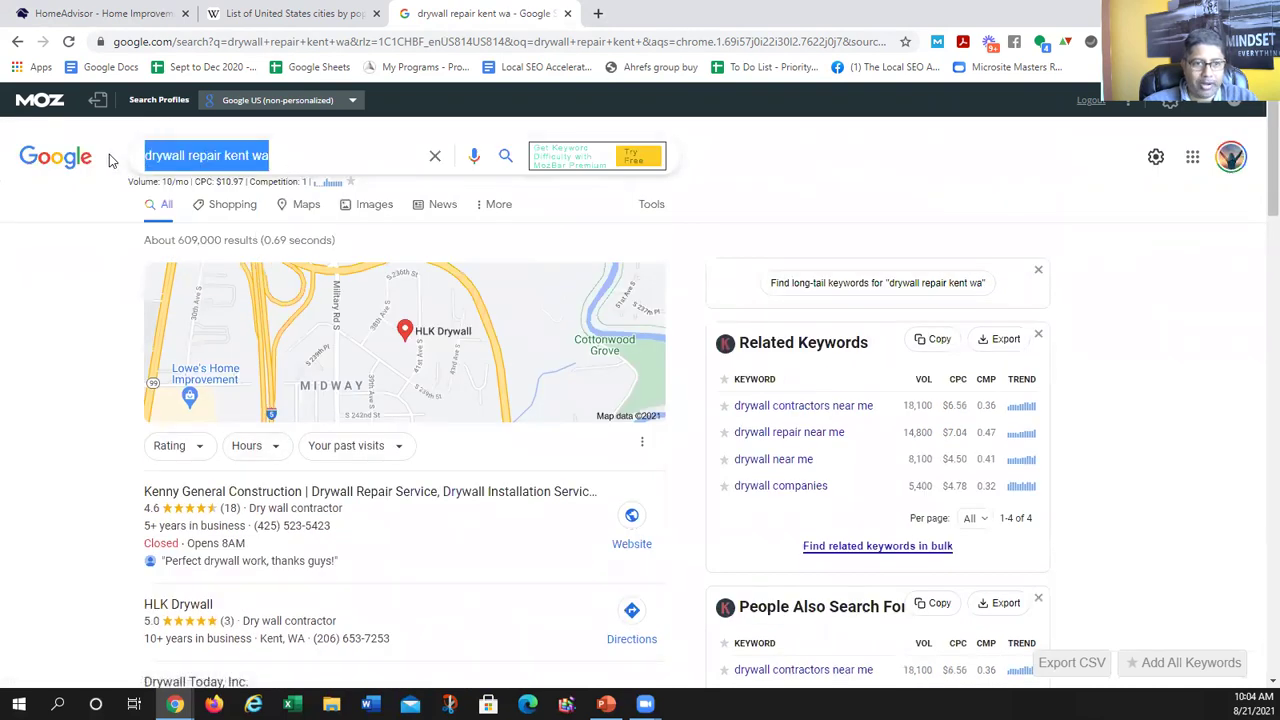
pyautogui.scroll(-2, 82, 338)
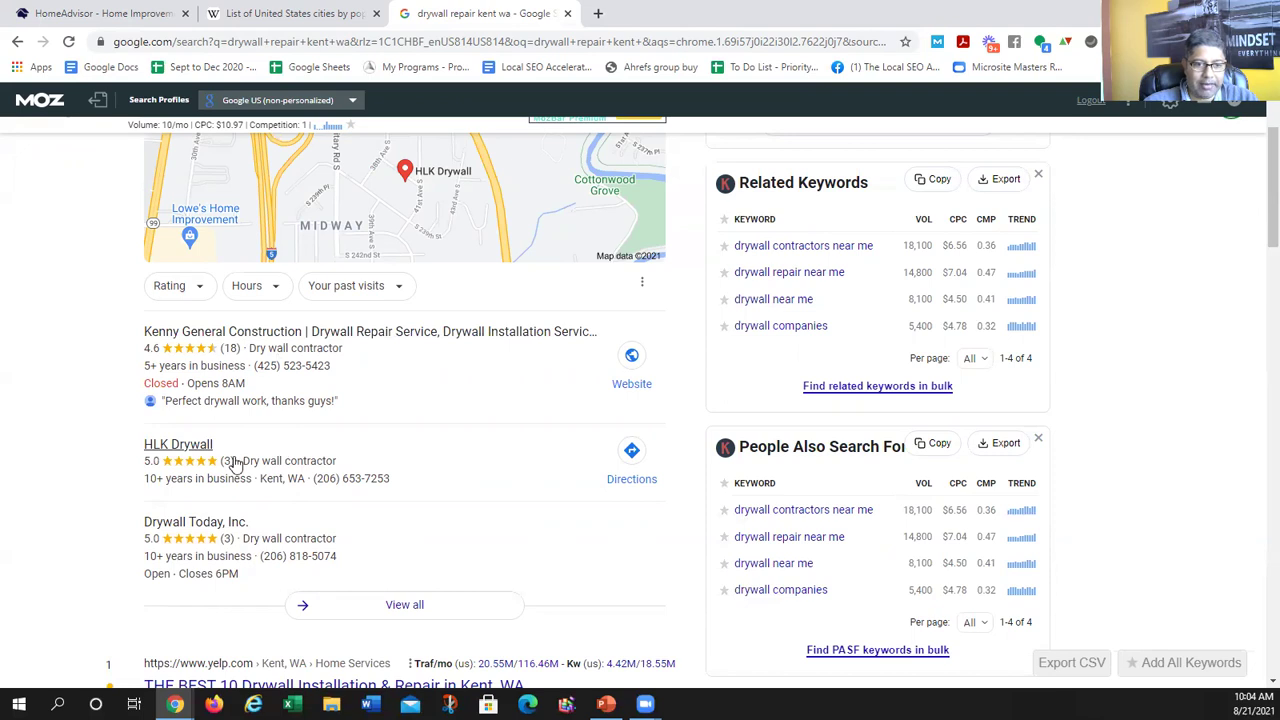
pyautogui.scroll(-1, 232, 462)
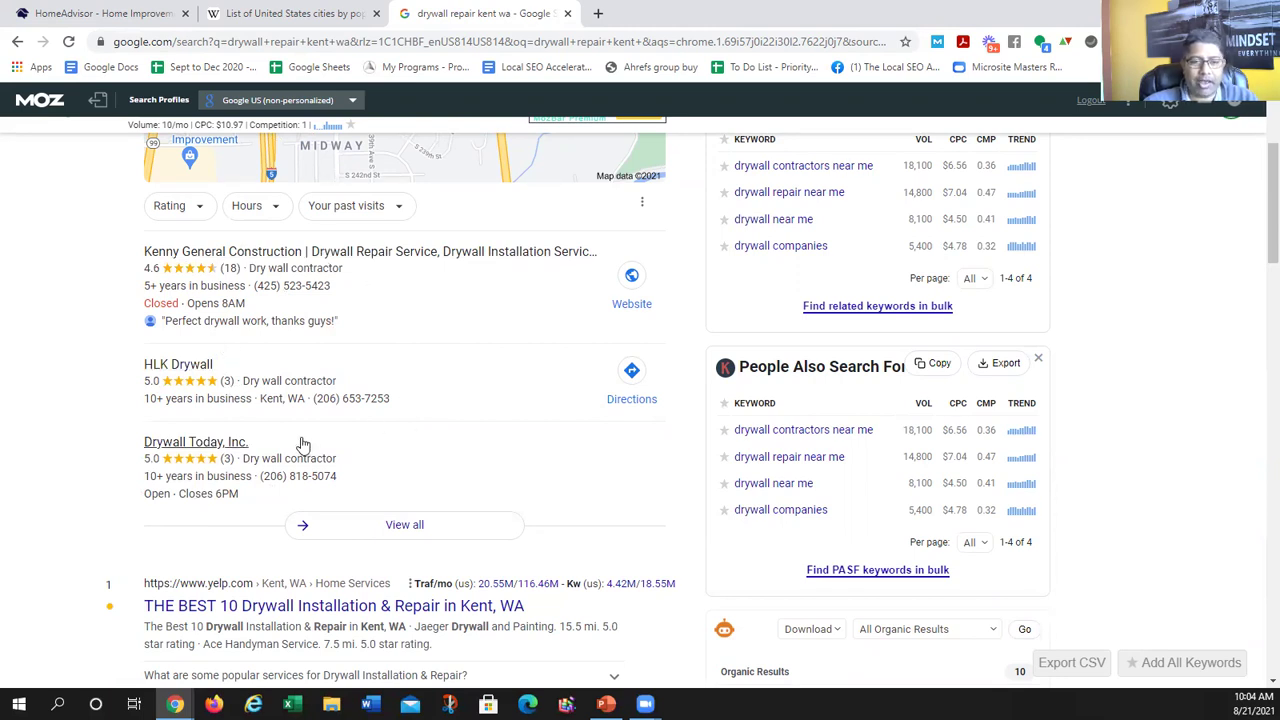
pyautogui.scroll(-3, 303, 444)
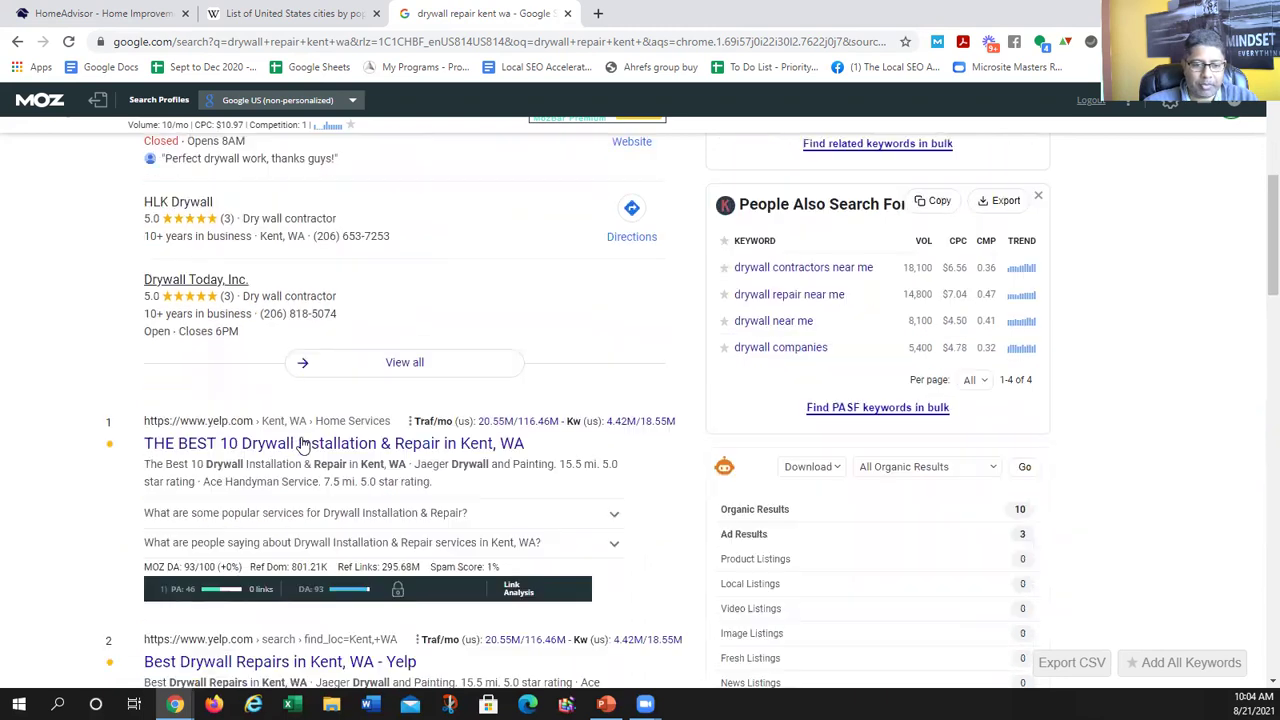
pyautogui.scroll(2, 274, 309)
# - Open the full Kent drywall map listings and browse contractors like Kent Drywall Pro and Atlas Drywall
pyautogui.click(402, 440)
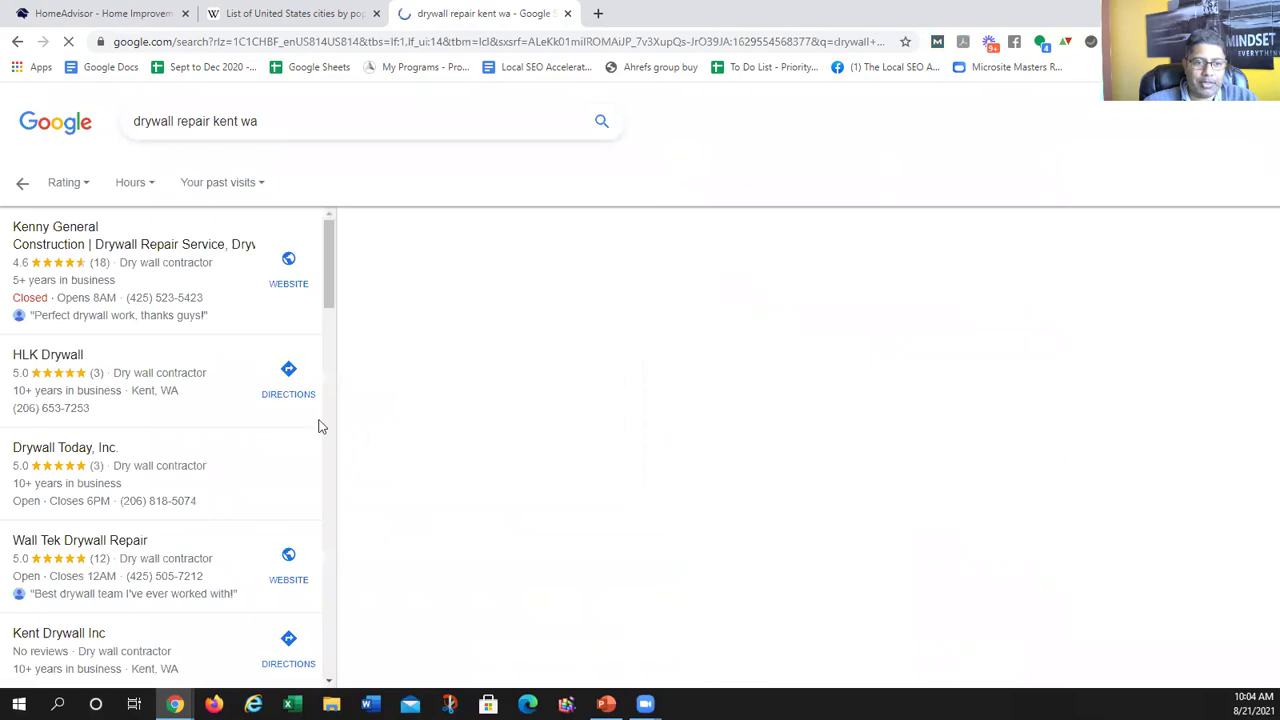
pyautogui.scroll(-1, 200, 380)
pyautogui.scroll(-12, 200, 383)
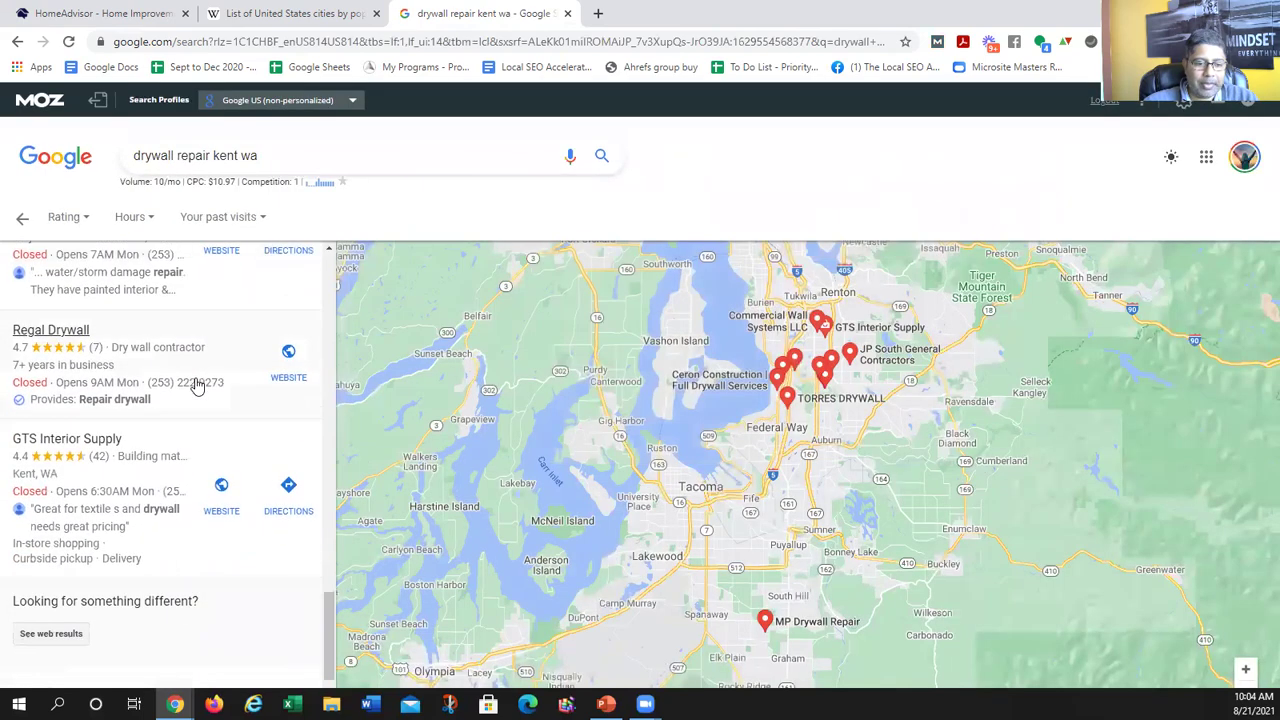
pyautogui.scroll(-2, 197, 384)
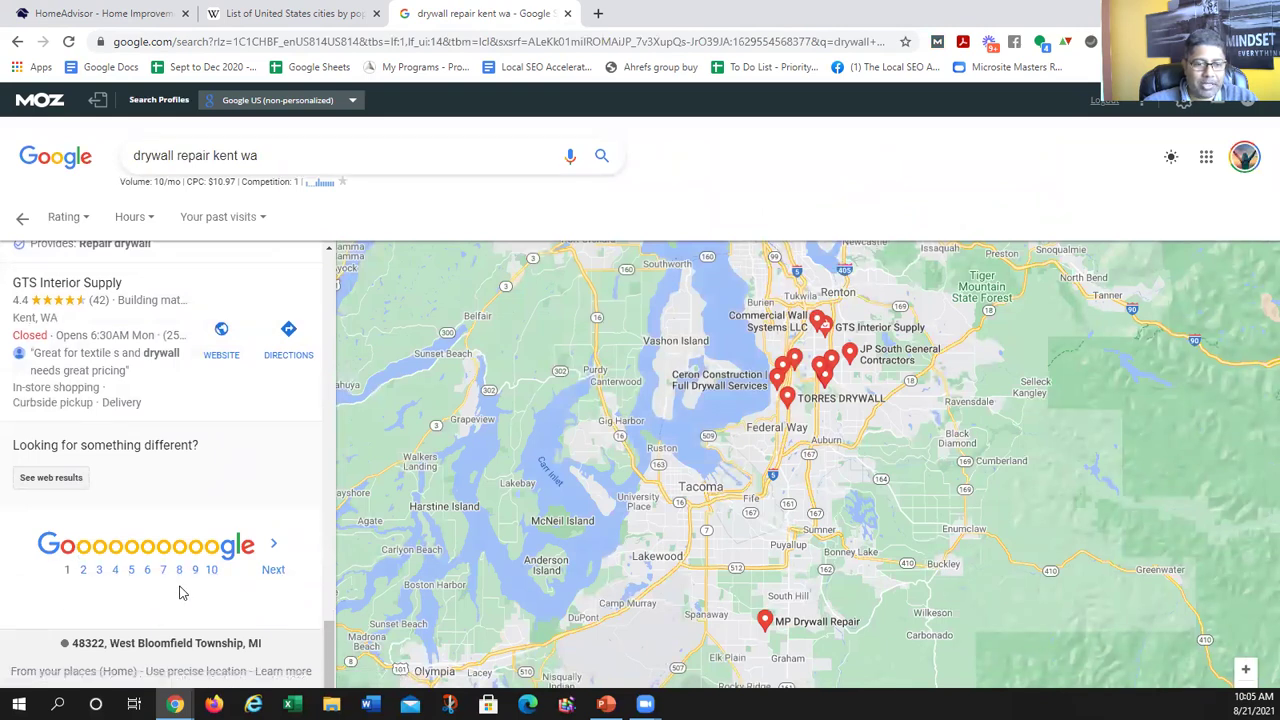
pyautogui.scroll(2, 213, 586)
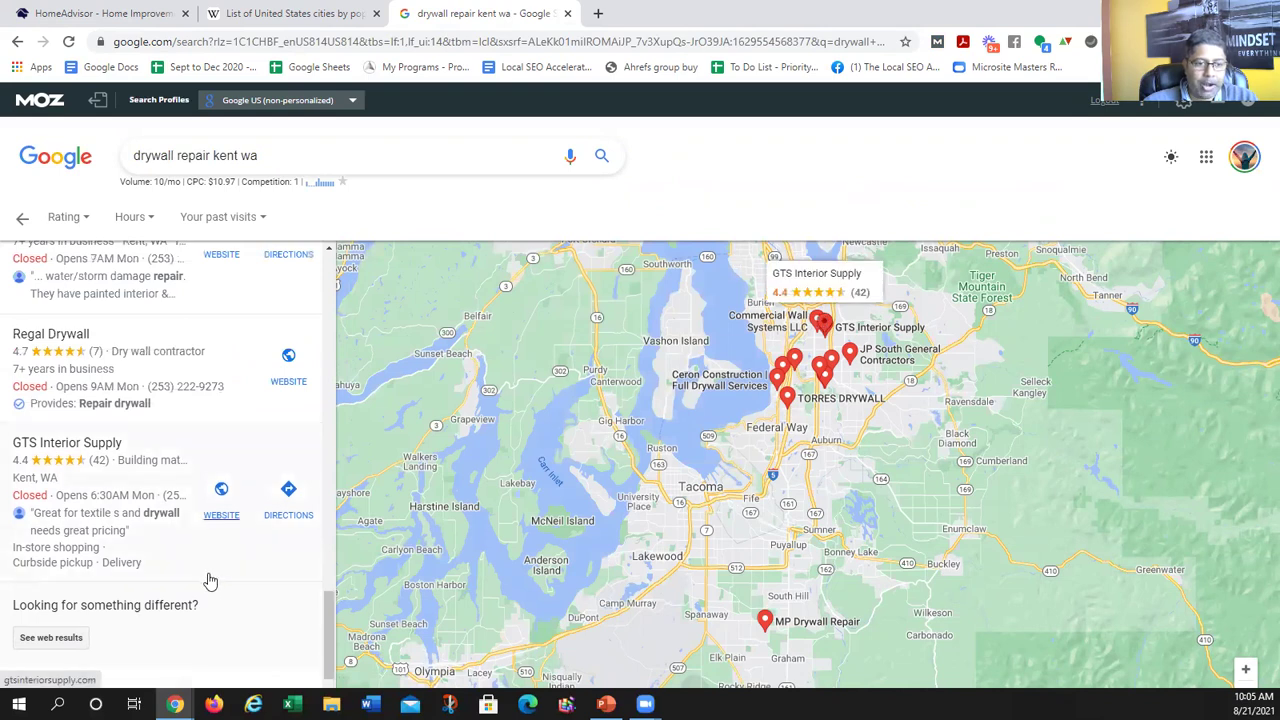
pyautogui.scroll(3, 210, 580)
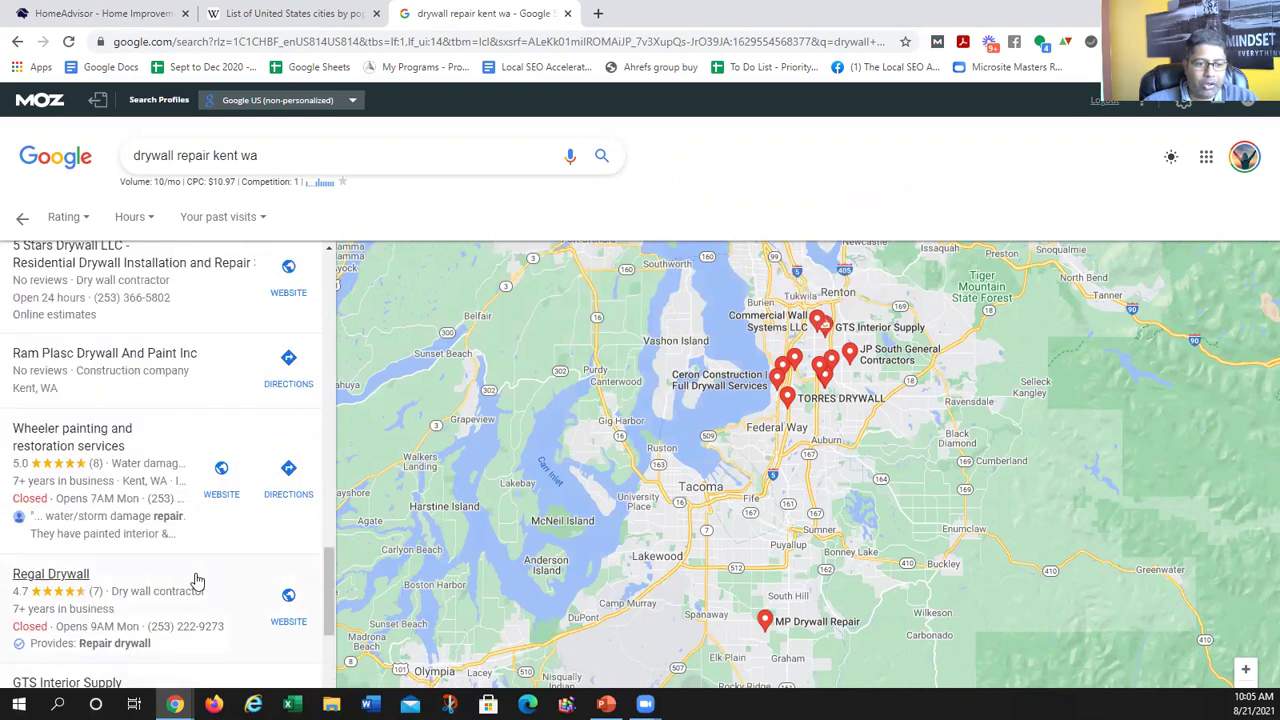
pyautogui.scroll(1, 194, 563)
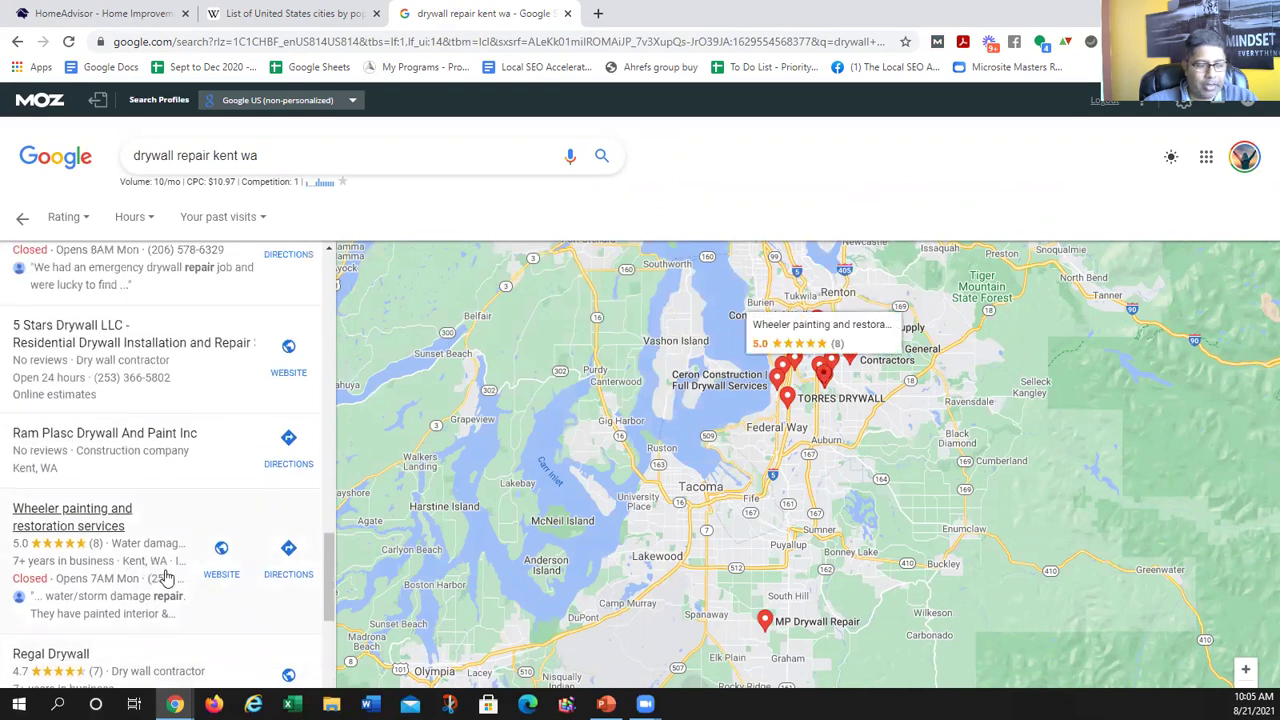
pyautogui.scroll(1, 178, 525)
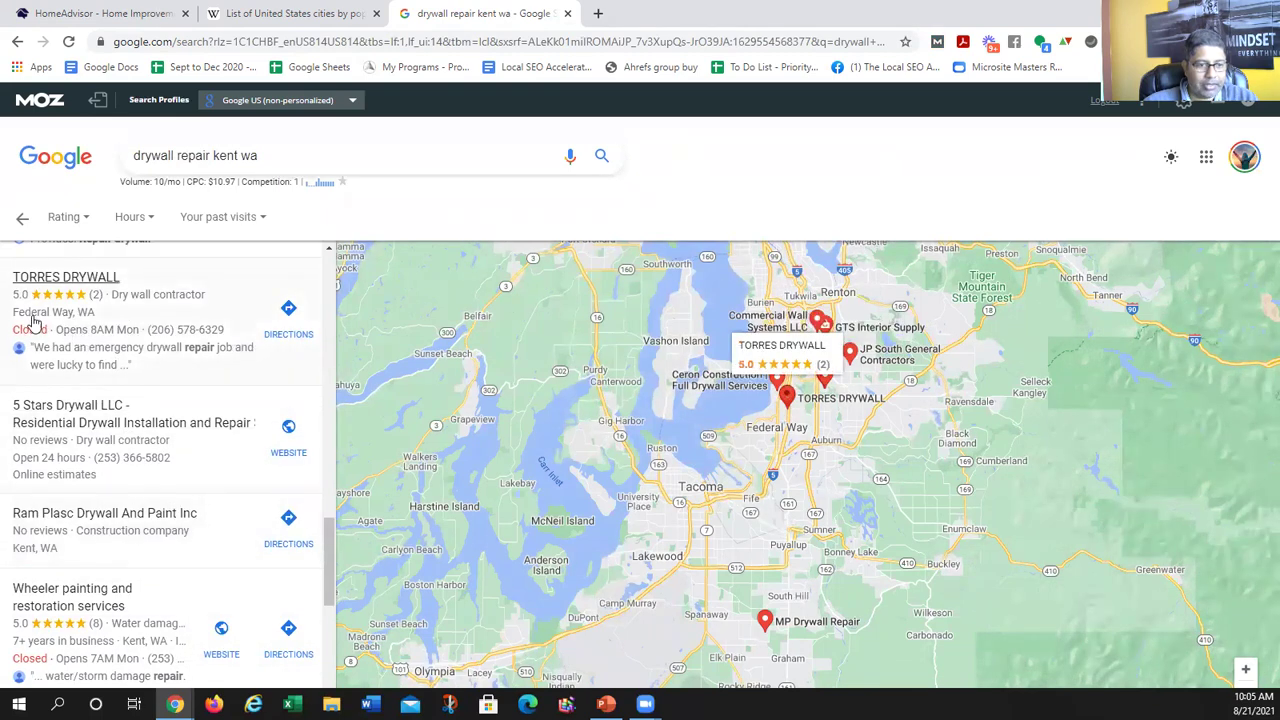
pyautogui.scroll(2, 108, 370)
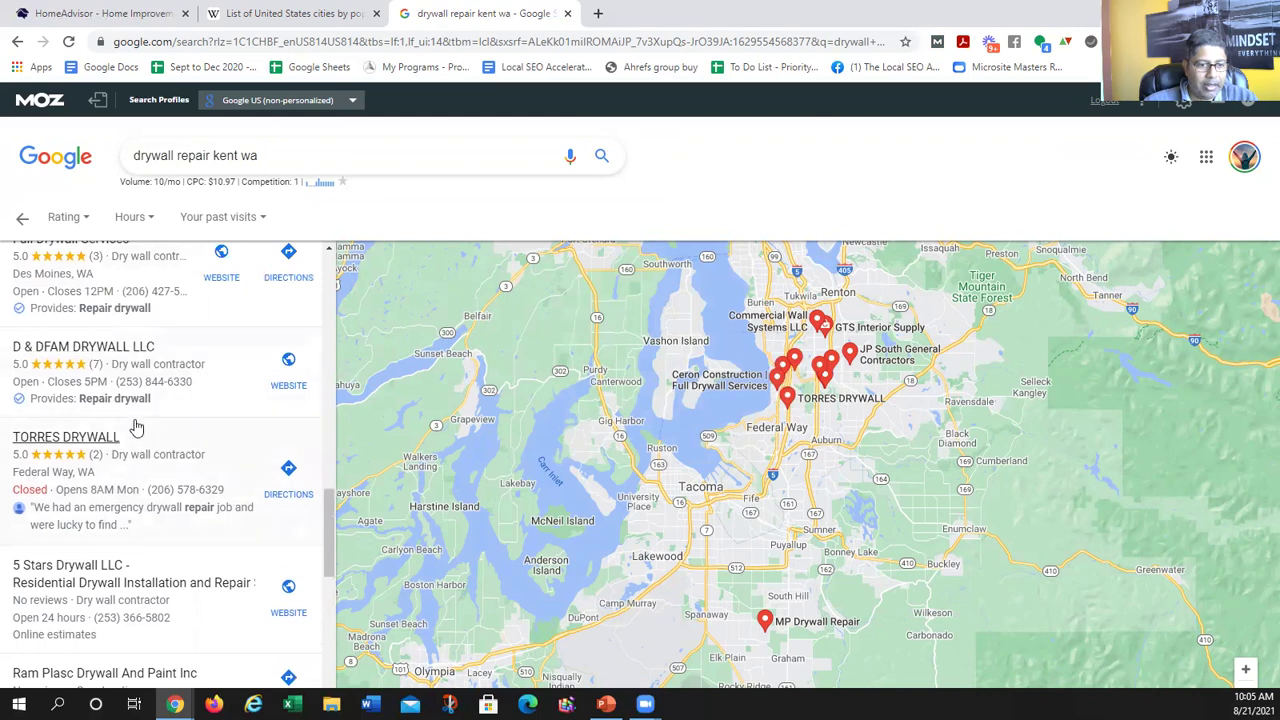
pyautogui.scroll(1, 134, 424)
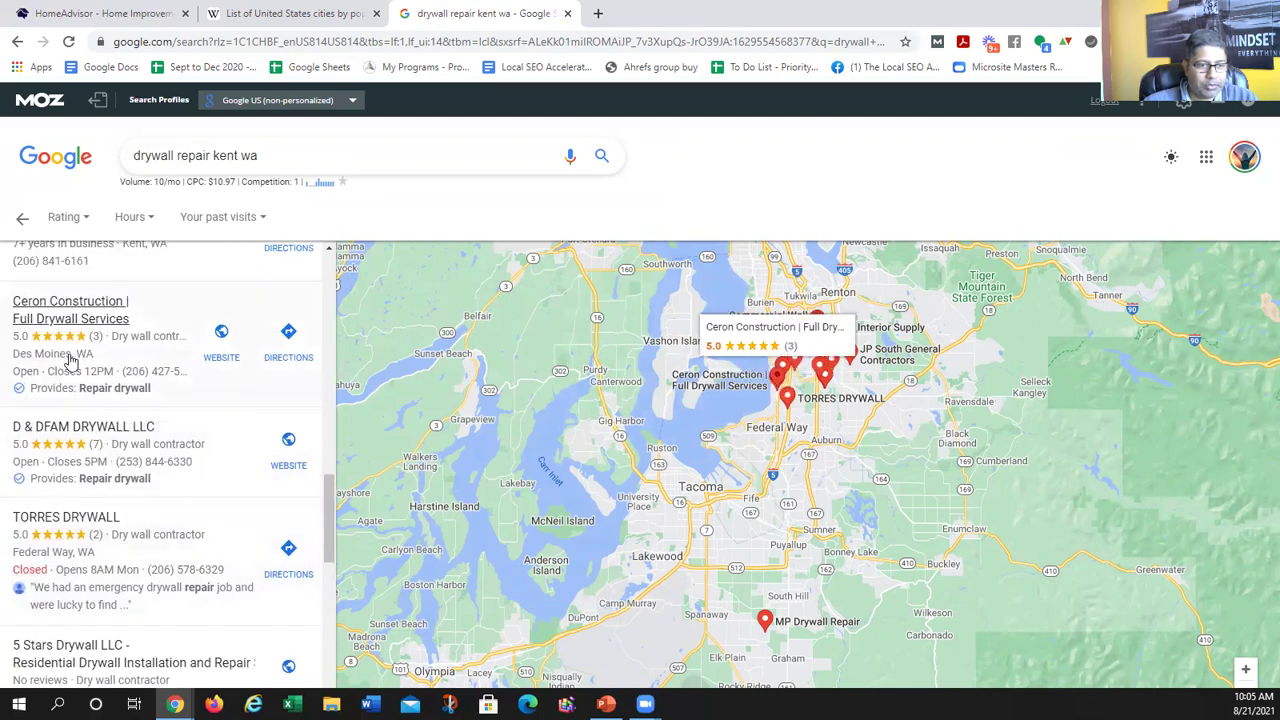
pyautogui.scroll(2, 110, 370)
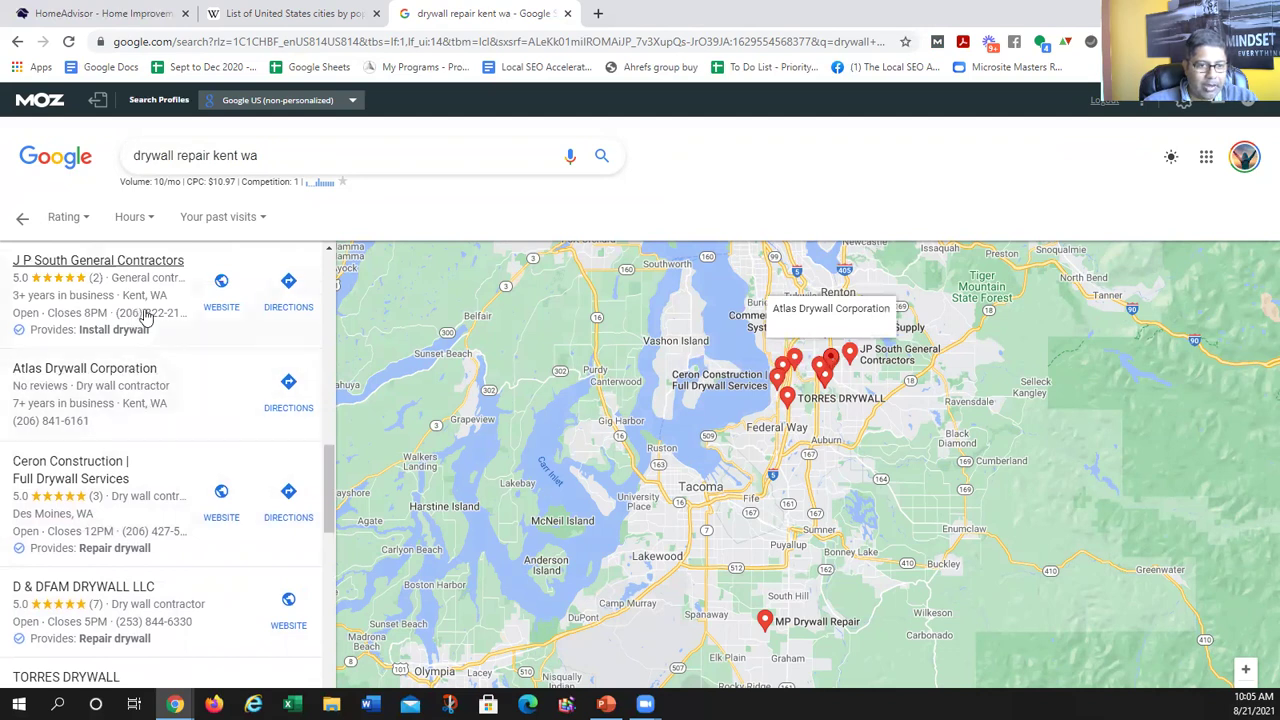
pyautogui.scroll(-4, 158, 398)
pyautogui.scroll(-8, 160, 400)
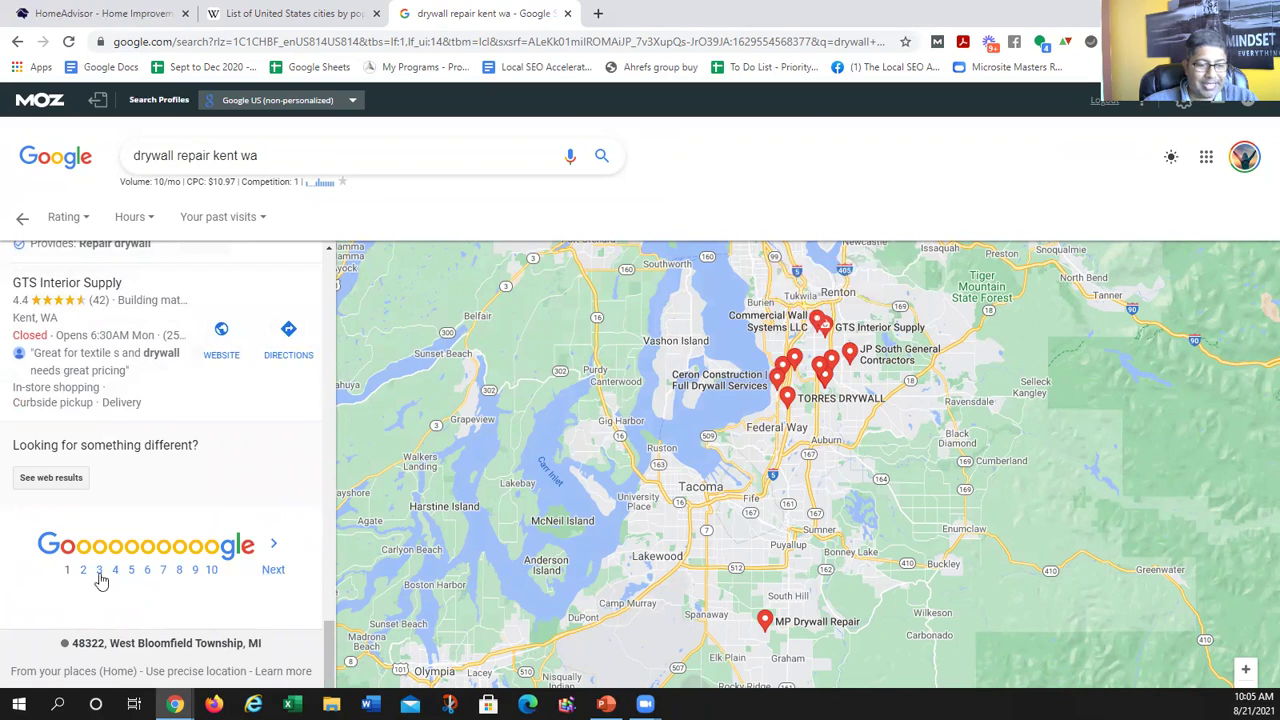
pyautogui.scroll(1, 160, 458)
pyautogui.scroll(2, 150, 445)
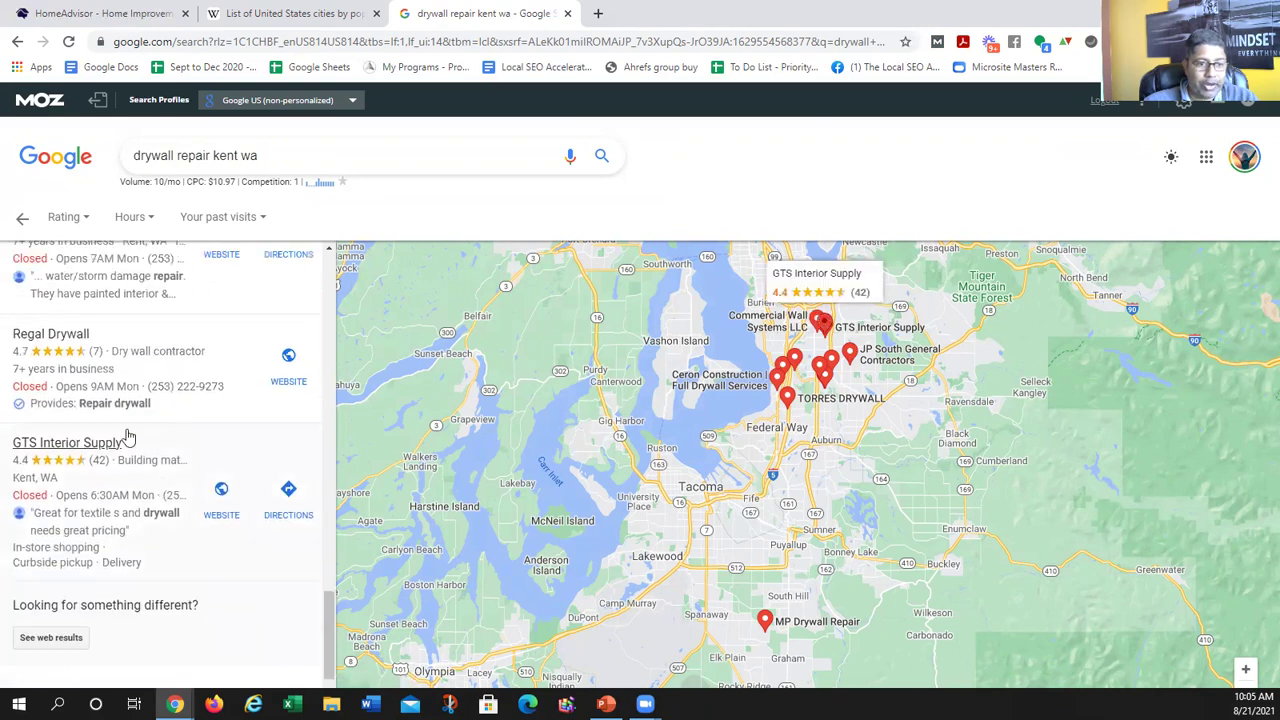
pyautogui.scroll(1, 123, 437)
pyautogui.scroll(3, 108, 404)
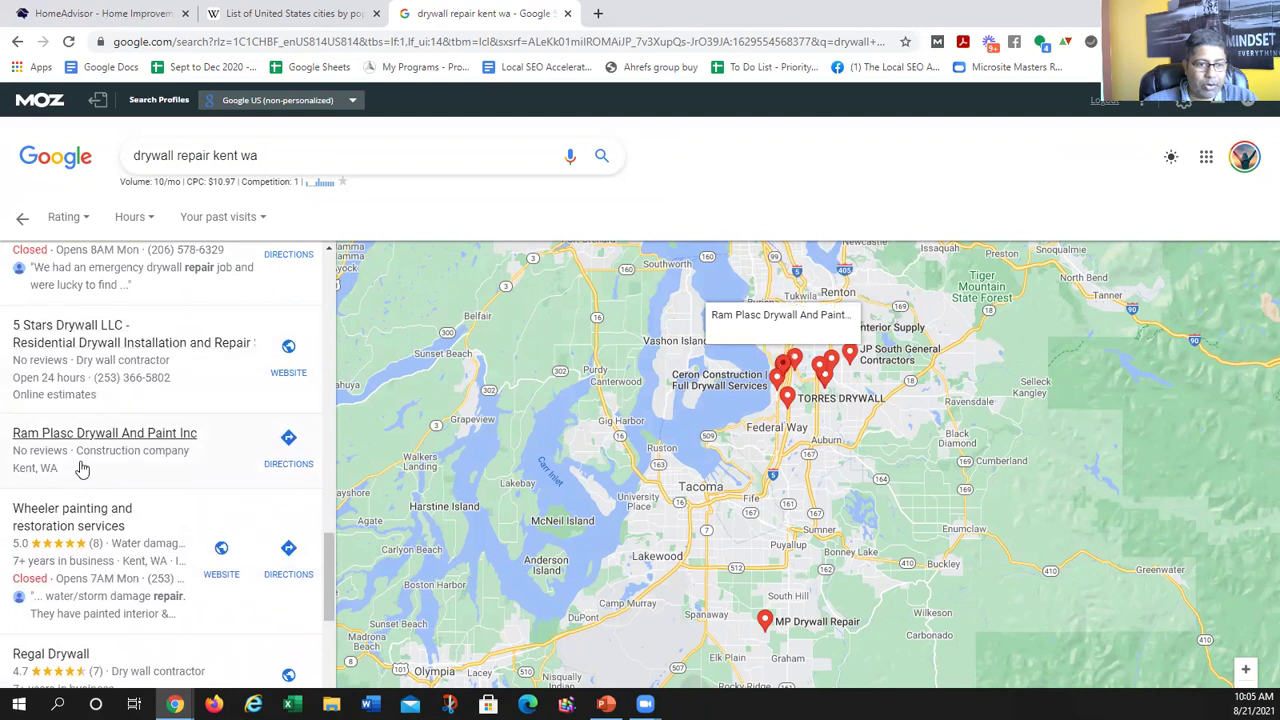
pyautogui.scroll(2, 108, 468)
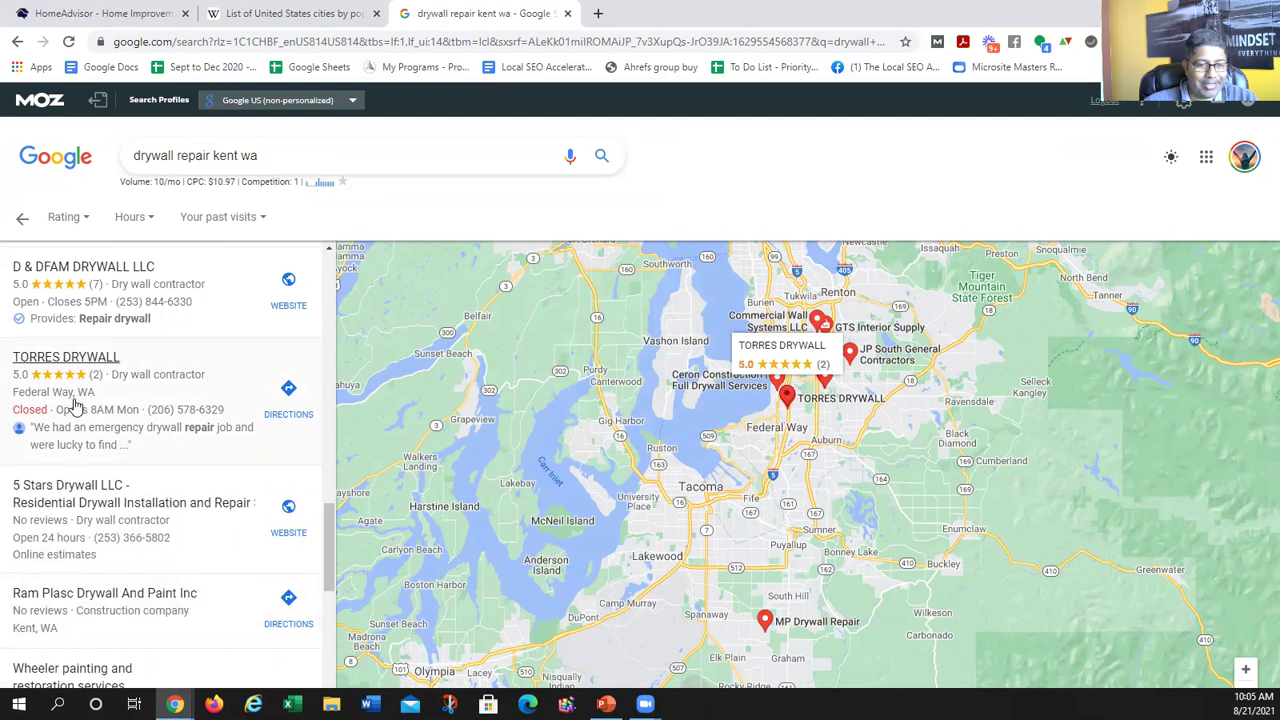
pyautogui.scroll(1, 75, 400)
pyautogui.scroll(2, 112, 480)
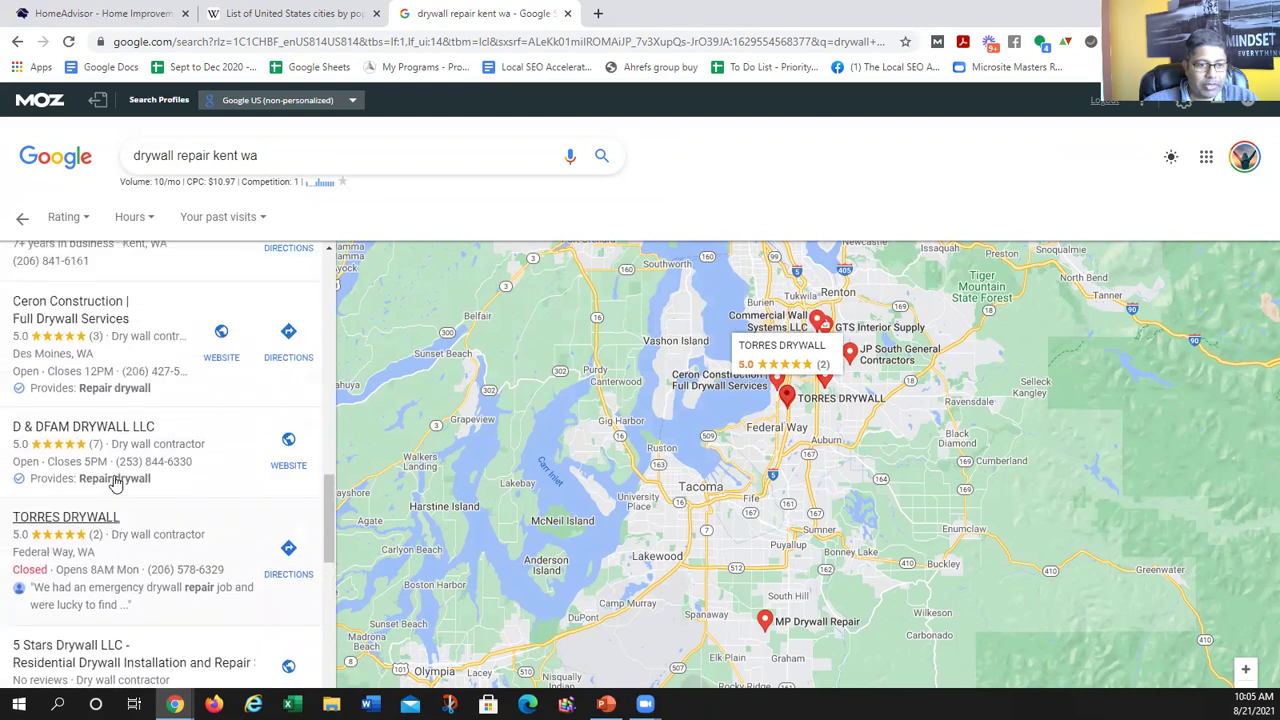
pyautogui.scroll(1, 84, 386)
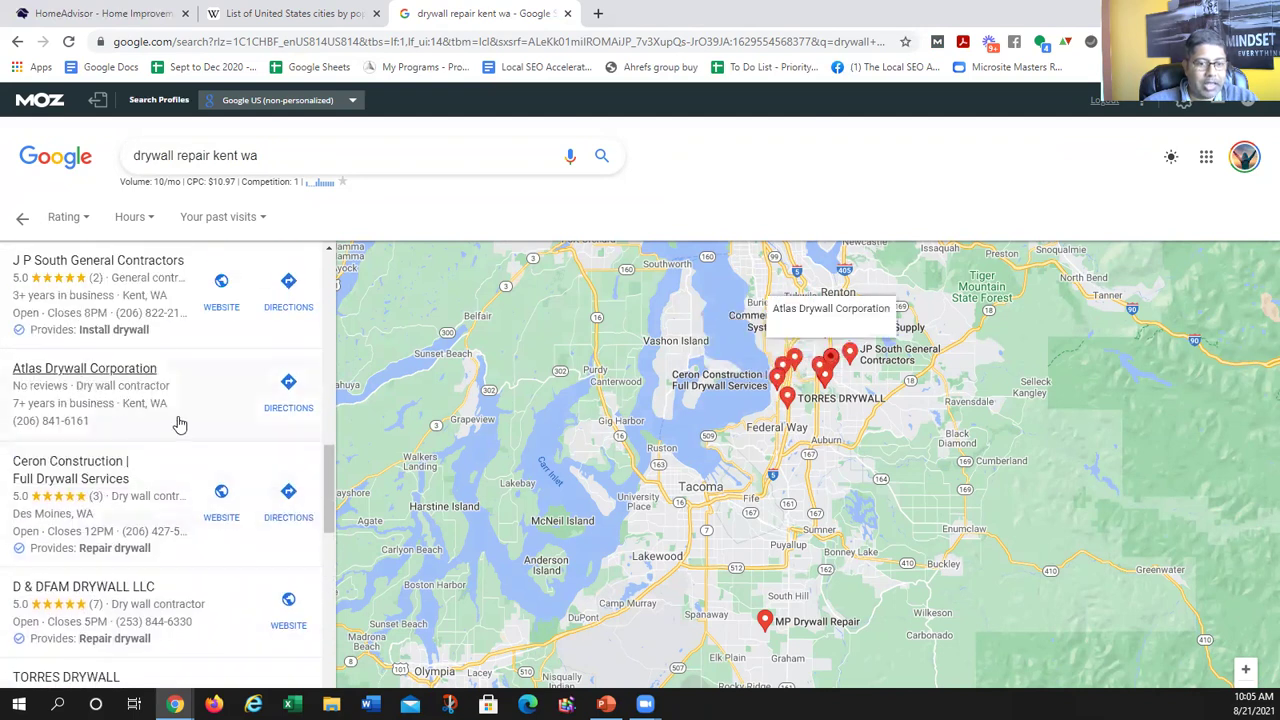
pyautogui.scroll(6, 190, 409)
pyautogui.scroll(6, 197, 410)
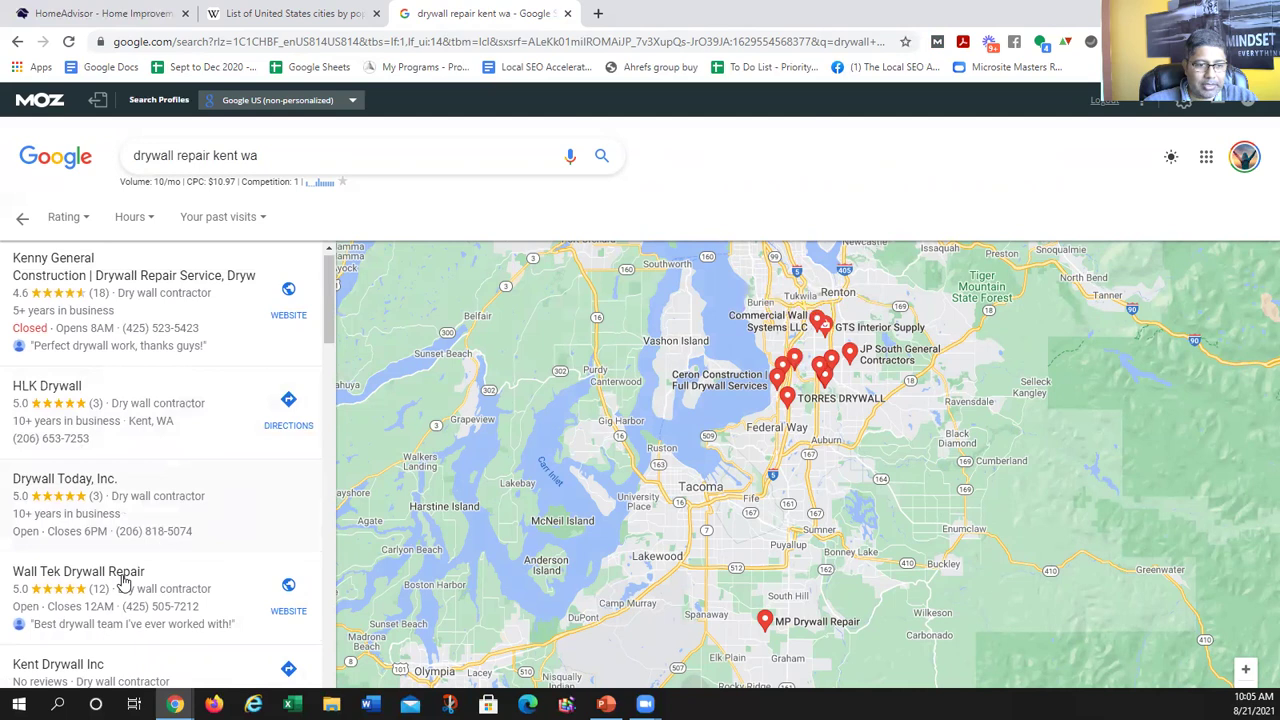
pyautogui.scroll(-2, 157, 437)
pyautogui.scroll(-2, 160, 437)
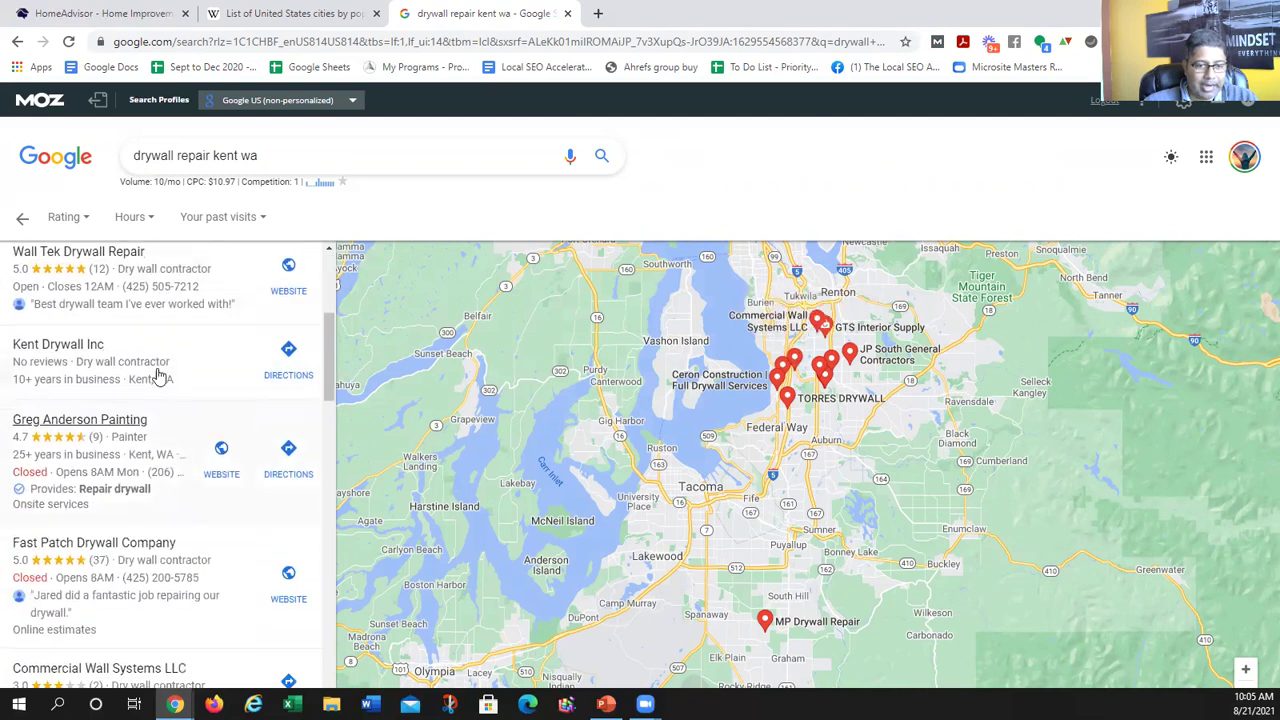
pyautogui.scroll(-3, 200, 528)
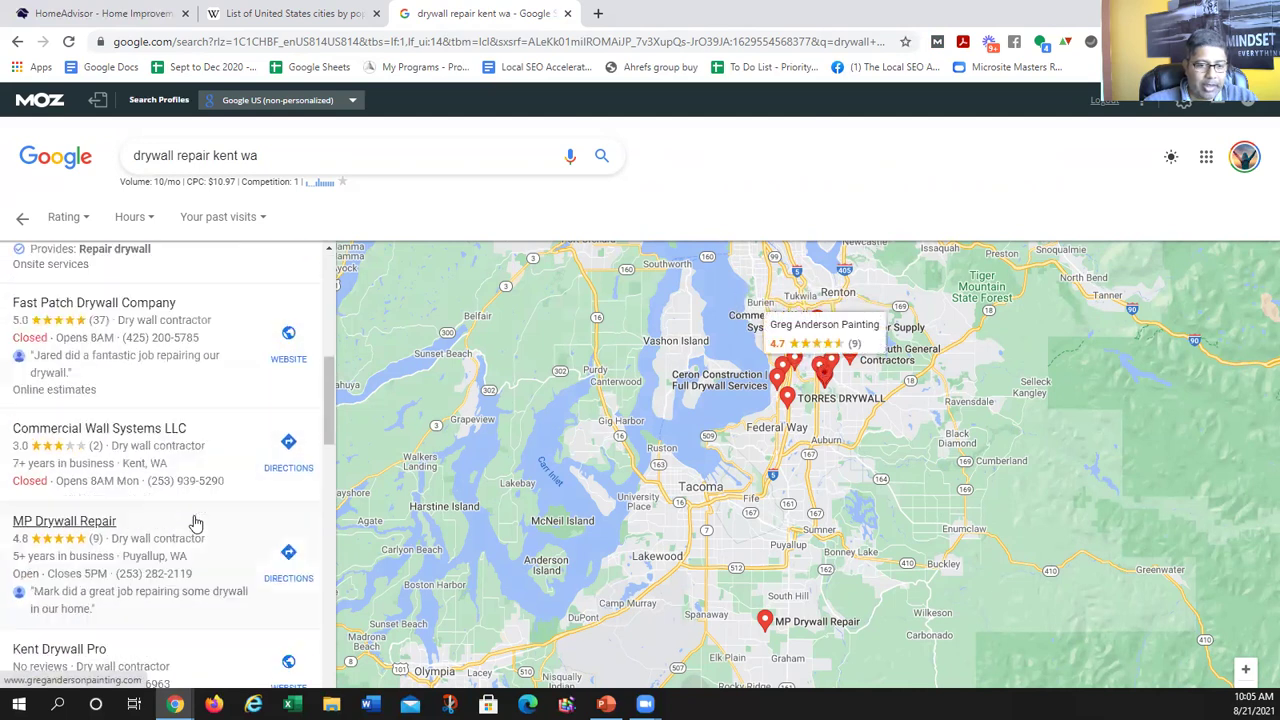
pyautogui.scroll(-4, 182, 556)
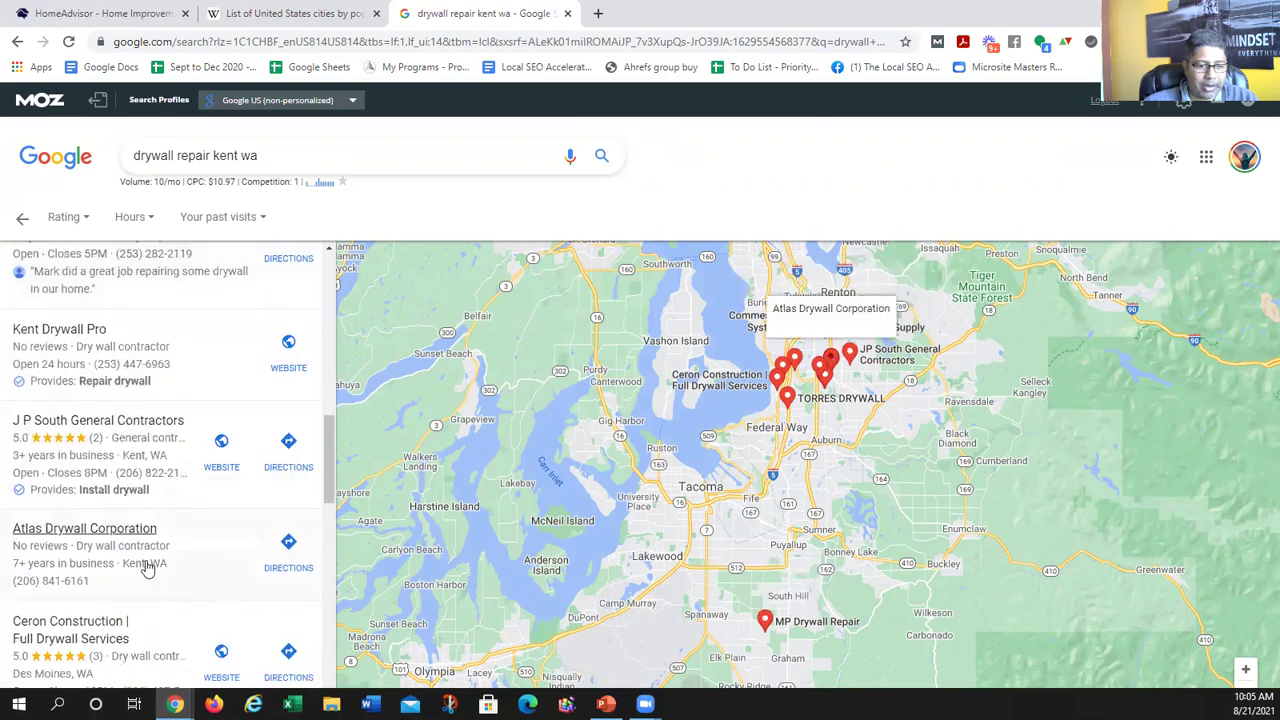
# - Return to the 'drywall repair kent wa' results, scroll the organic rankings, and reload the page
pyautogui.click(27, 228)
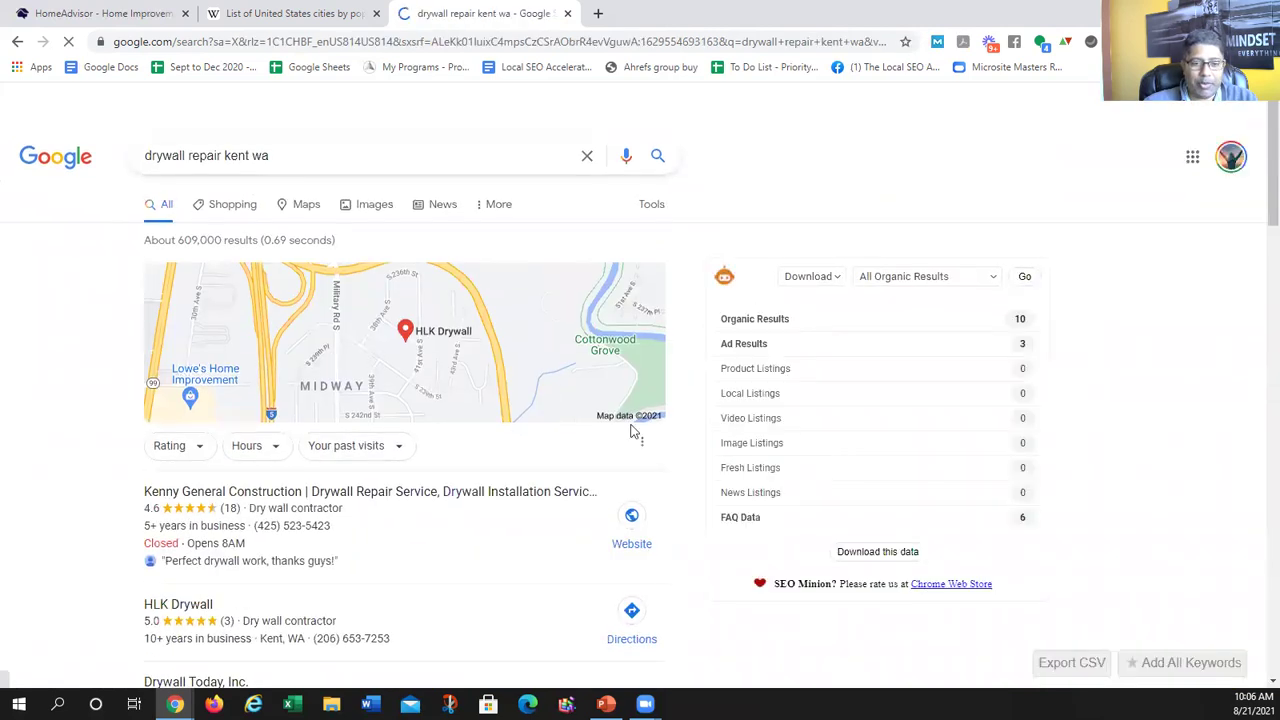
pyautogui.scroll(-2, 632, 432)
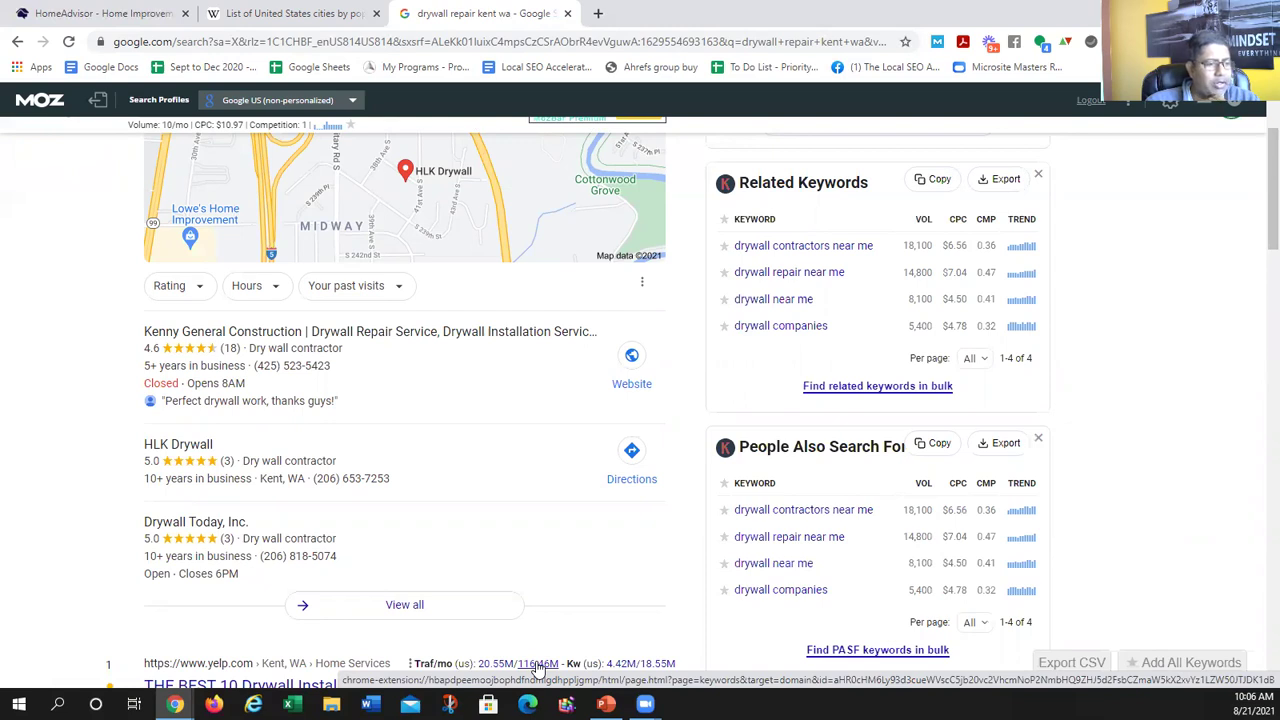
pyautogui.scroll(-2, 491, 580)
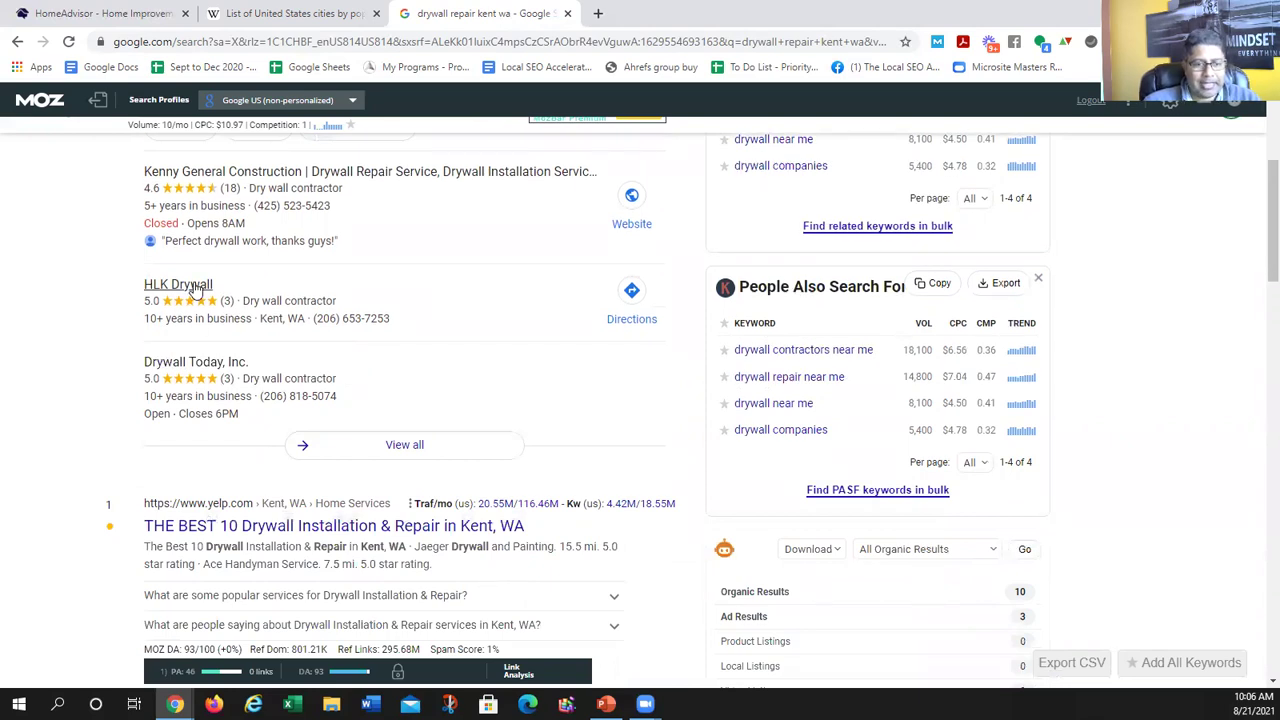
pyautogui.scroll(-2, 199, 320)
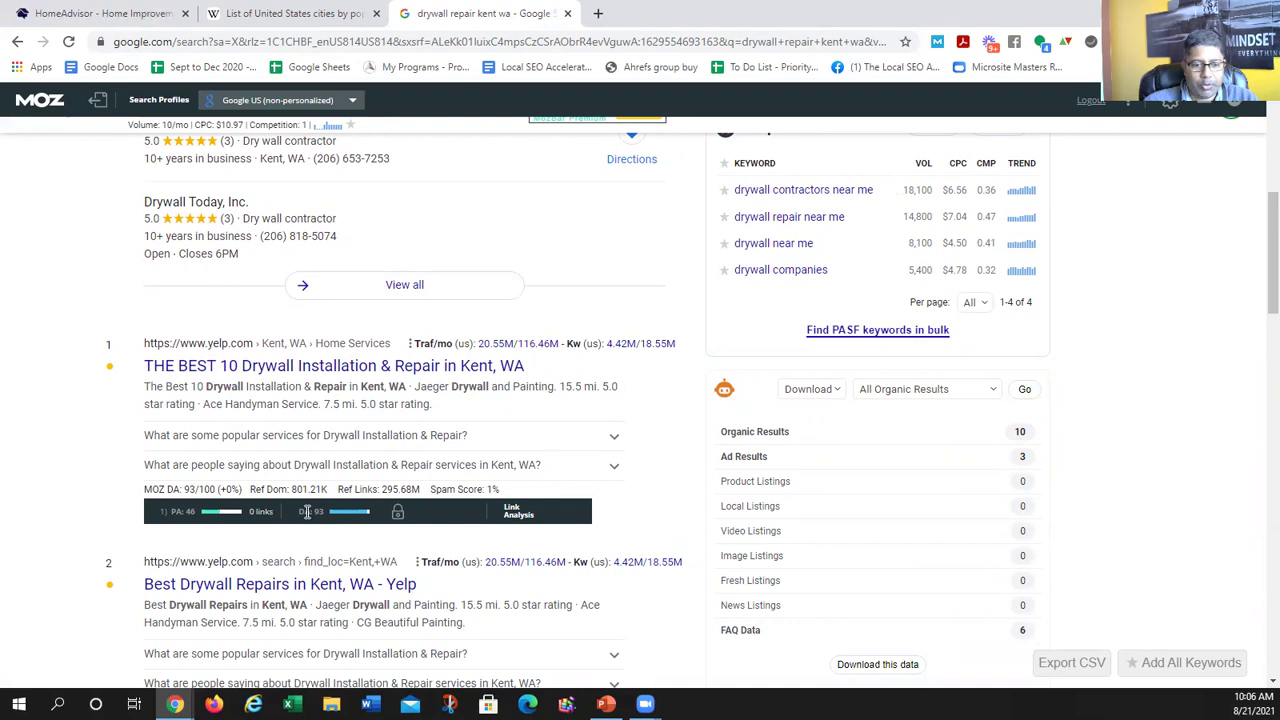
pyautogui.scroll(-2, 308, 511)
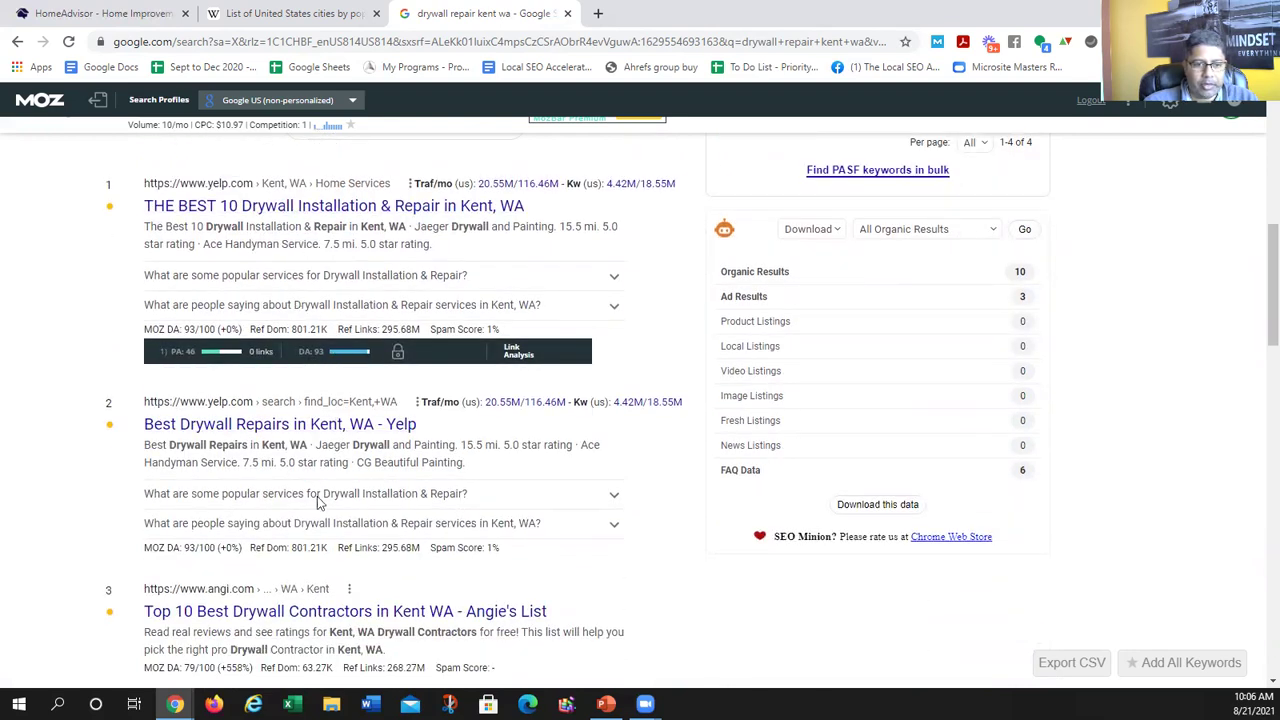
pyautogui.scroll(-3, 308, 590)
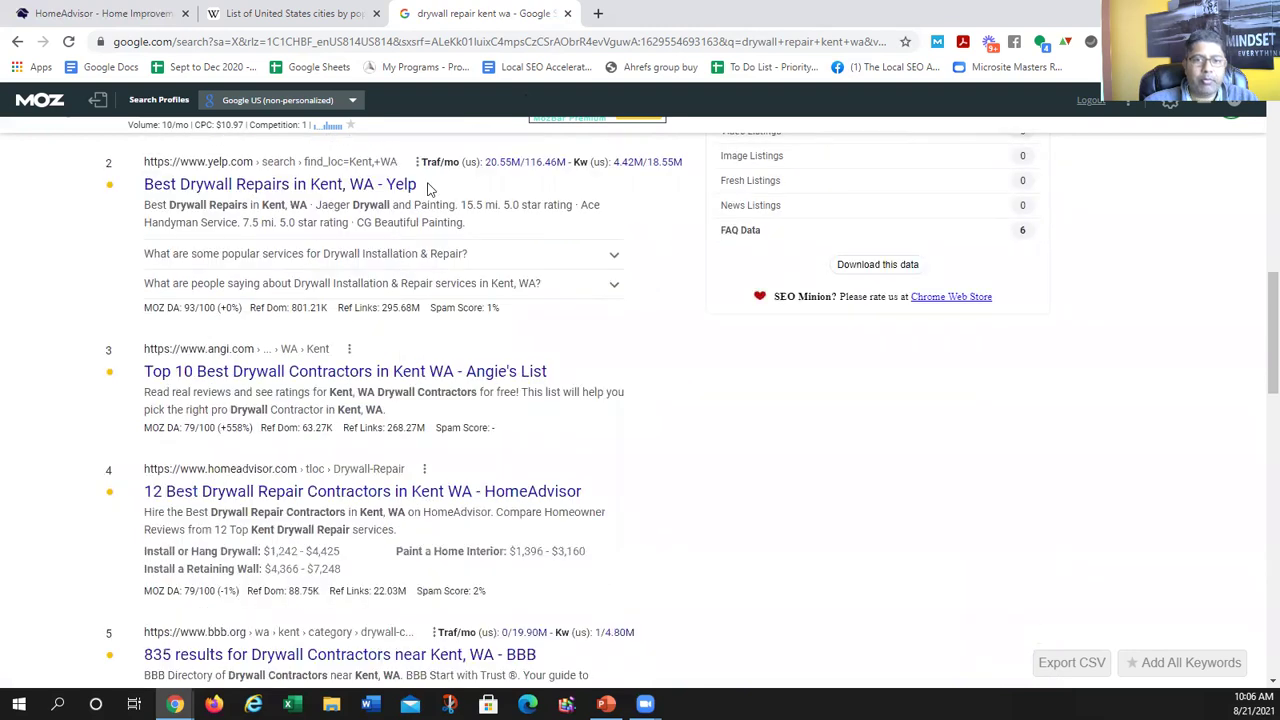
pyautogui.click(604, 42)
pyautogui.press('Return')
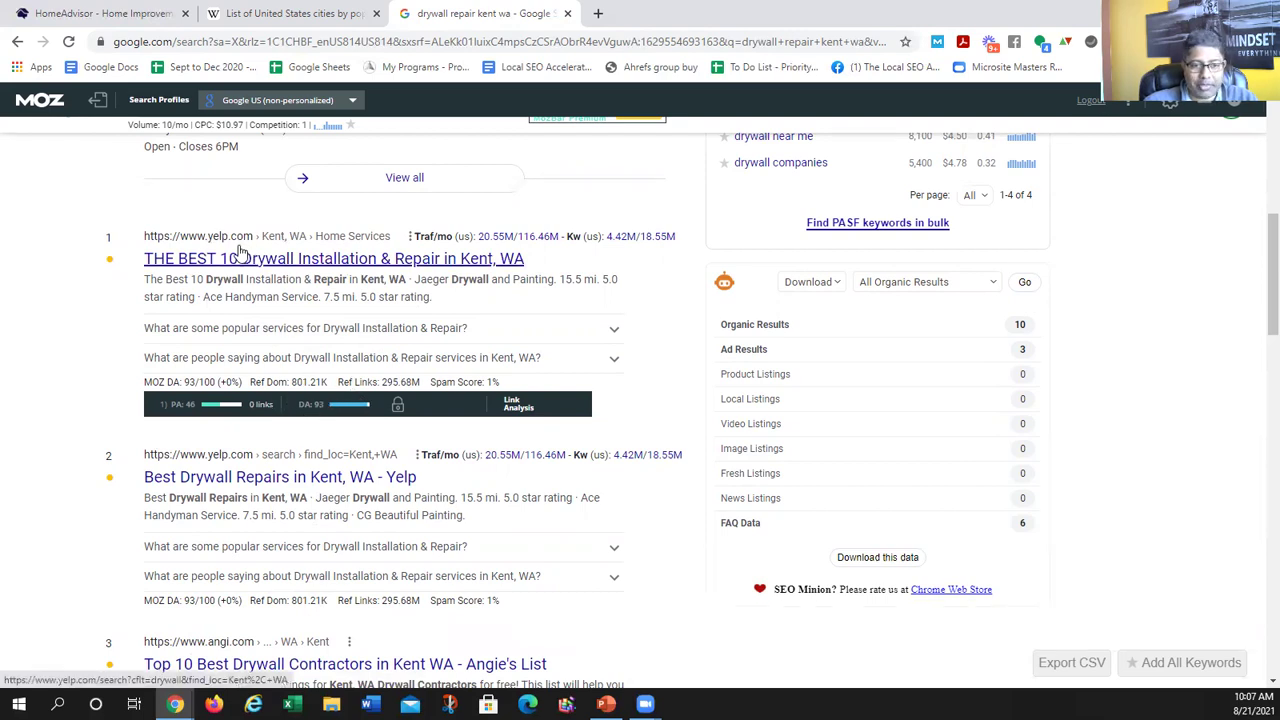
# - Open the top Yelp drywall result in a background tab and glance at it loading
pyautogui.rightClick(389, 267)
pyautogui.click(455, 275)
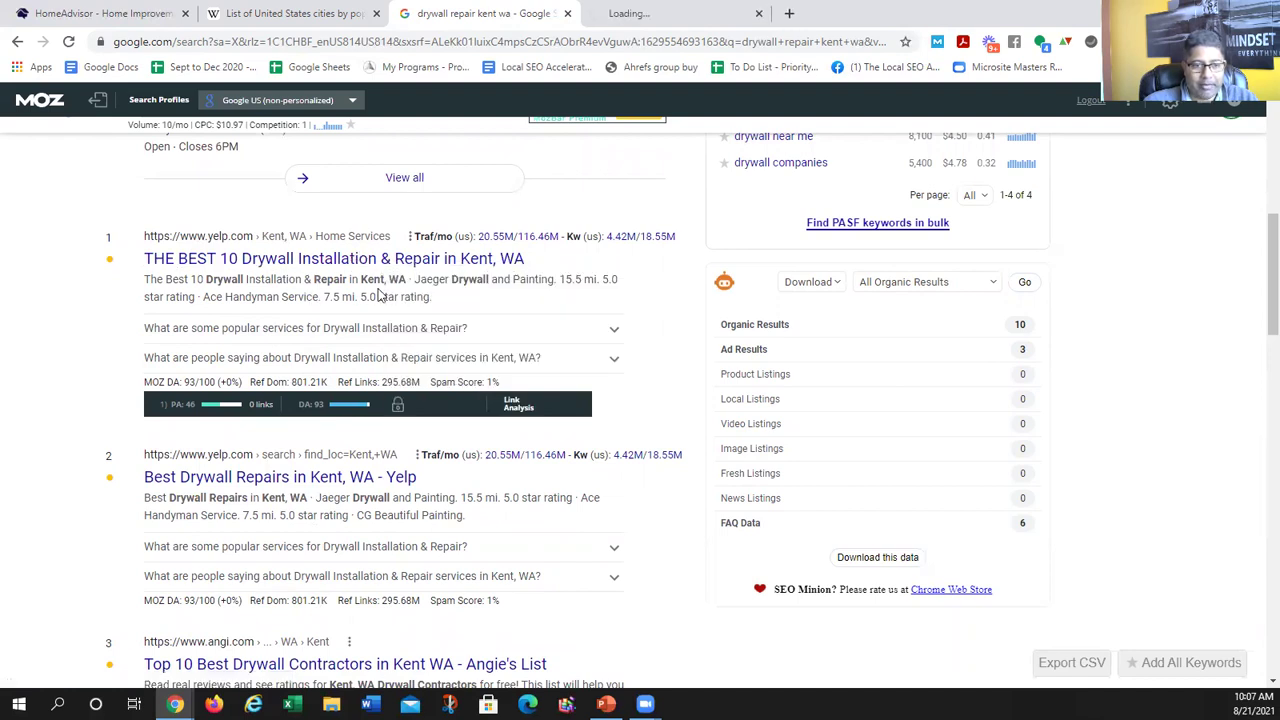
pyautogui.scroll(8, 368, 288)
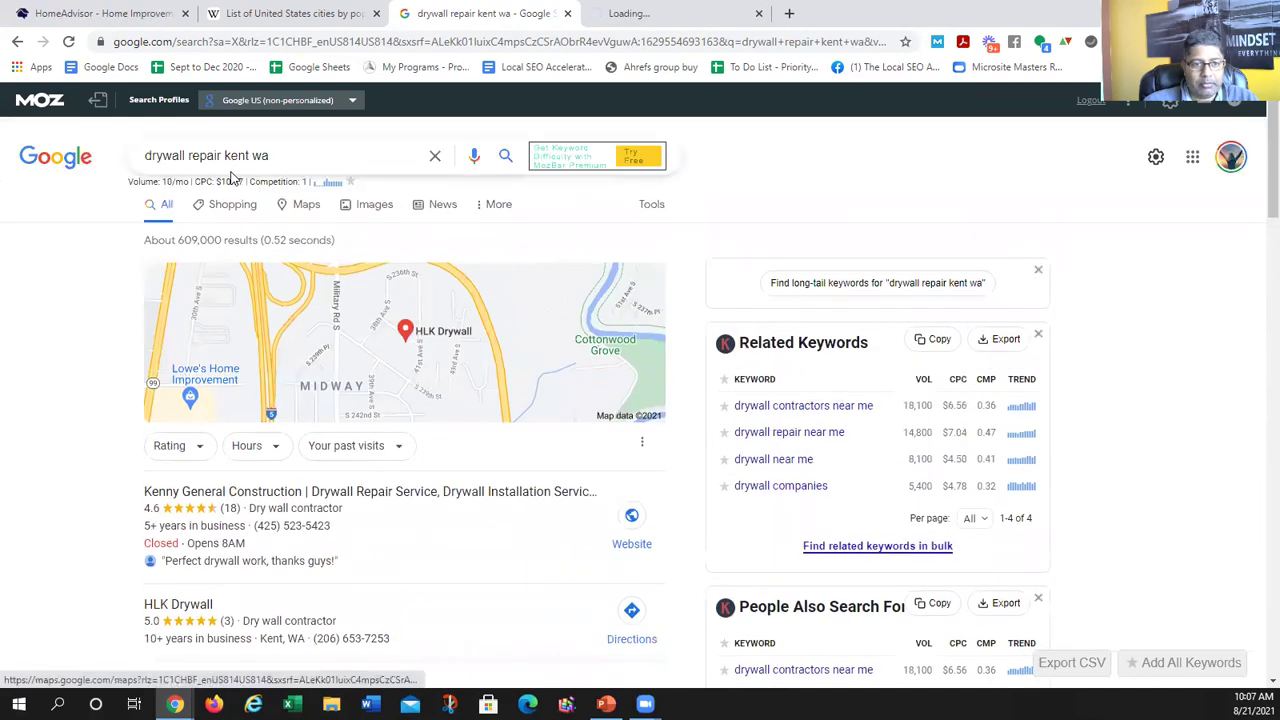
pyautogui.scroll(-5, 290, 318)
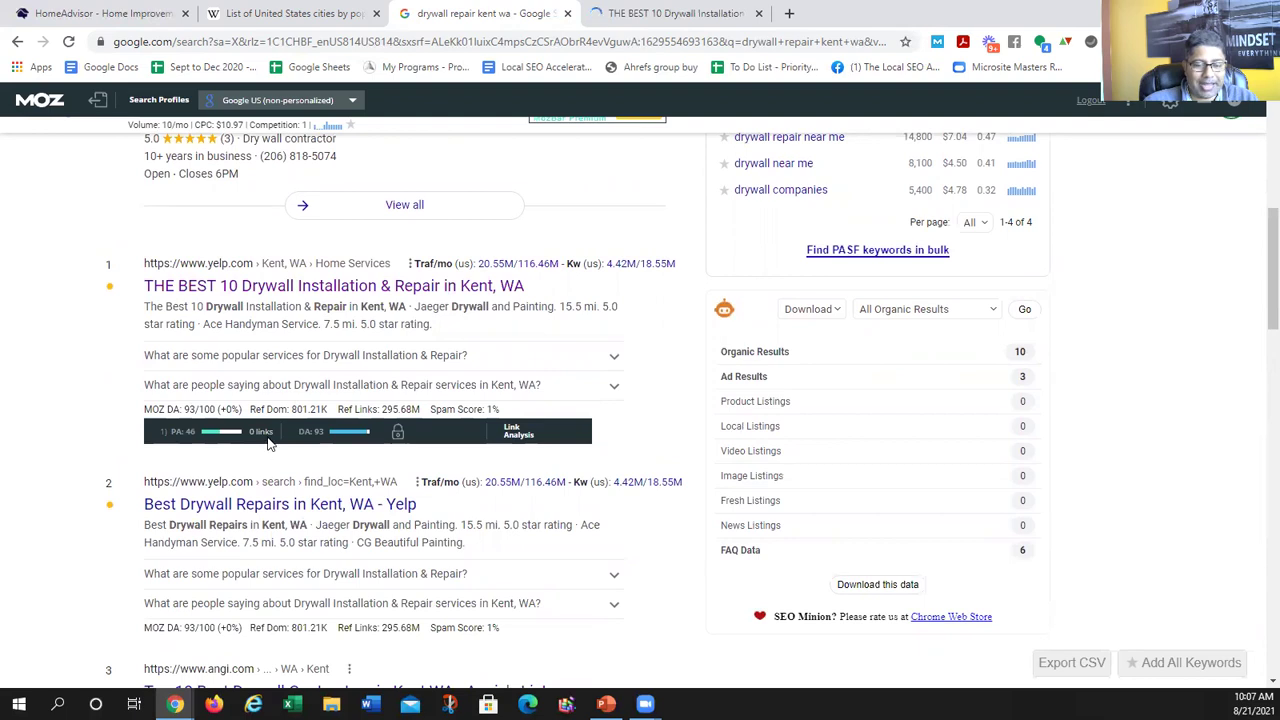
pyautogui.click(634, 10)
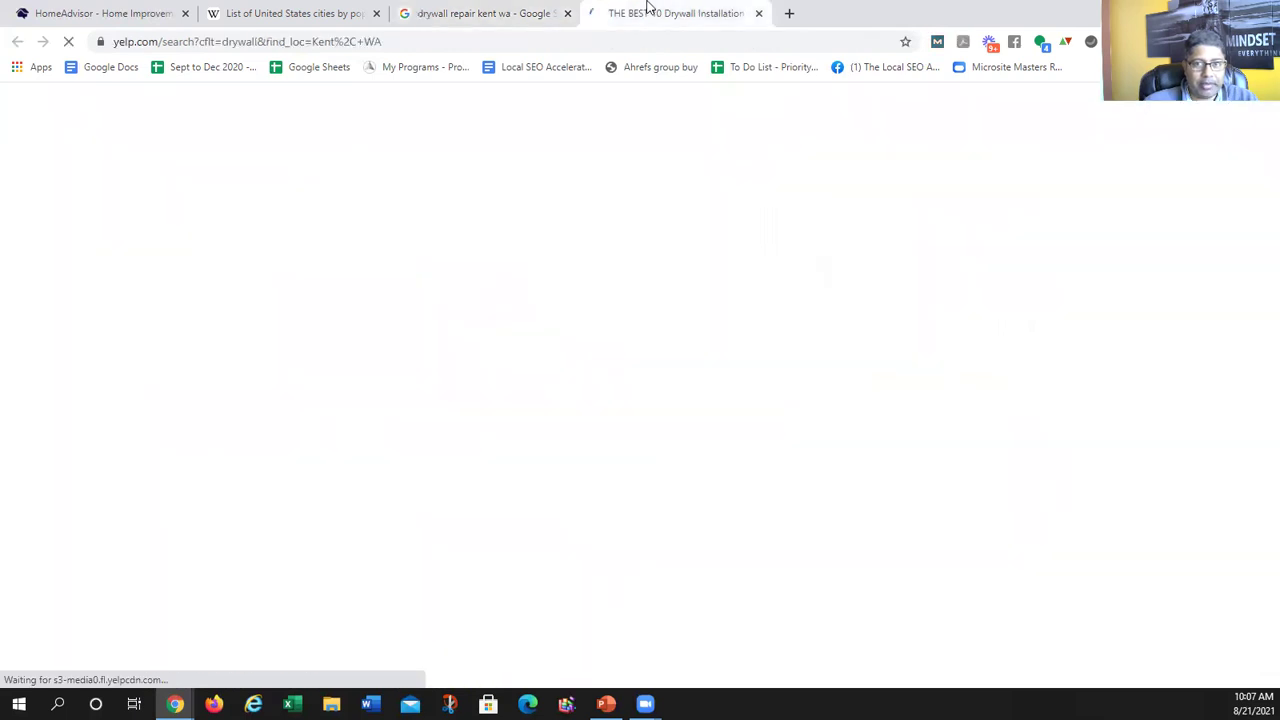
pyautogui.click(411, 10)
pyautogui.scroll(-3, 336, 190)
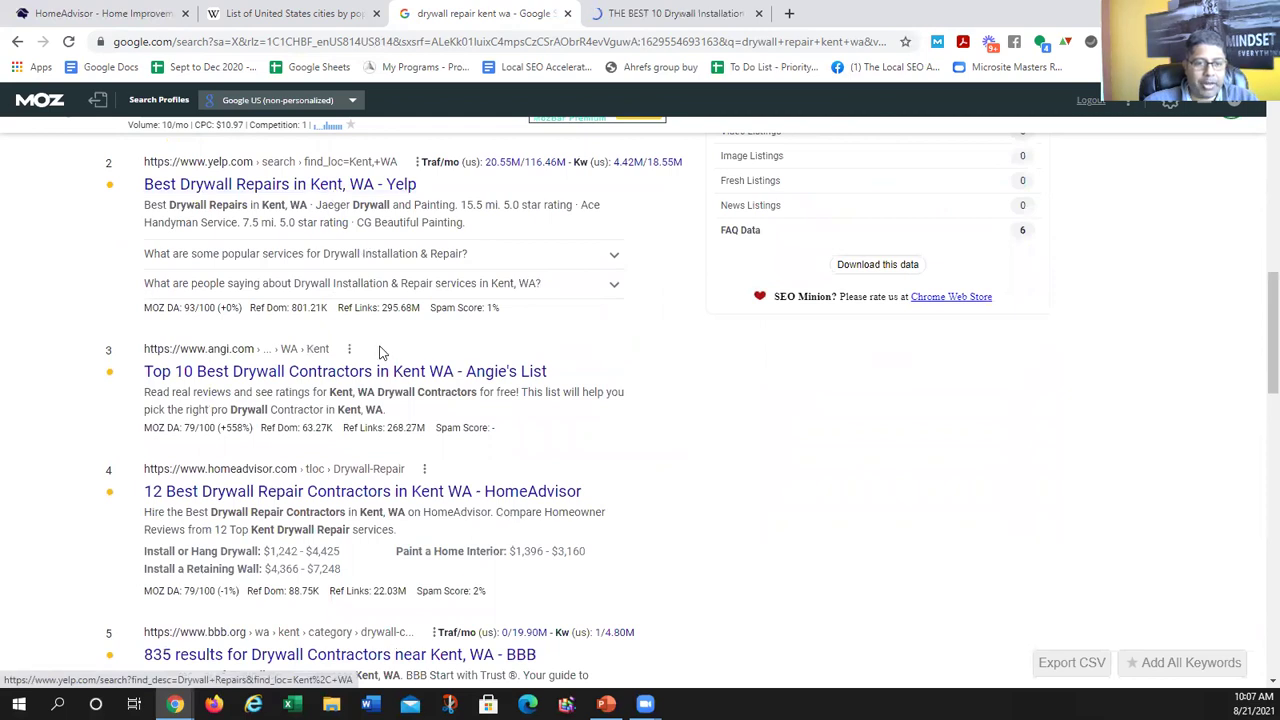
# - Open the Angie's List drywall contractors result in a new tab and keep scanning the results
pyautogui.rightClick(336, 373)
pyautogui.click(372, 385)
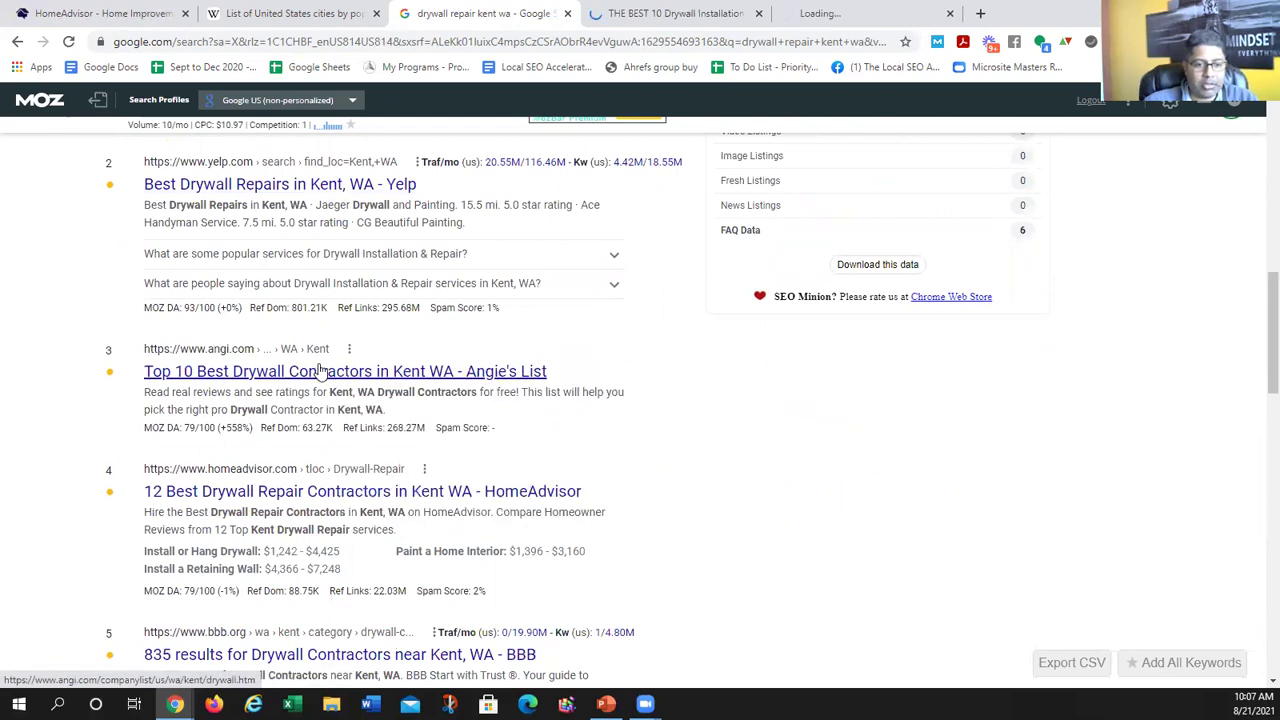
pyautogui.scroll(-2, 250, 440)
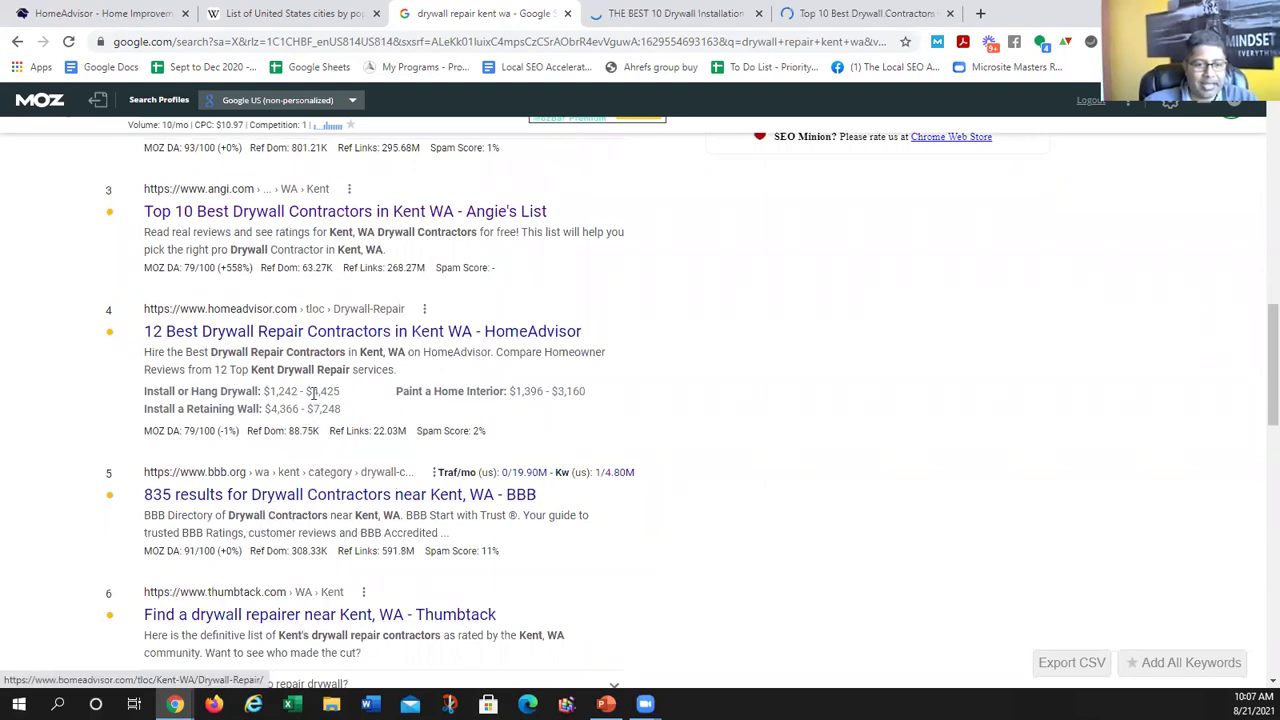
pyautogui.scroll(-2, 305, 398)
pyautogui.scroll(-4, 290, 520)
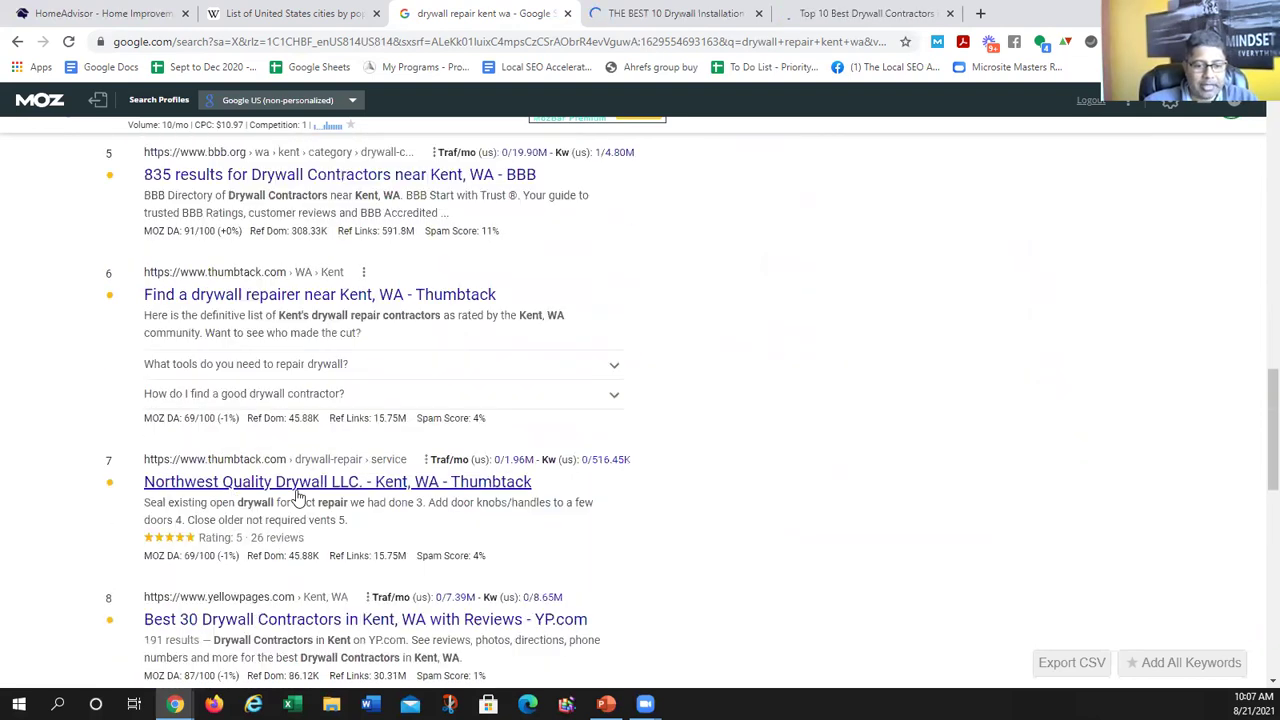
pyautogui.scroll(-3, 300, 480)
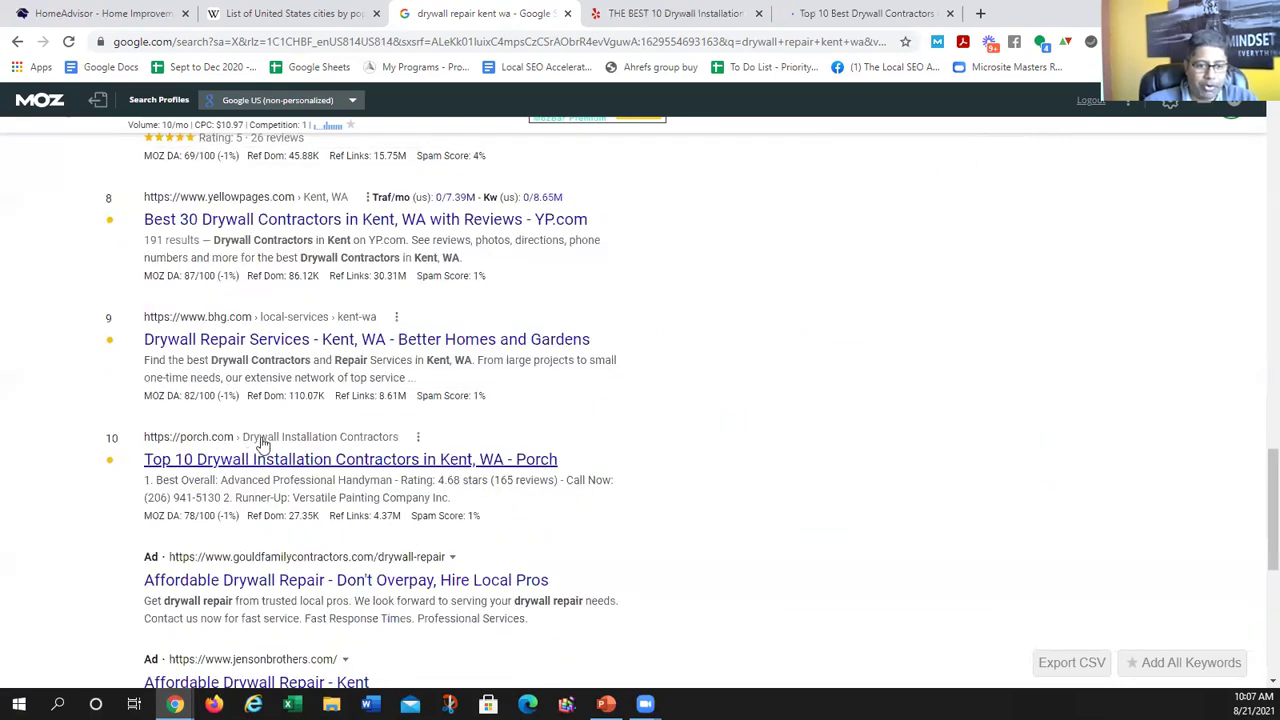
pyautogui.scroll(20, 318, 450)
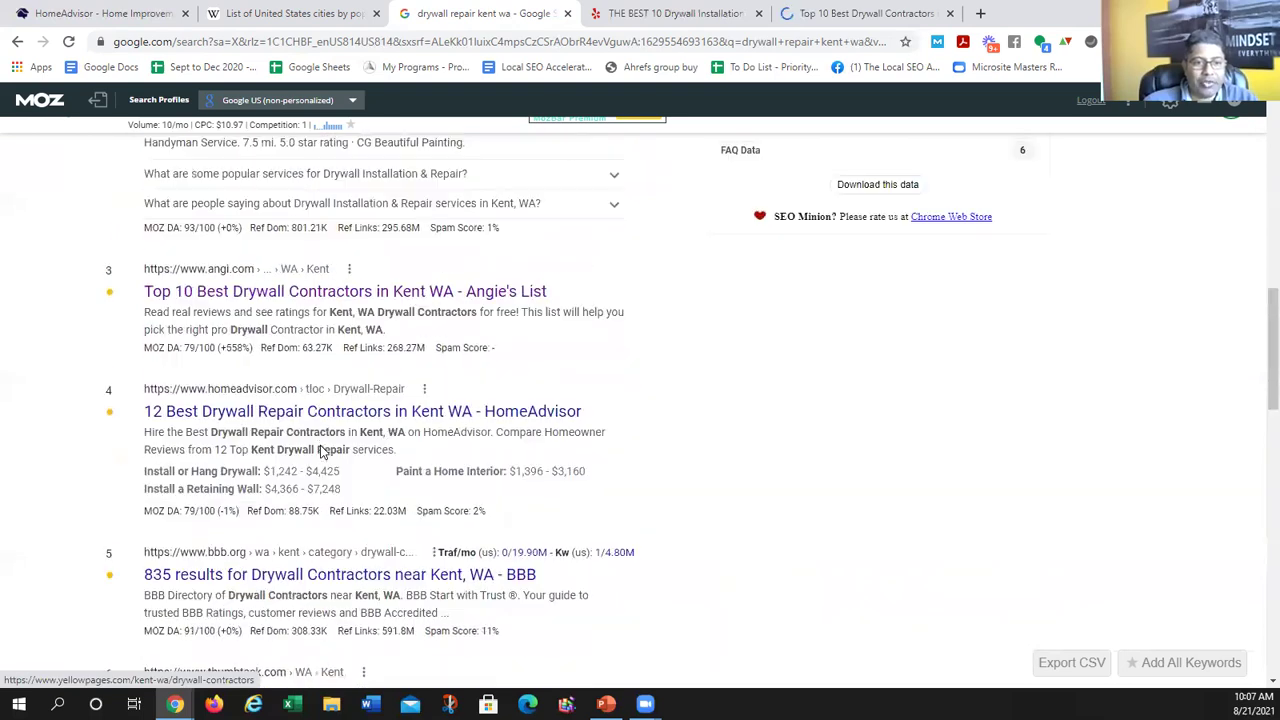
pyautogui.scroll(4, 320, 455)
pyautogui.scroll(-5, 322, 457)
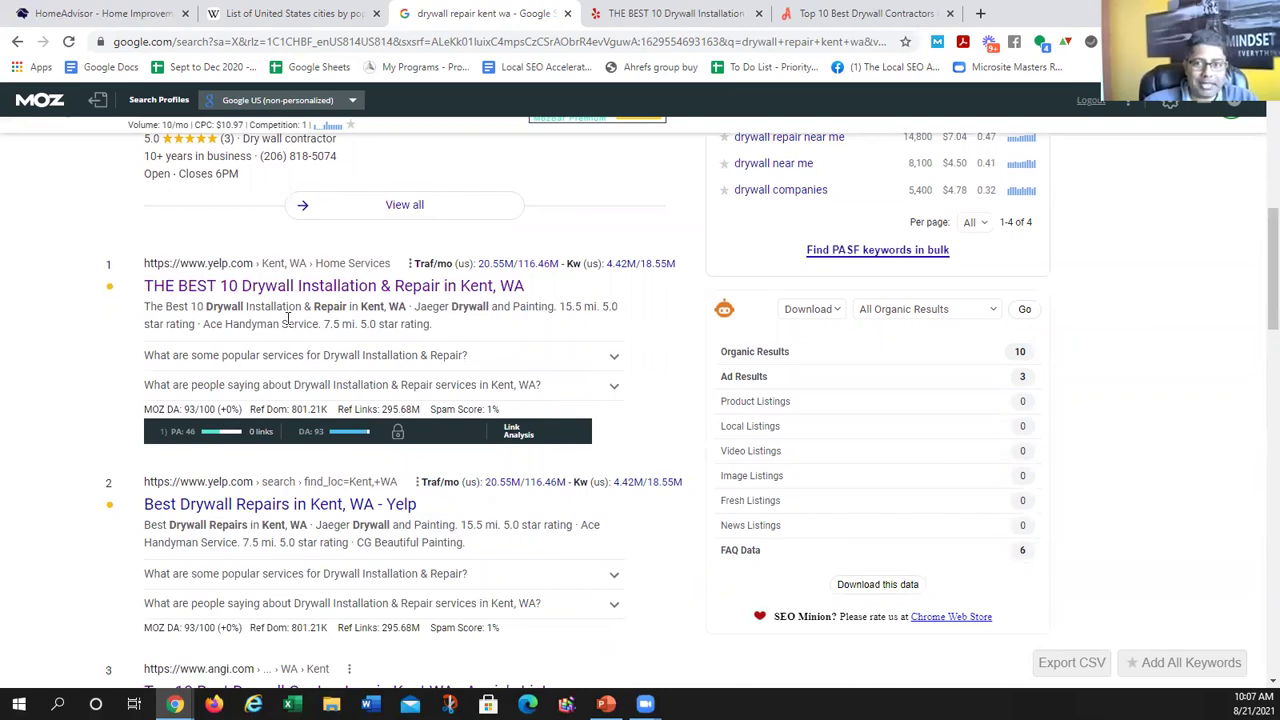
# - Note the Angi Kent contractors page's 500 links in MozBar and copy its URL
pyautogui.click(663, 10)
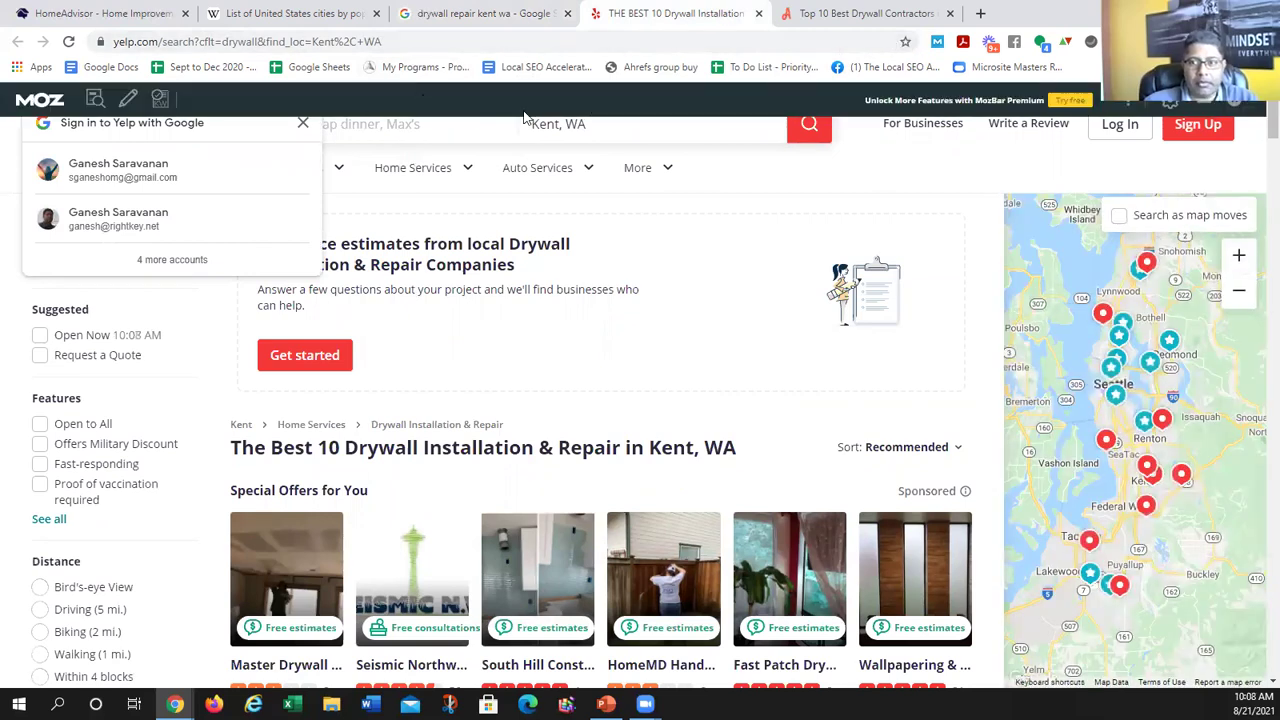
pyautogui.hotkey('ctrl', 'Tab')
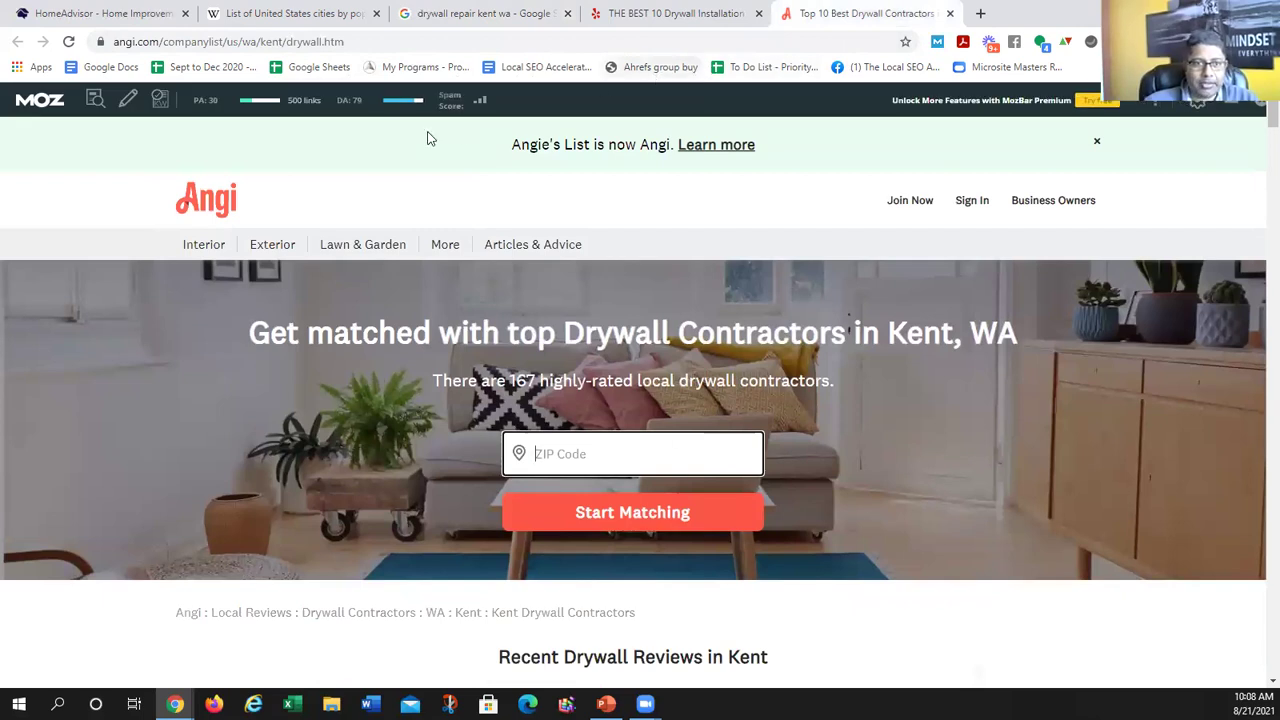
pyautogui.doubleClick(296, 103)
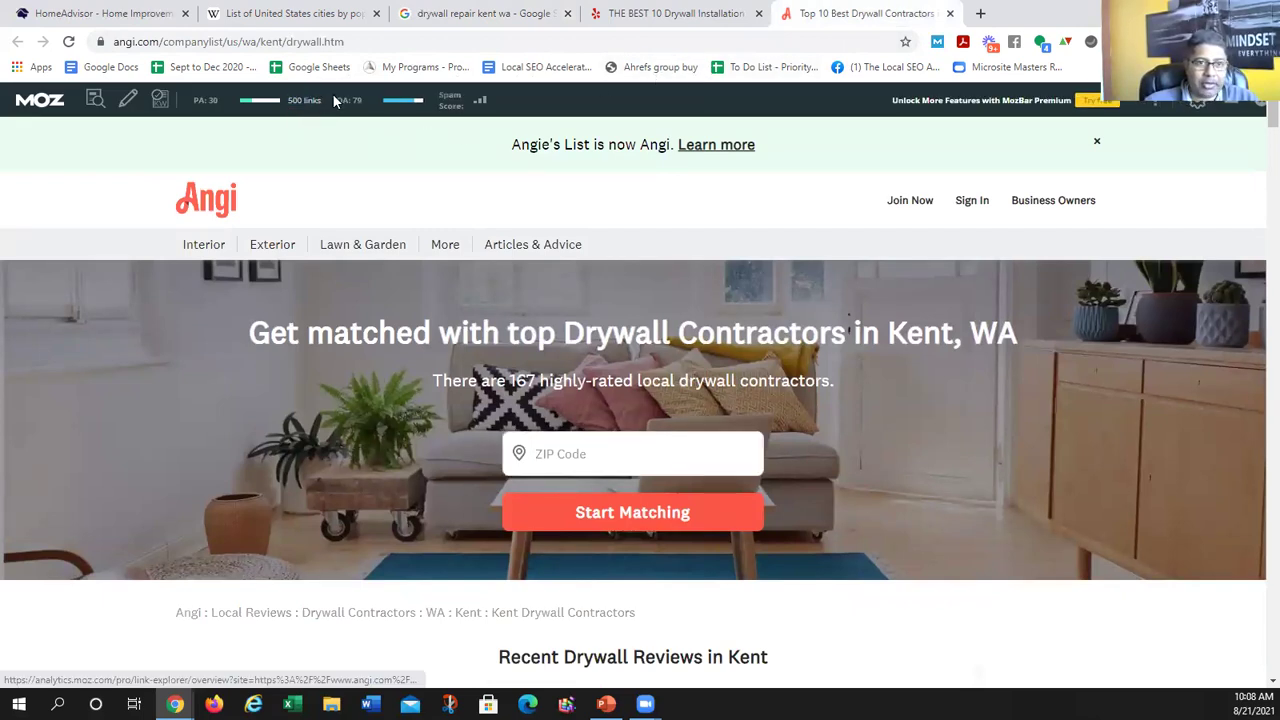
pyautogui.click(320, 128)
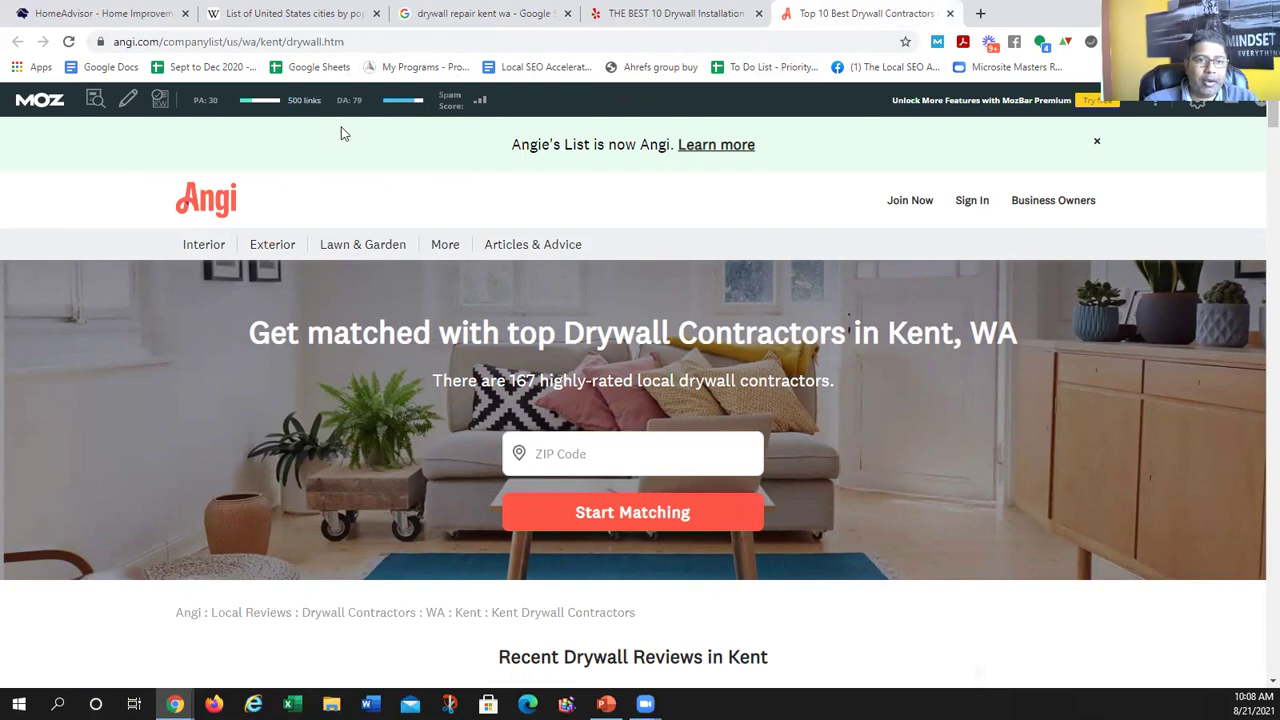
pyautogui.click(472, 40)
pyautogui.hotkey('ctrl', 'c')
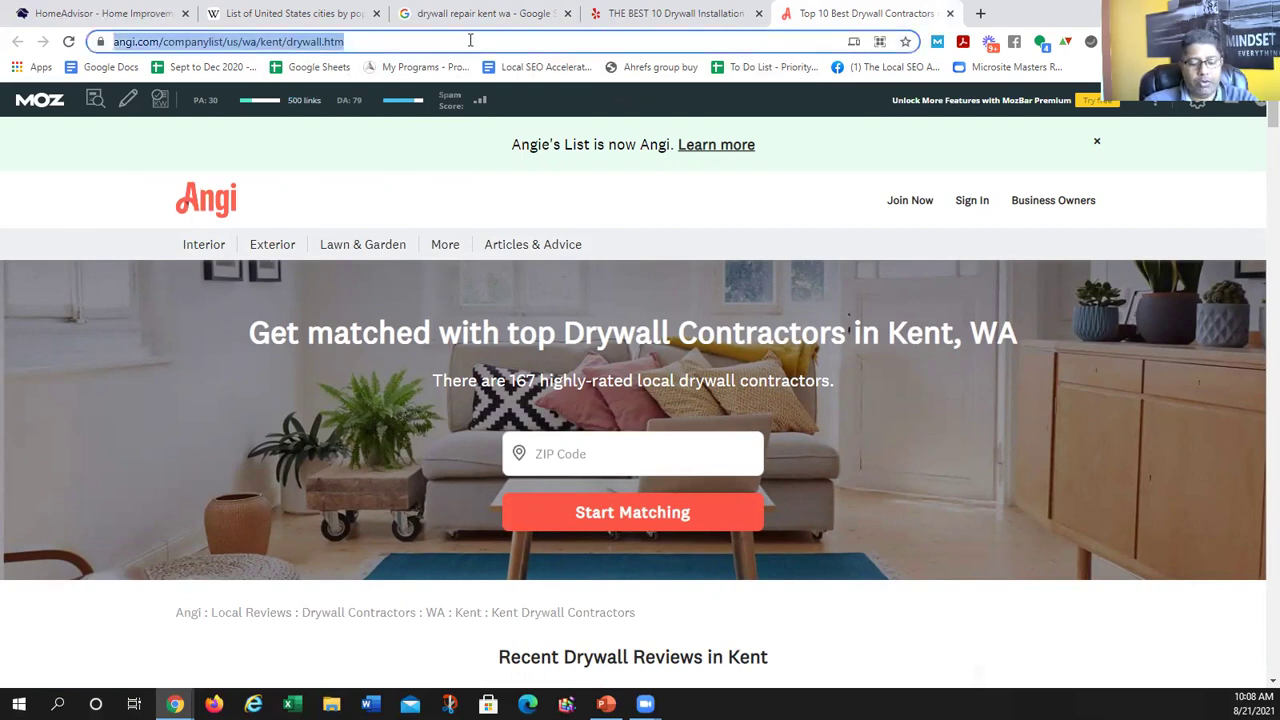
pyautogui.click(979, 12)
# - Load the Ahrefs dashboard, submit the copied Angi URL to Site Explorer, then return to the Google results
pyautogui.write('ahrefs.com/dashboard')
pyautogui.press('Return')
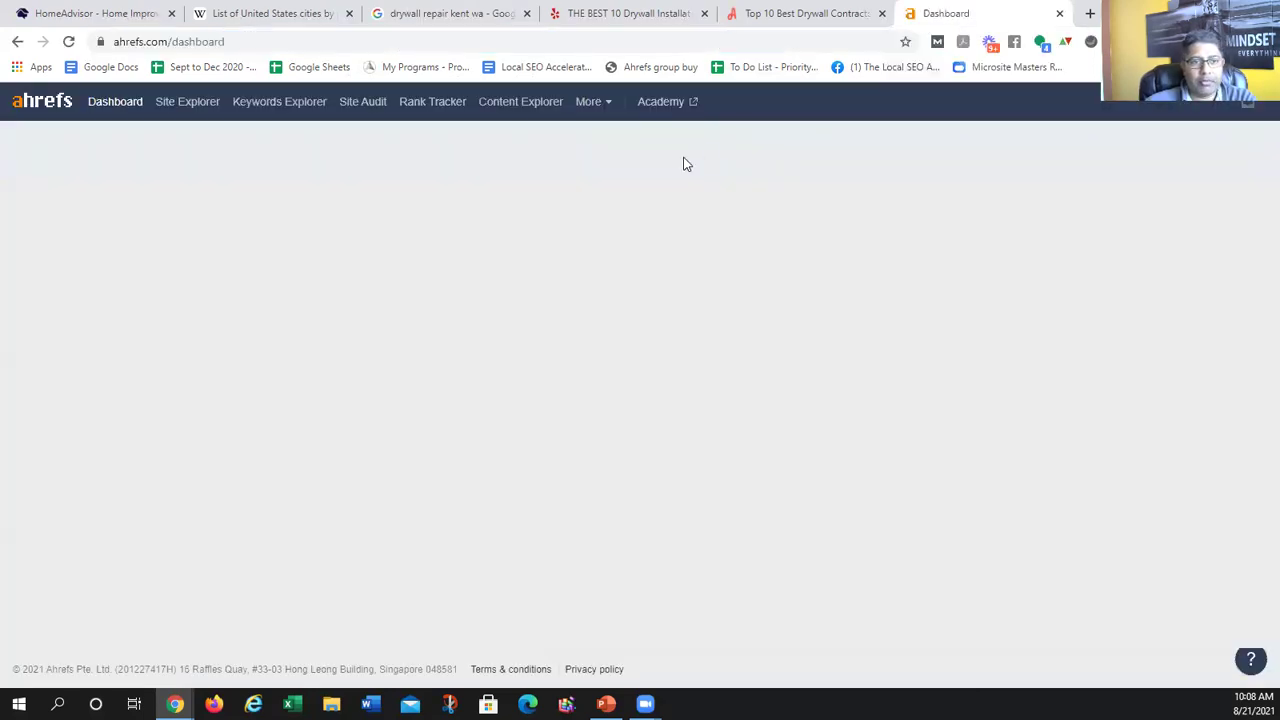
pyautogui.hotkey('ctrl', 'v')
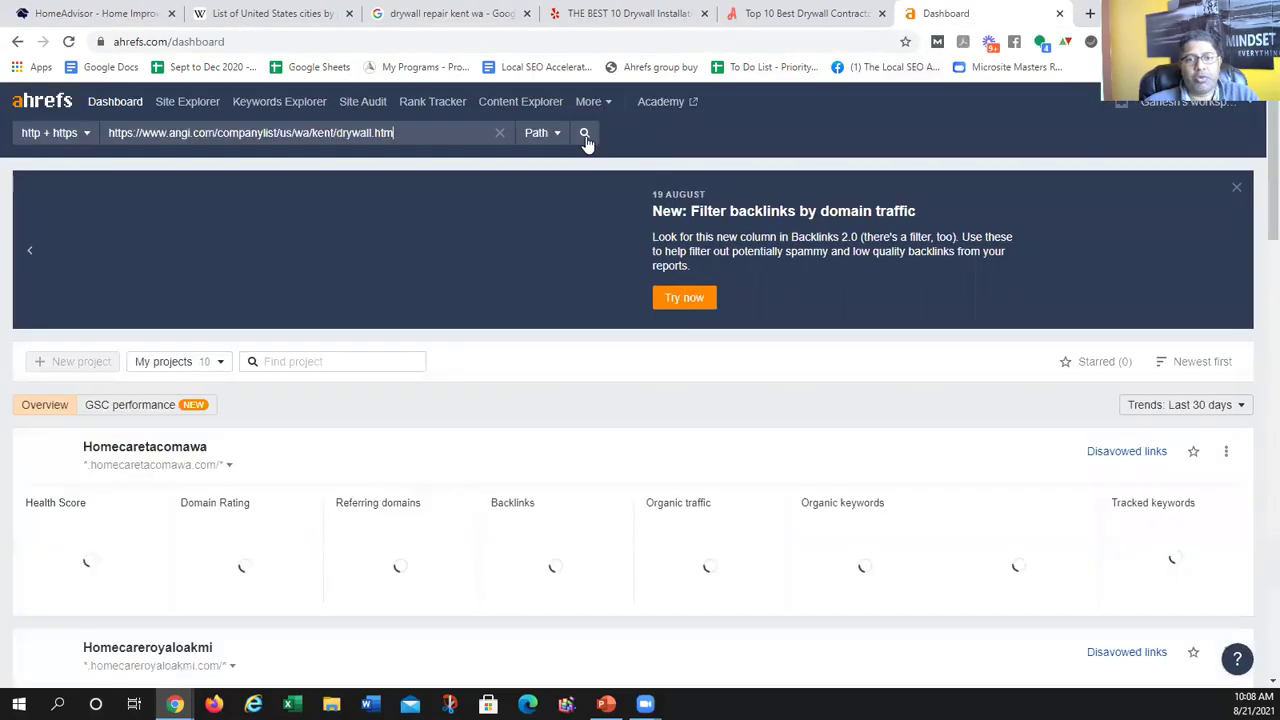
pyautogui.click(585, 140)
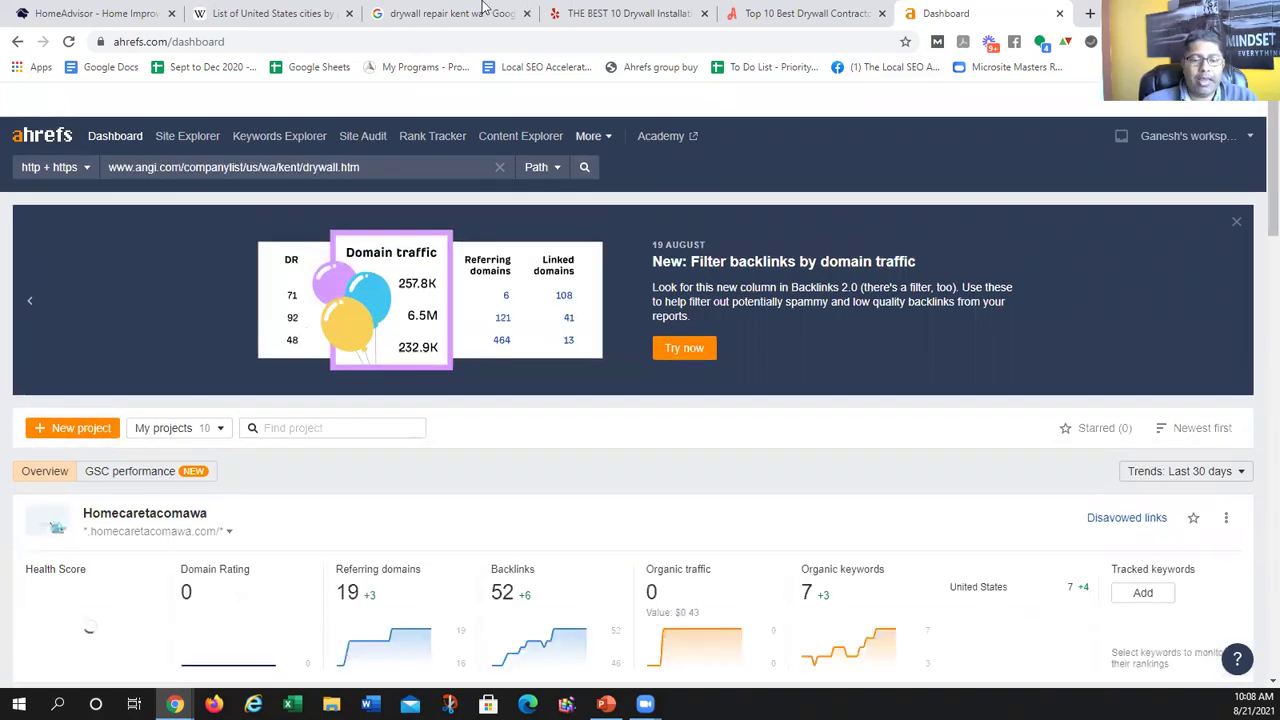
pyautogui.hotkey('ctrl', '3')
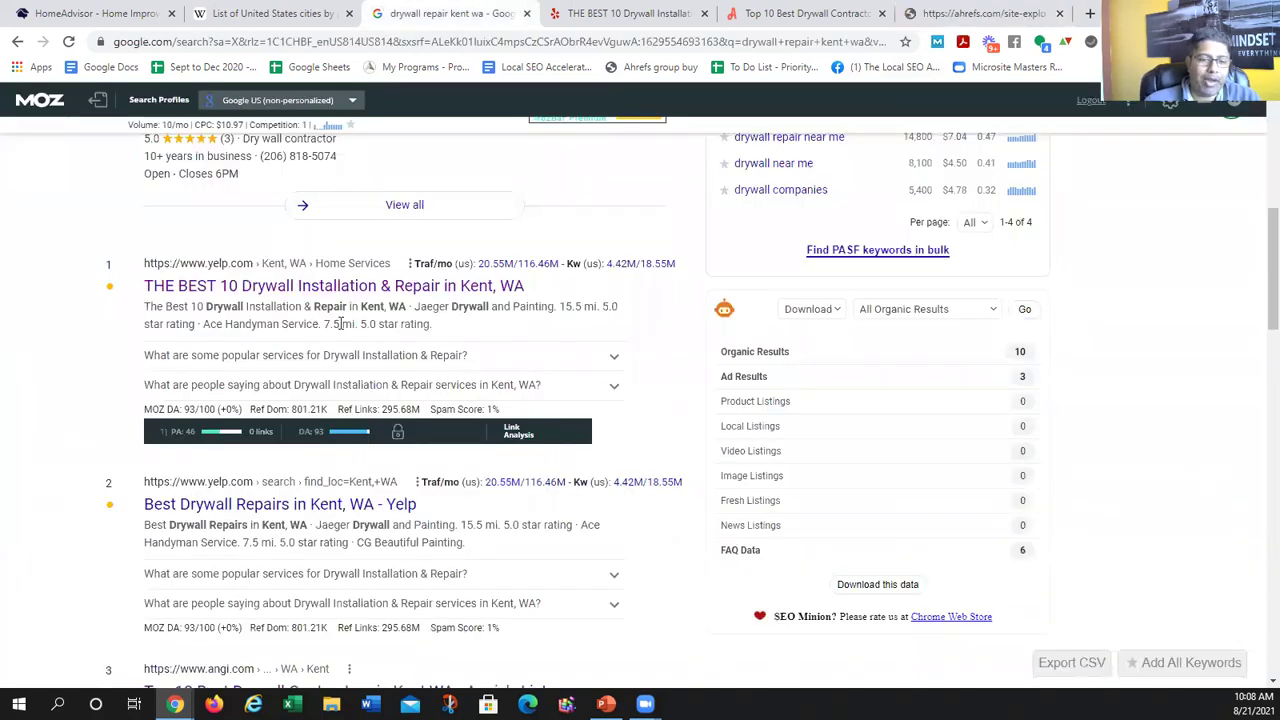
pyautogui.scroll(5, 188, 178)
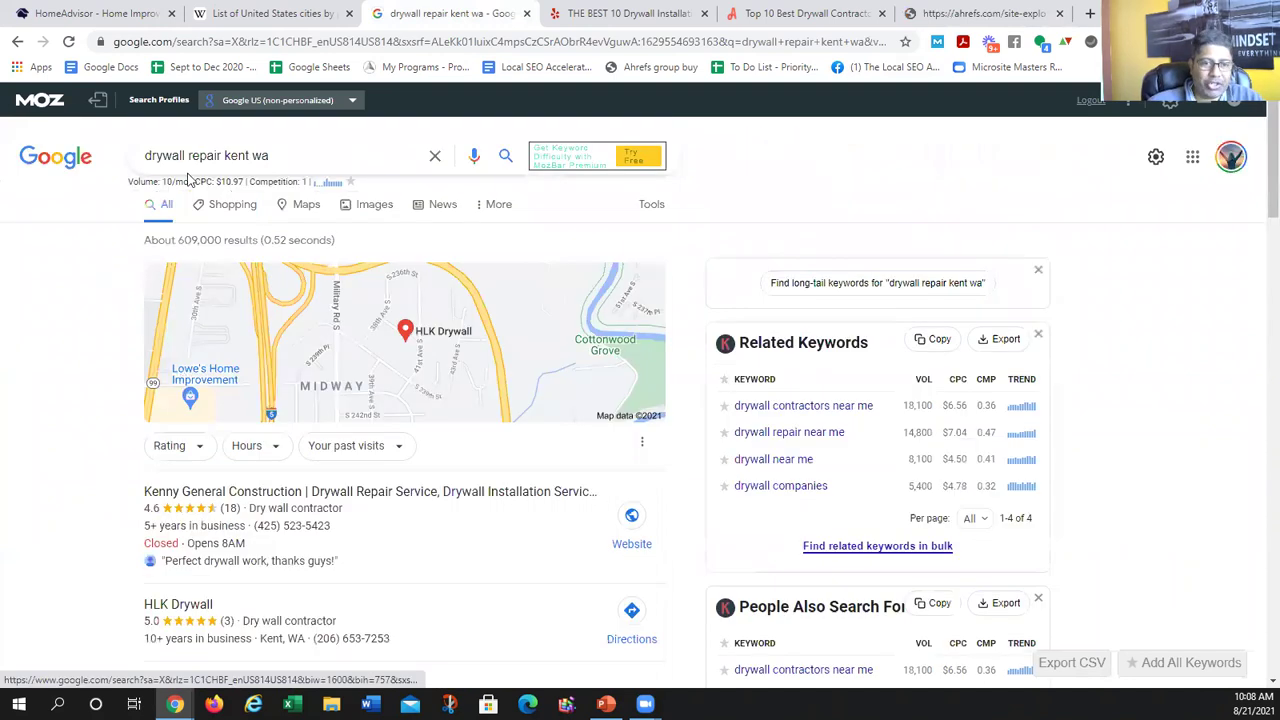
pyautogui.moveTo(145, 156); pyautogui.dragTo(224, 156)
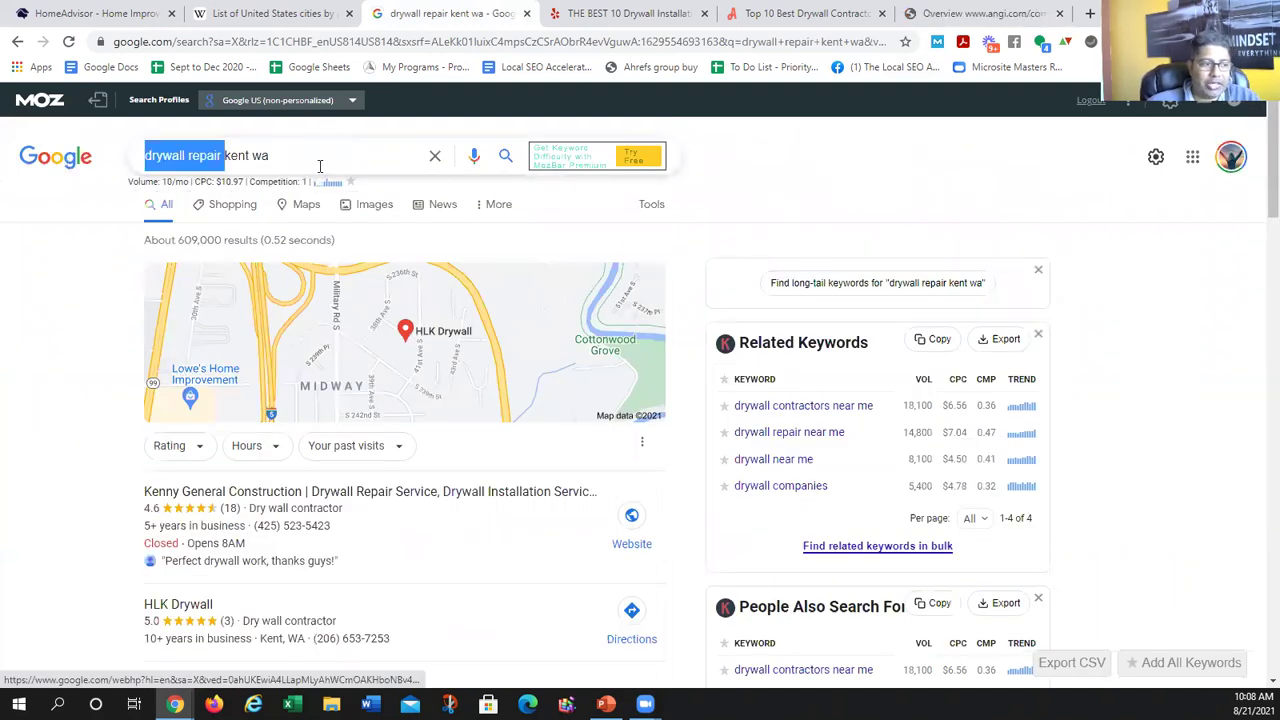
pyautogui.click(228, 157)
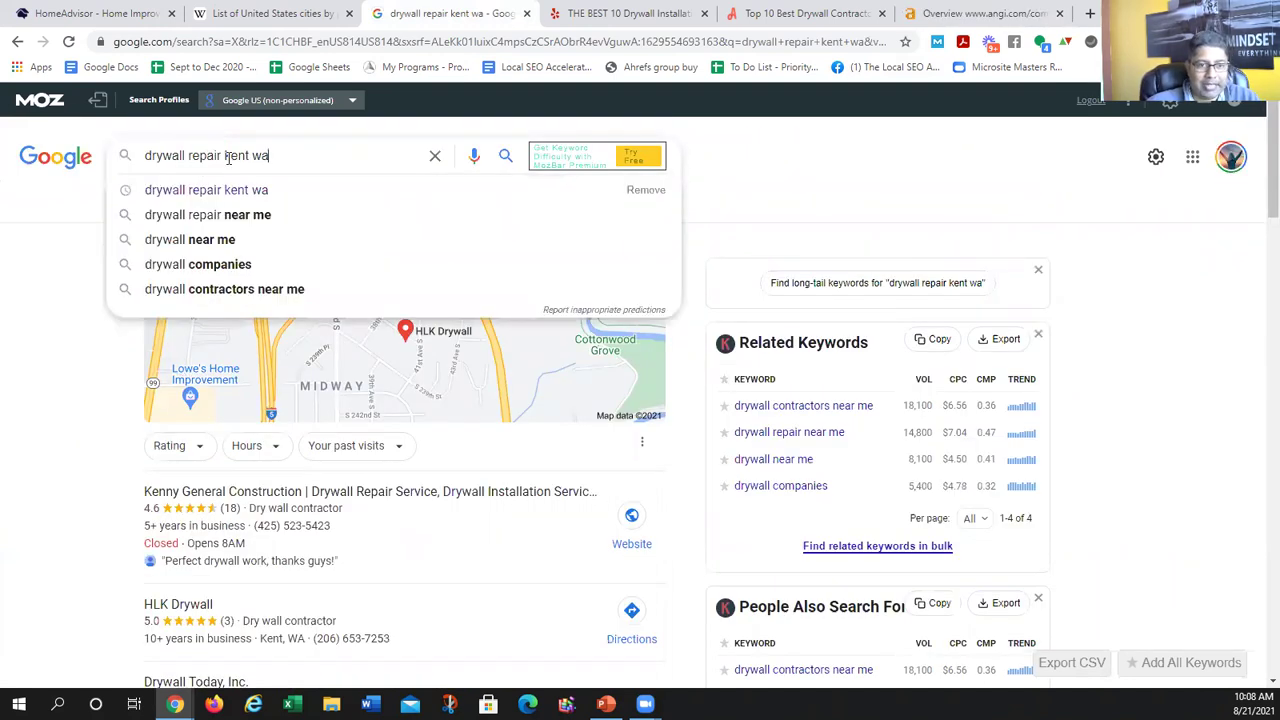
pyautogui.moveTo(217, 157); pyautogui.dragTo(199, 157)
pyautogui.hotkey('shift', 'Home')
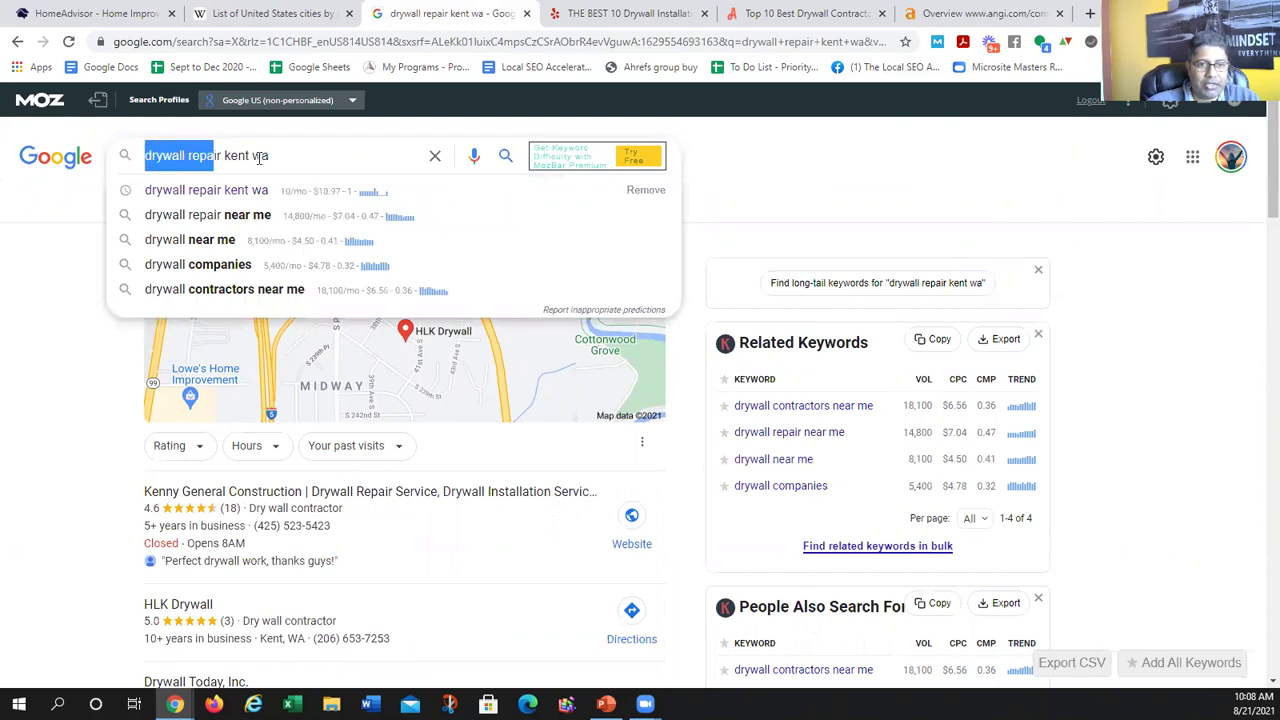
pyautogui.click(266, 157)
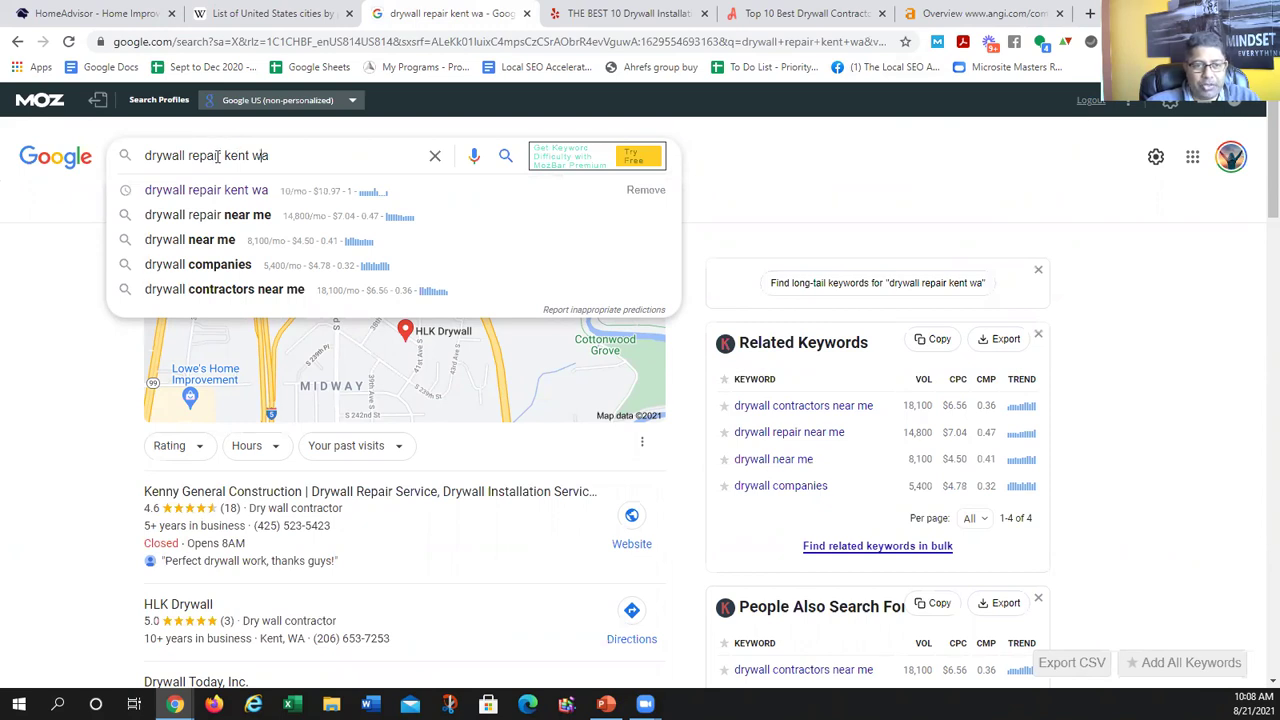
pyautogui.moveTo(141, 168); pyautogui.dragTo(228, 156)
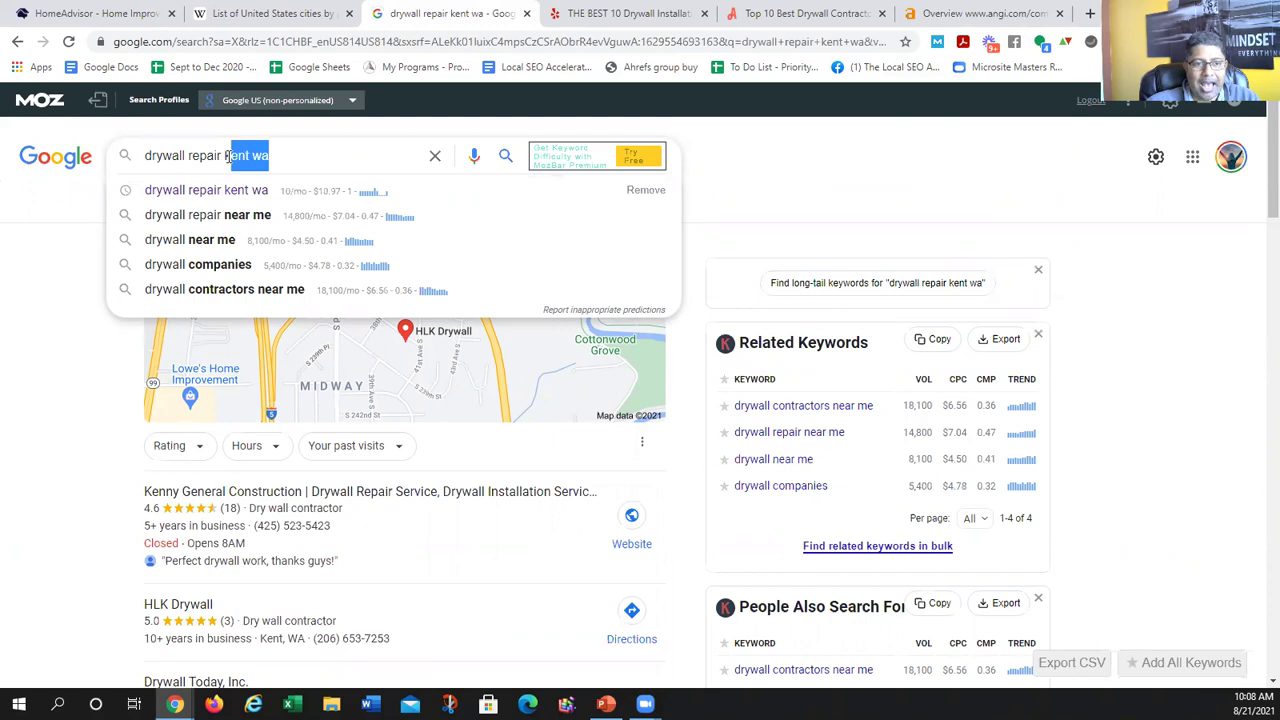
pyautogui.scroll(-4, 185, 600)
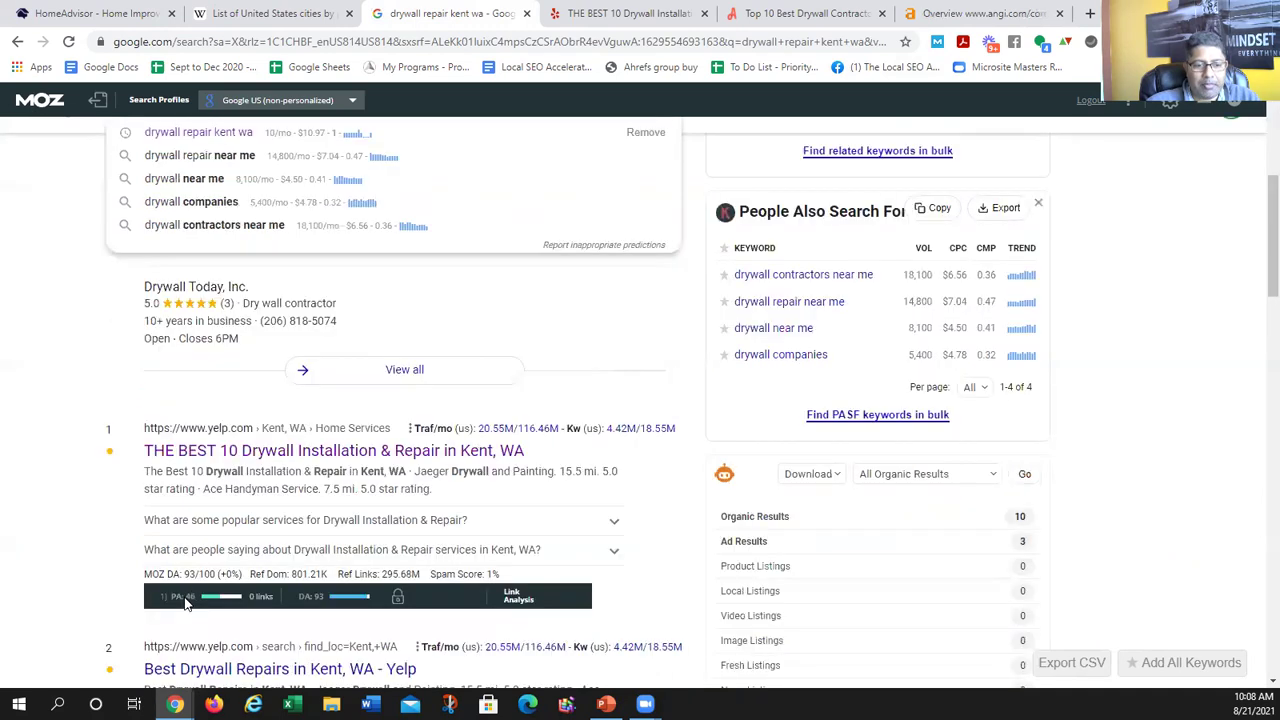
pyautogui.click(220, 562)
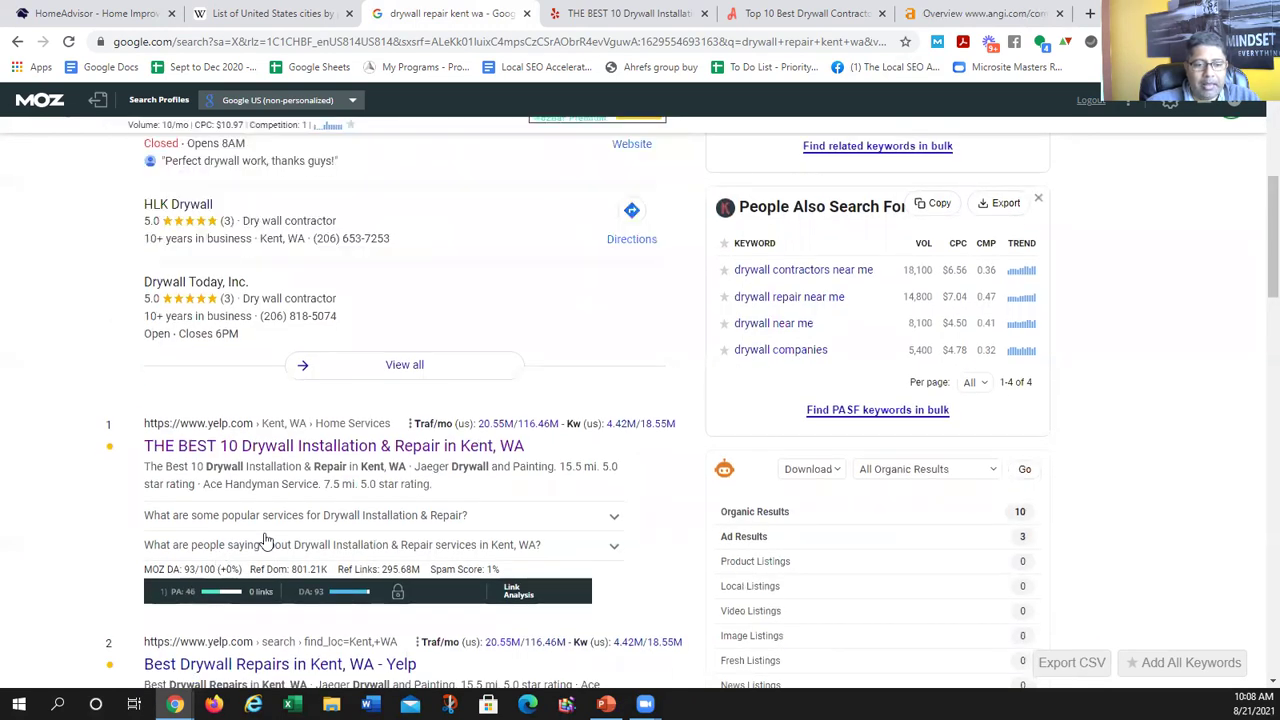
pyautogui.scroll(-2, 308, 447)
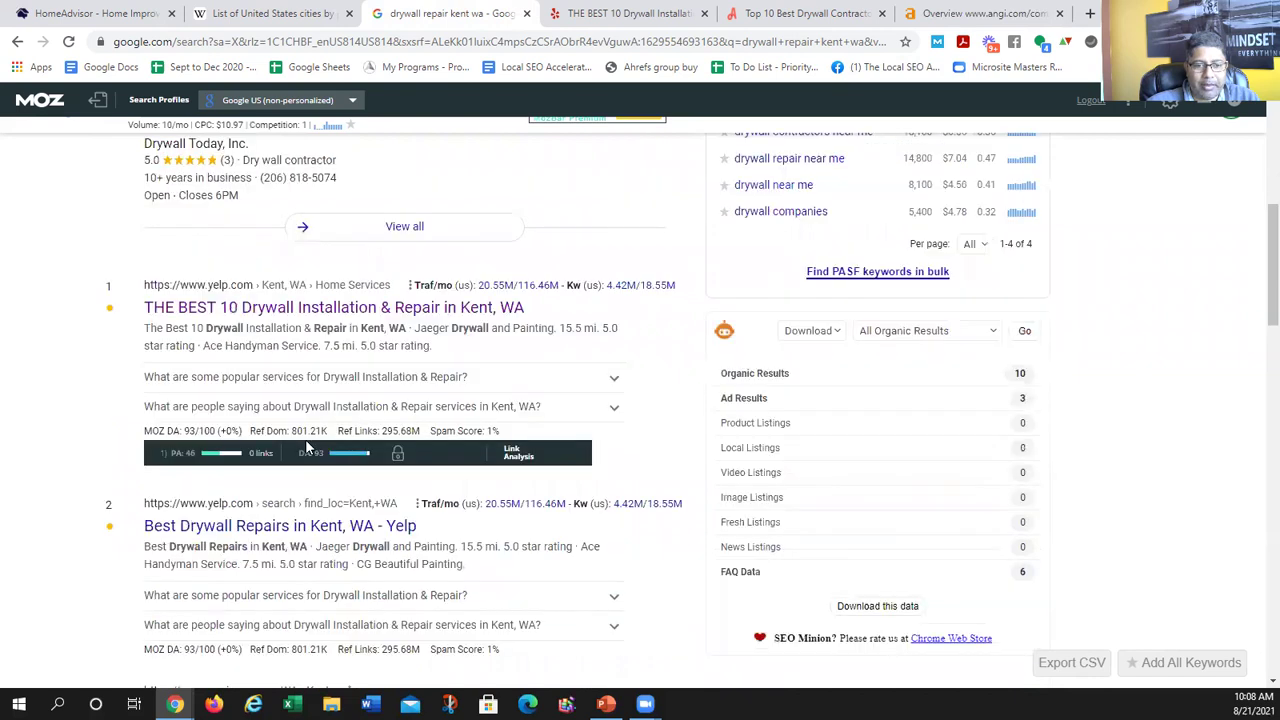
pyautogui.scroll(-2, 300, 350)
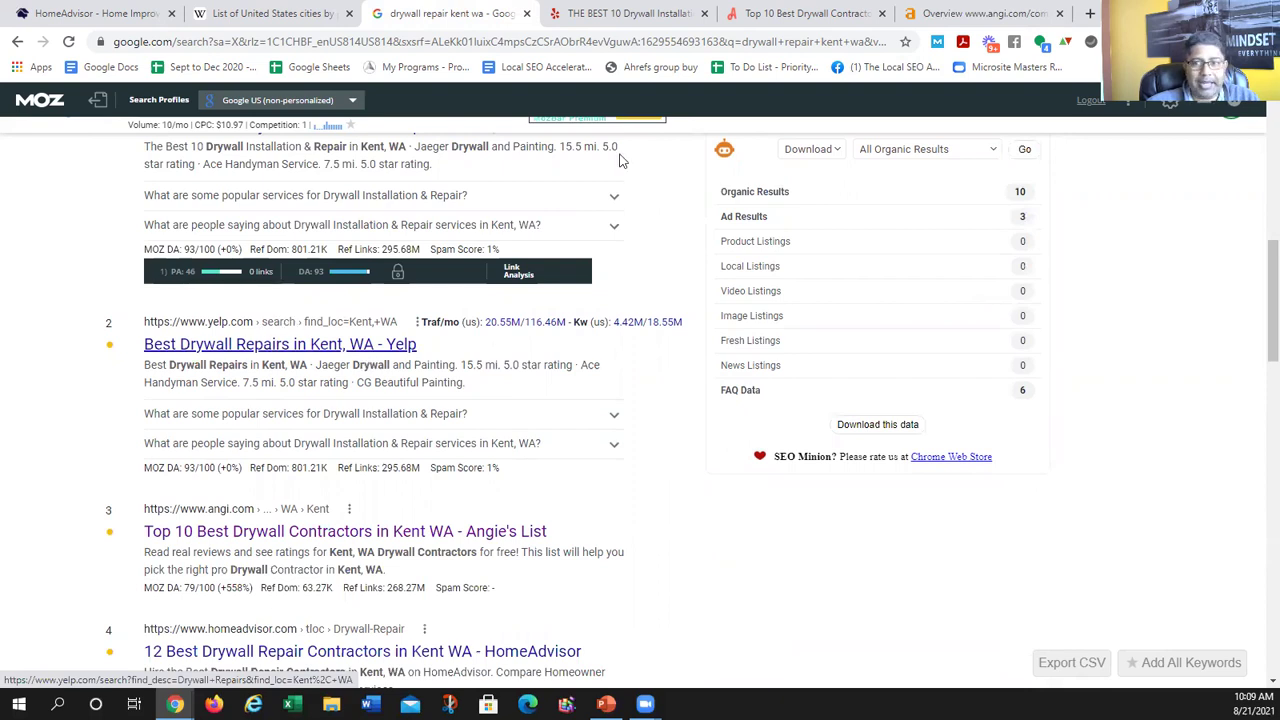
# - Review the Angi, Yelp and Google tabs, then view Ahrefs' overview of the Angi Kent drywall page (UR 13, DR 91)
pyautogui.click(805, 13)
pyautogui.click(628, 42)
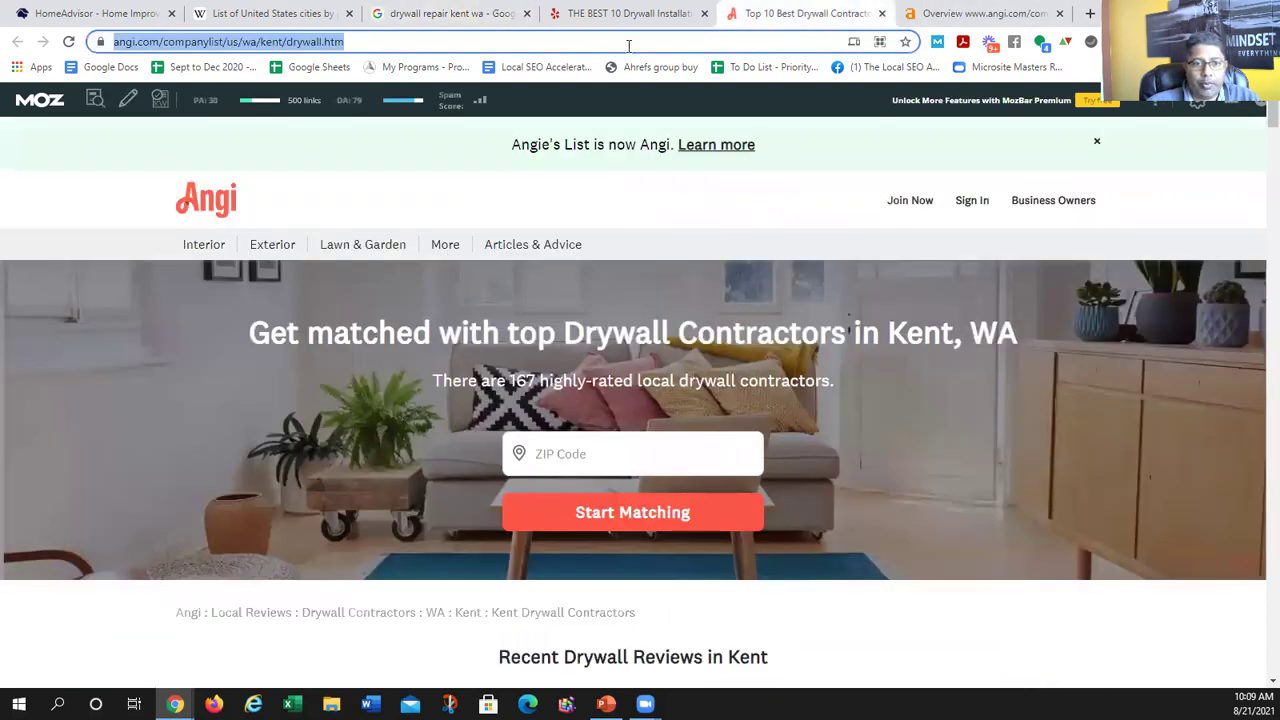
pyautogui.hotkey('ctrl', 'shift', 'Tab')
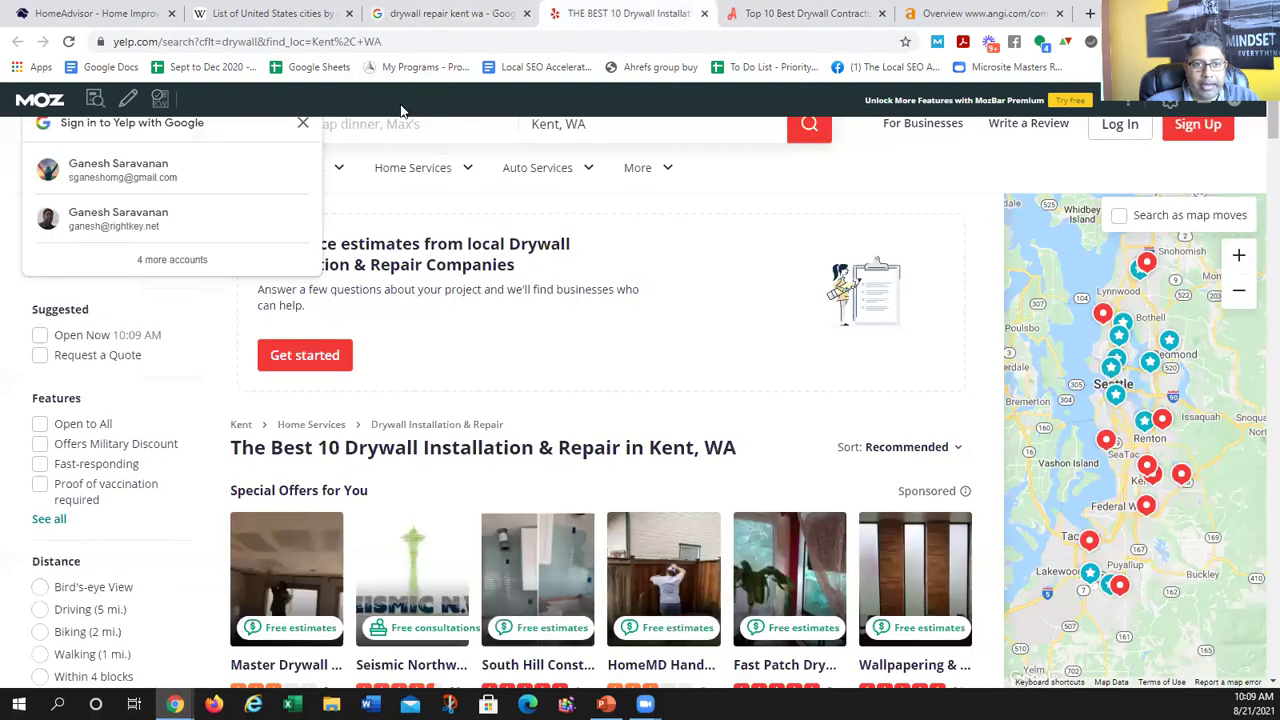
pyautogui.click(447, 13)
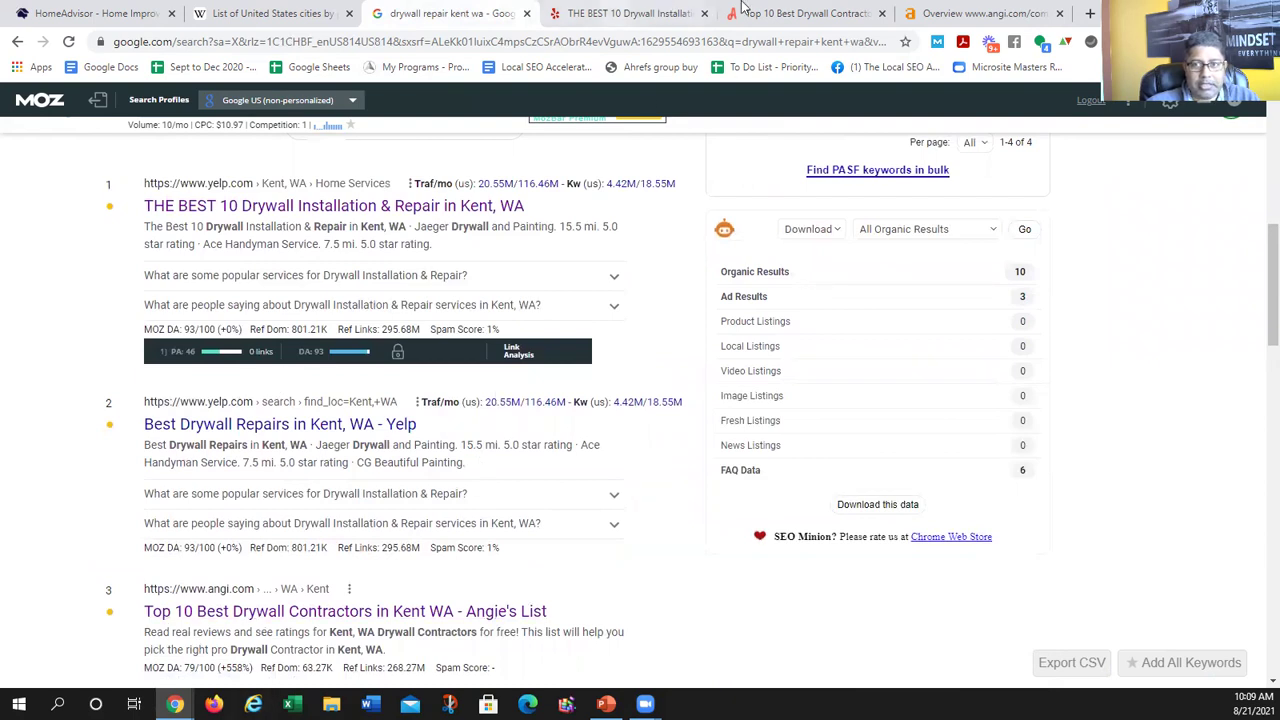
pyautogui.click(775, 13)
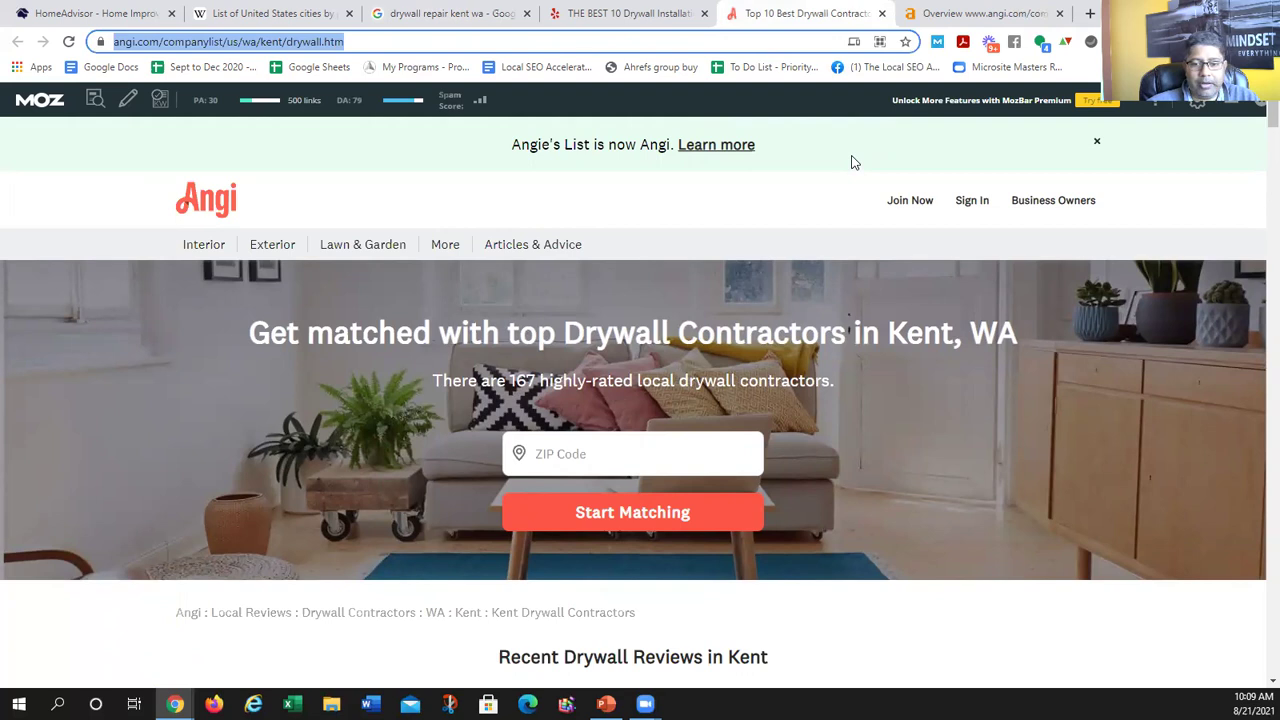
pyautogui.click(972, 13)
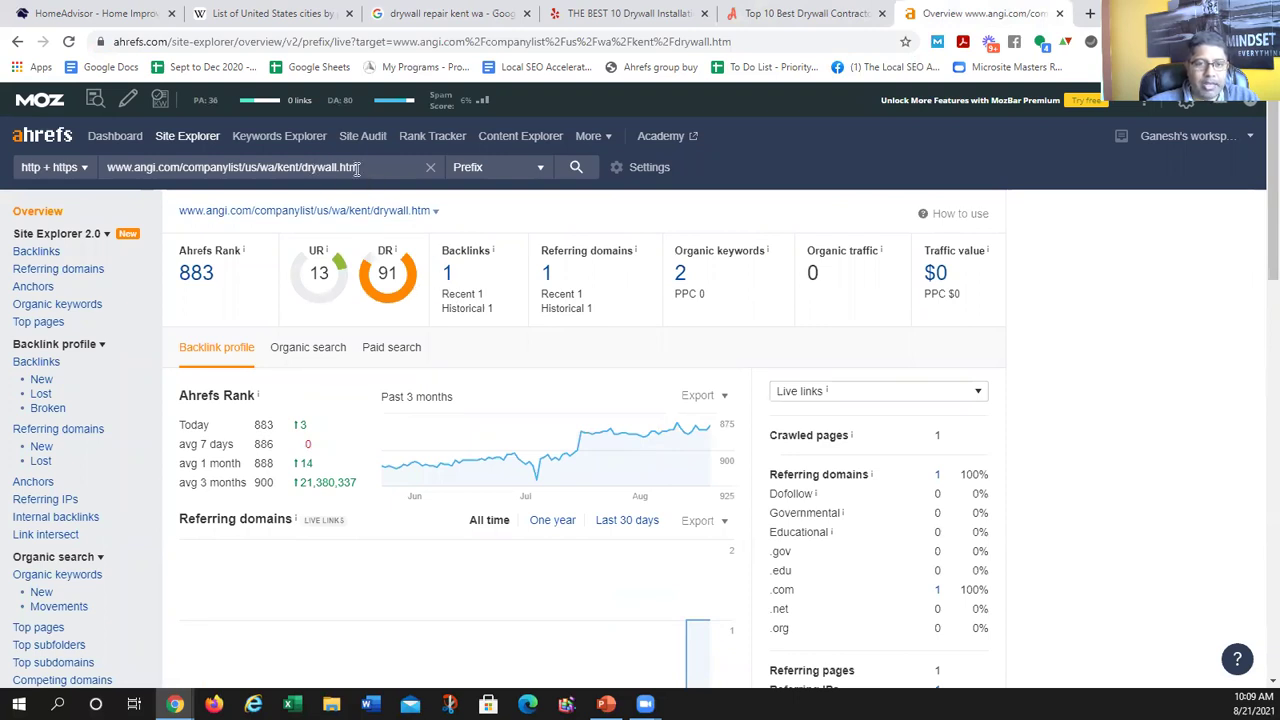
pyautogui.moveTo(127, 167); pyautogui.dragTo(27, 172)
pyautogui.hotkey('ctrl', 'c')
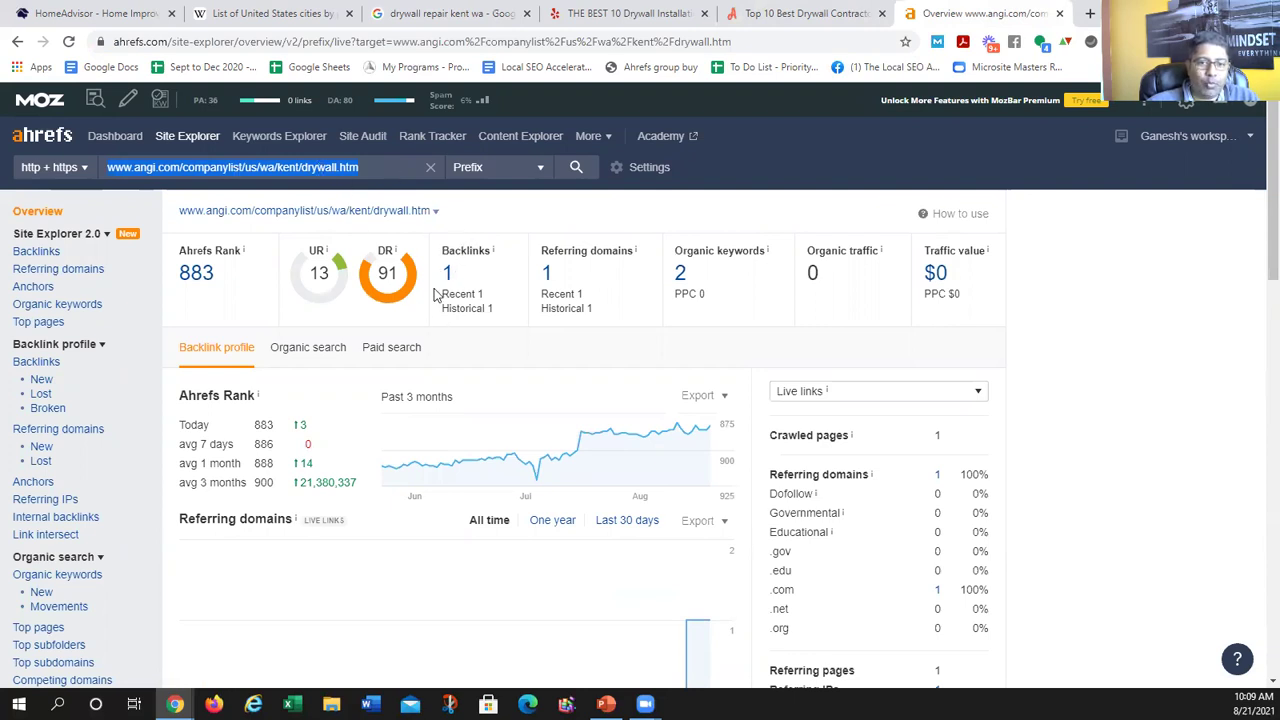
pyautogui.click(454, 10)
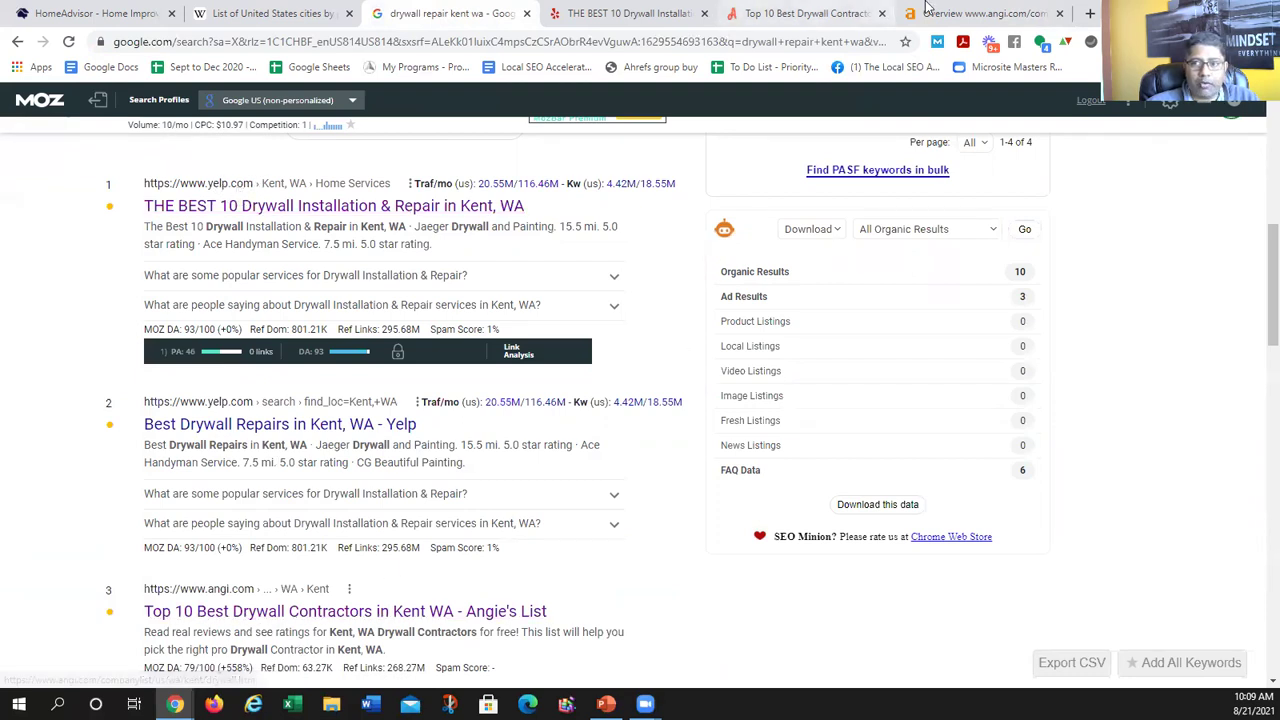
pyautogui.click(985, 13)
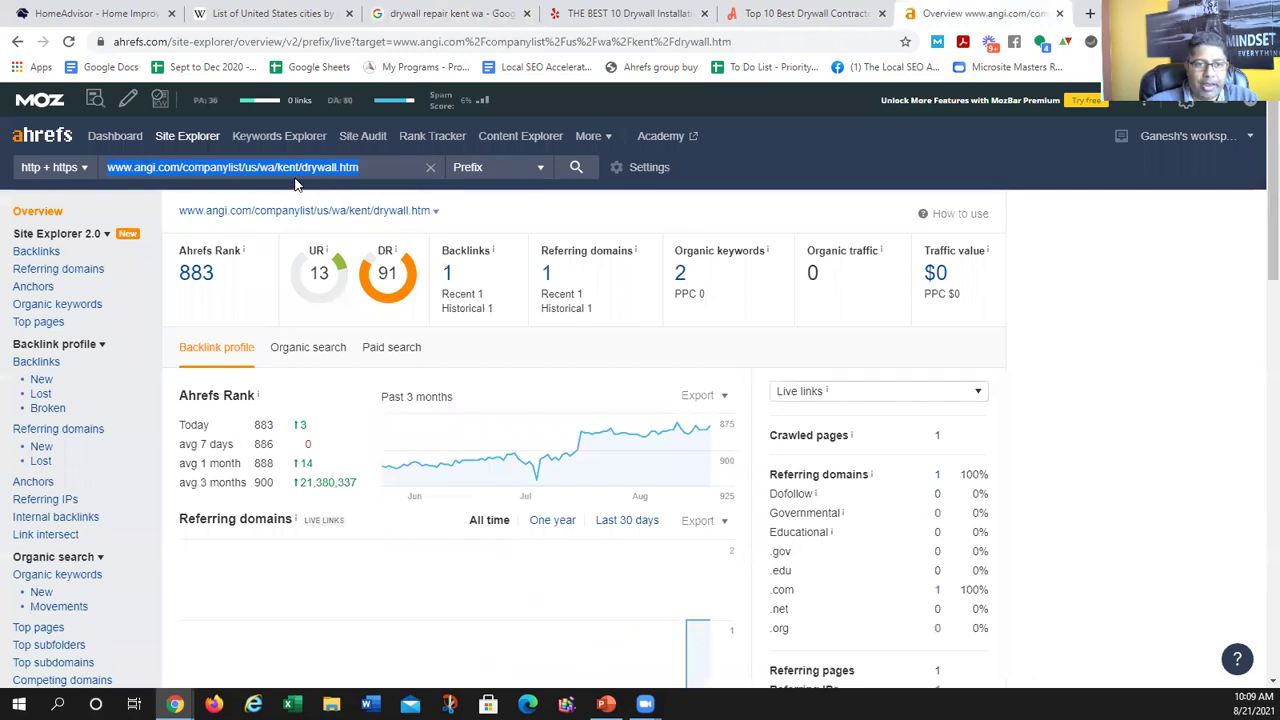
pyautogui.click(520, 177)
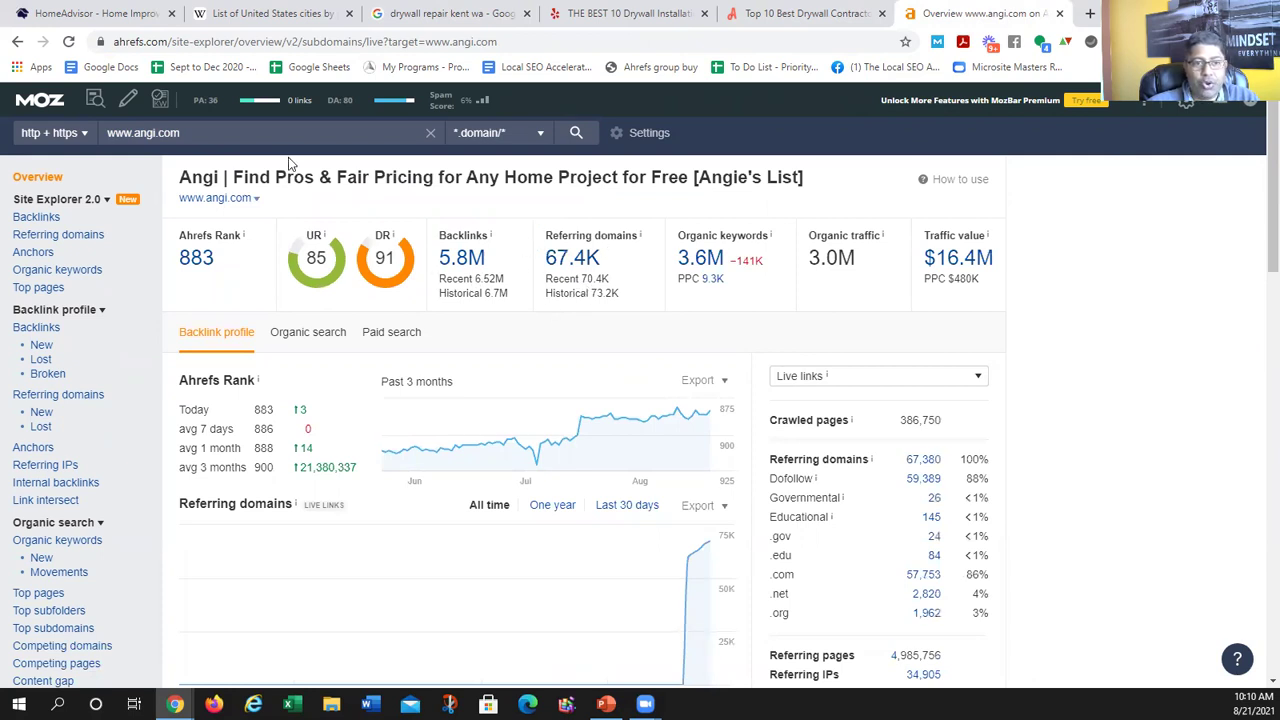
pyautogui.click(102, 136)
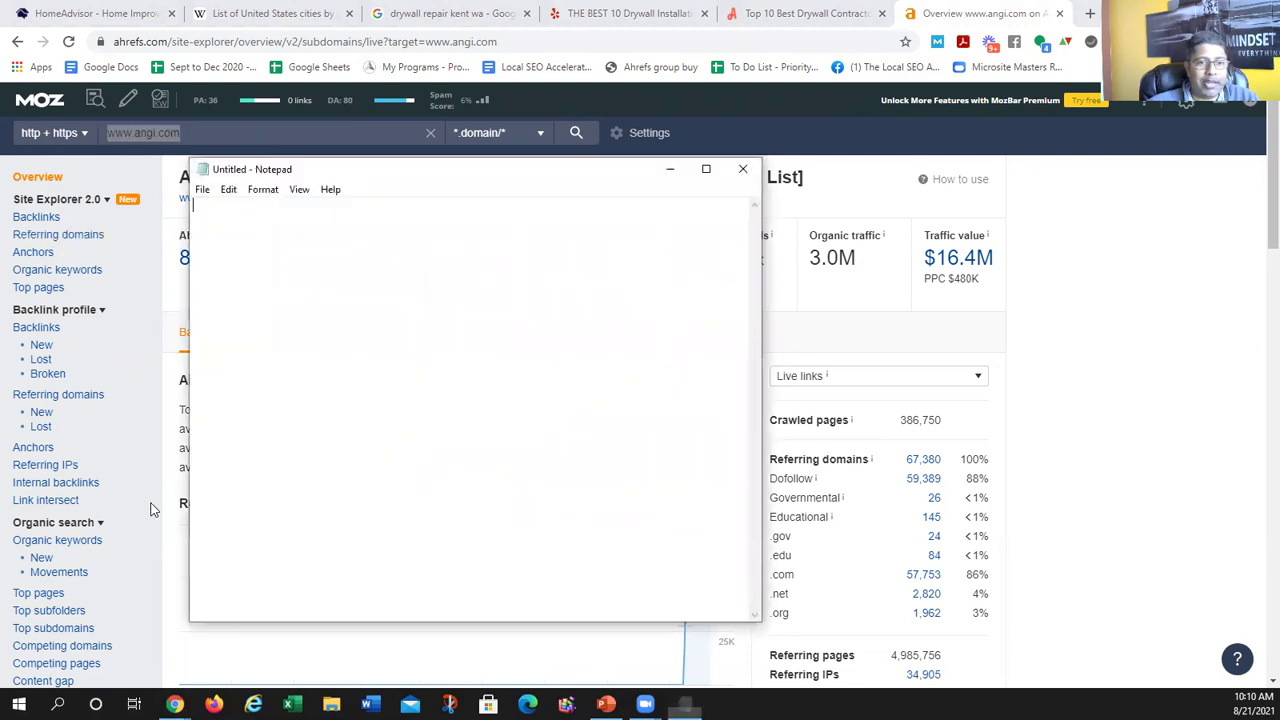
pyautogui.hotkey('ctrl', 'v')
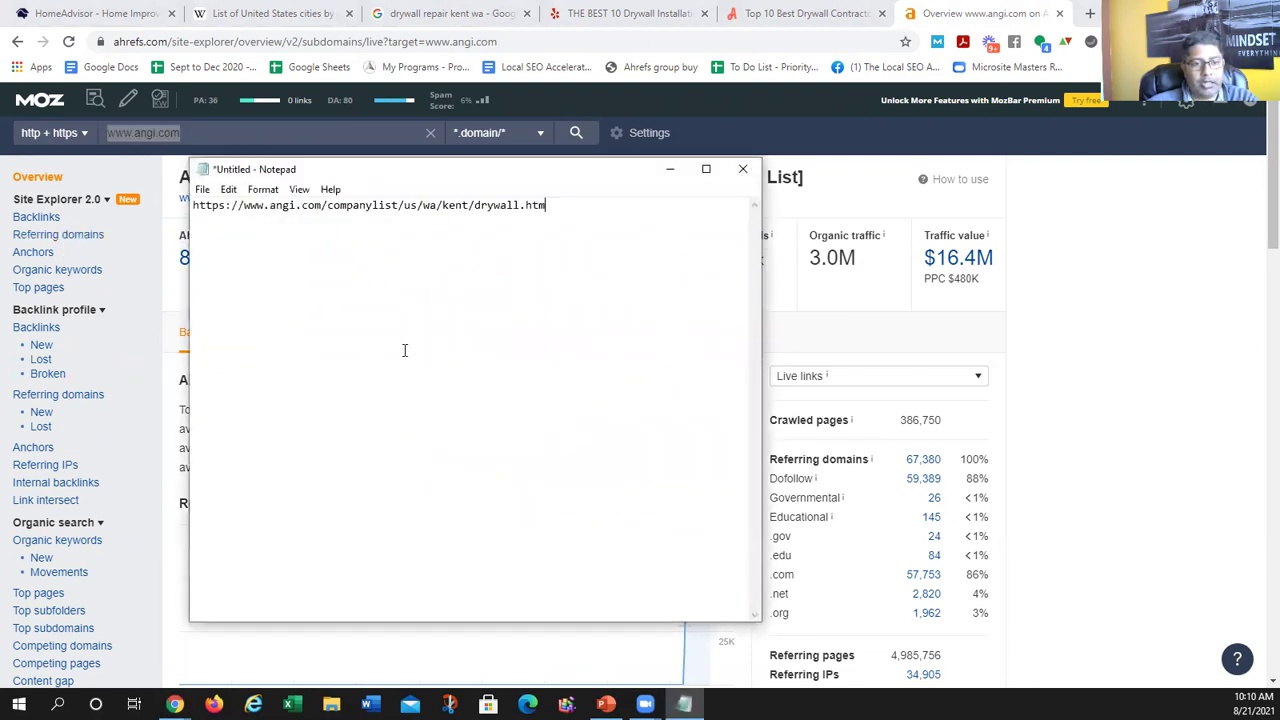
pyautogui.hotkey('shift', 'End')
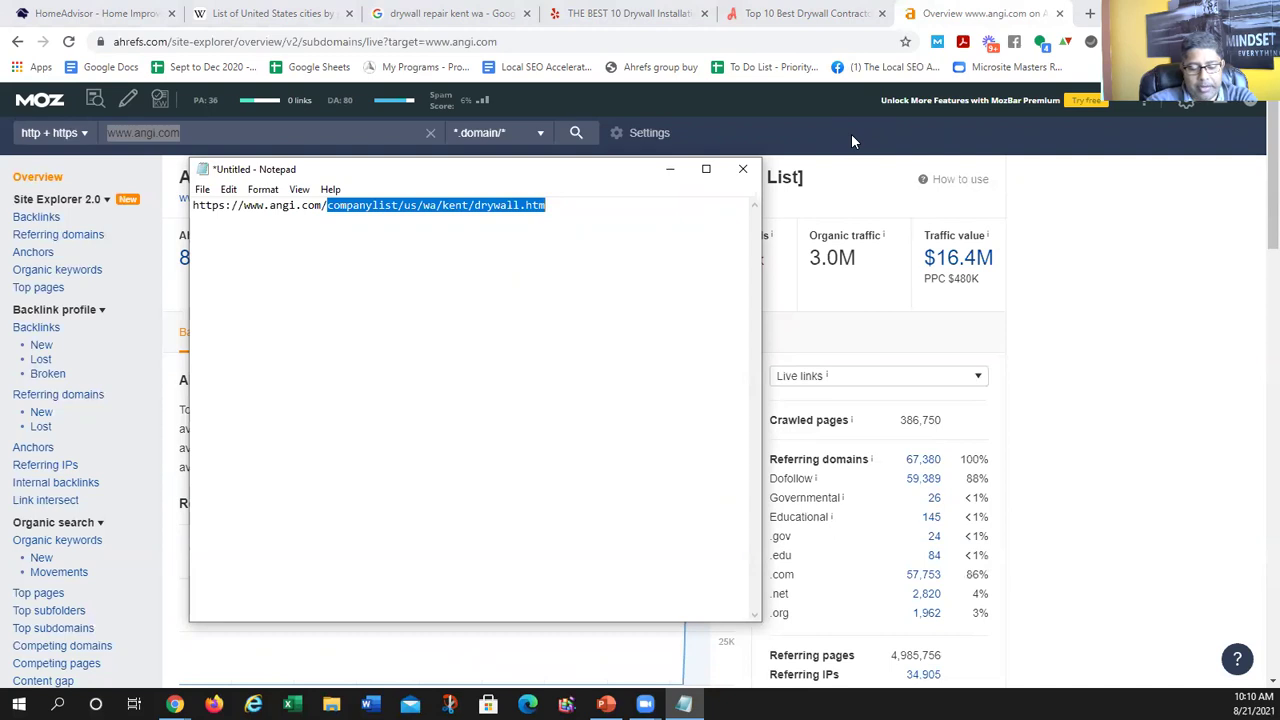
pyautogui.write('treeservcei')
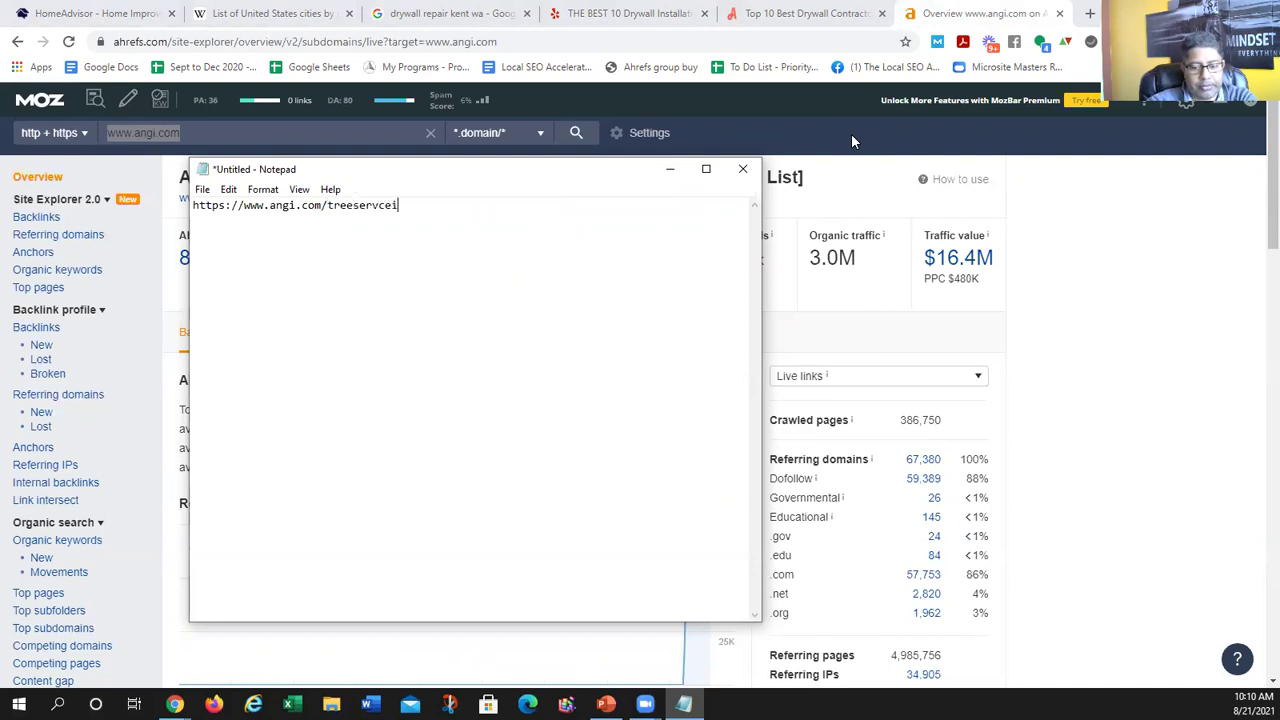
pyautogui.write('ic')
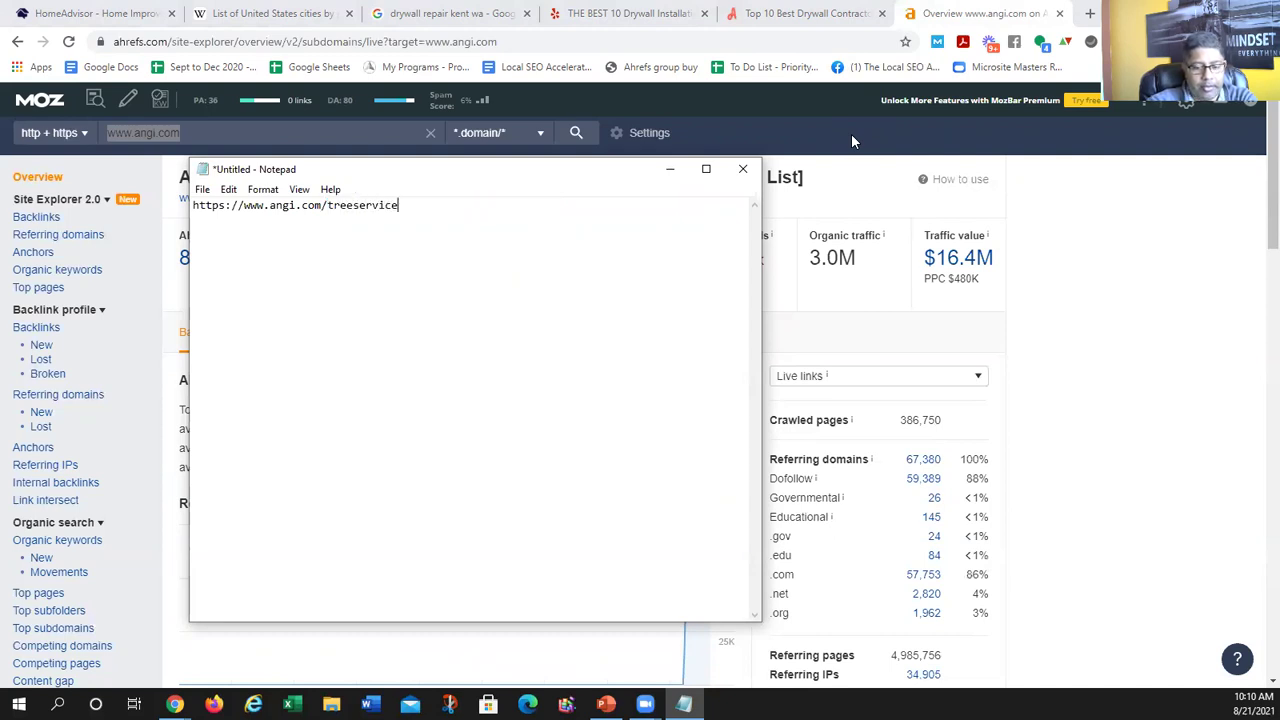
pyautogui.write('e-chca')
pyautogui.press('BackSpace')
pyautogui.press('BackSpace')
pyautogui.write('icagi')
pyautogui.press('BackSpace')
pyautogui.write('o')
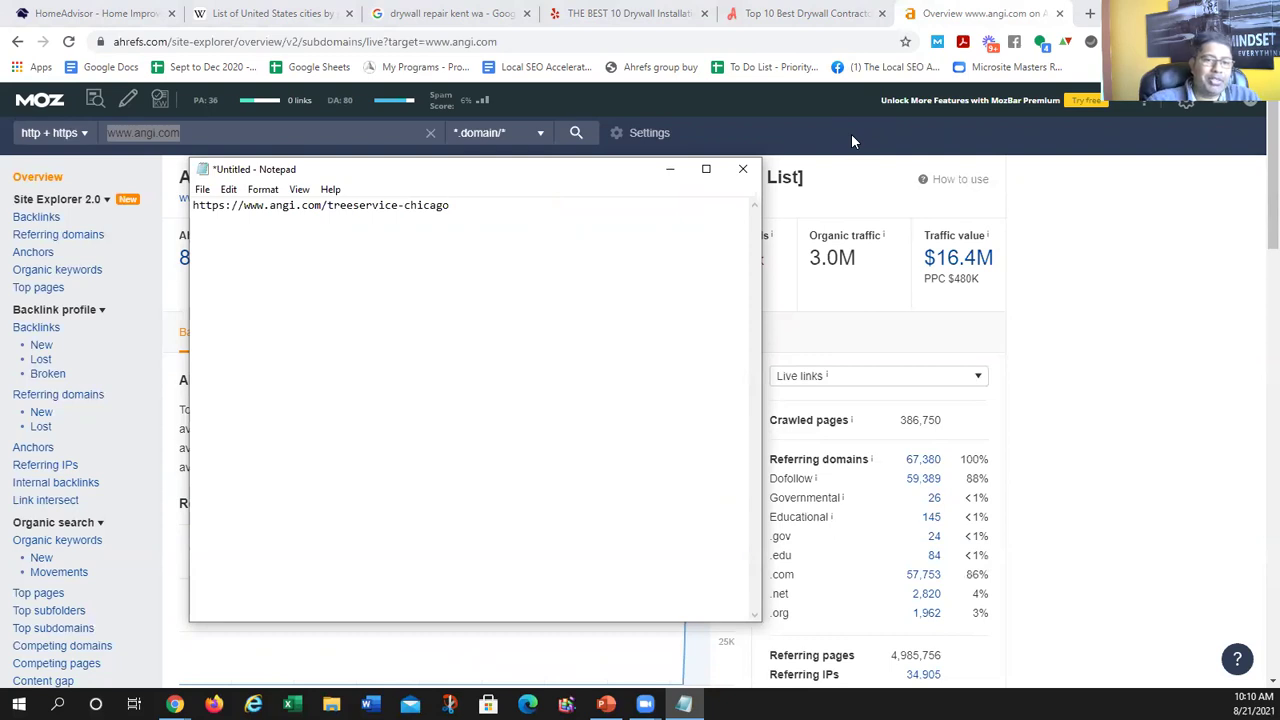
pyautogui.moveTo(455, 207); pyautogui.dragTo(115, 212)
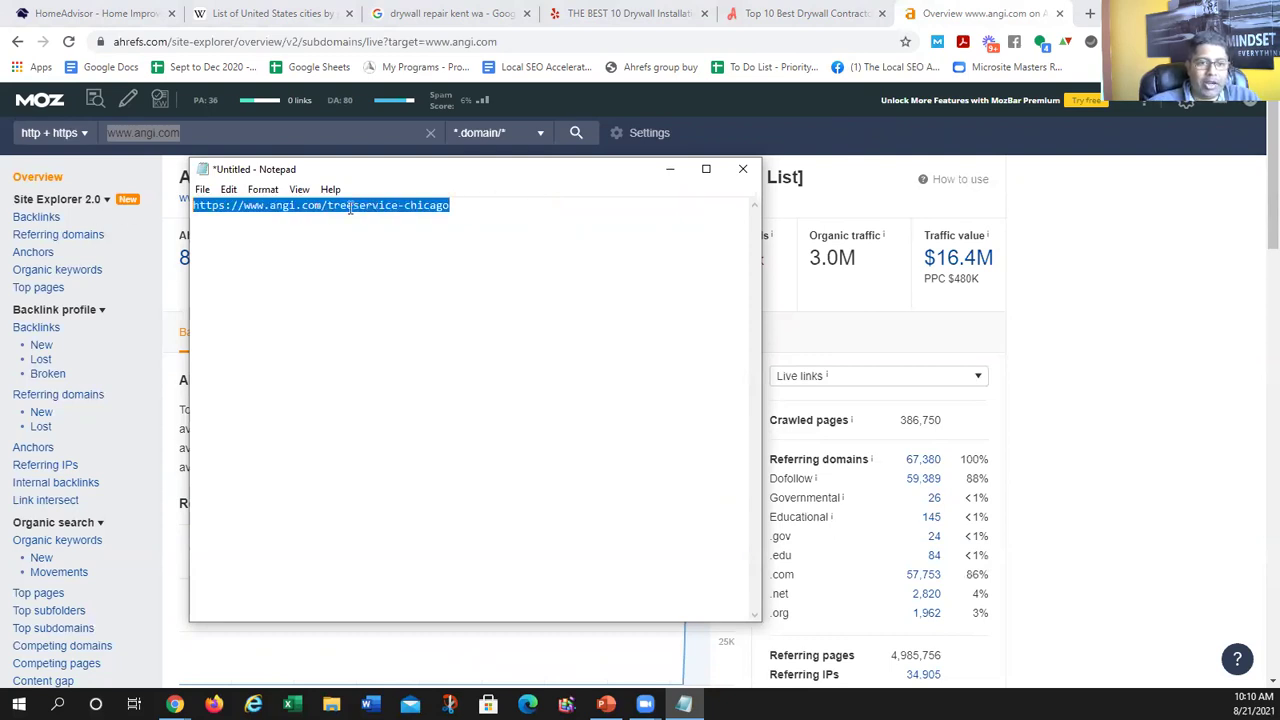
pyautogui.click(425, 206)
pyautogui.moveTo(470, 207); pyautogui.dragTo(168, 204)
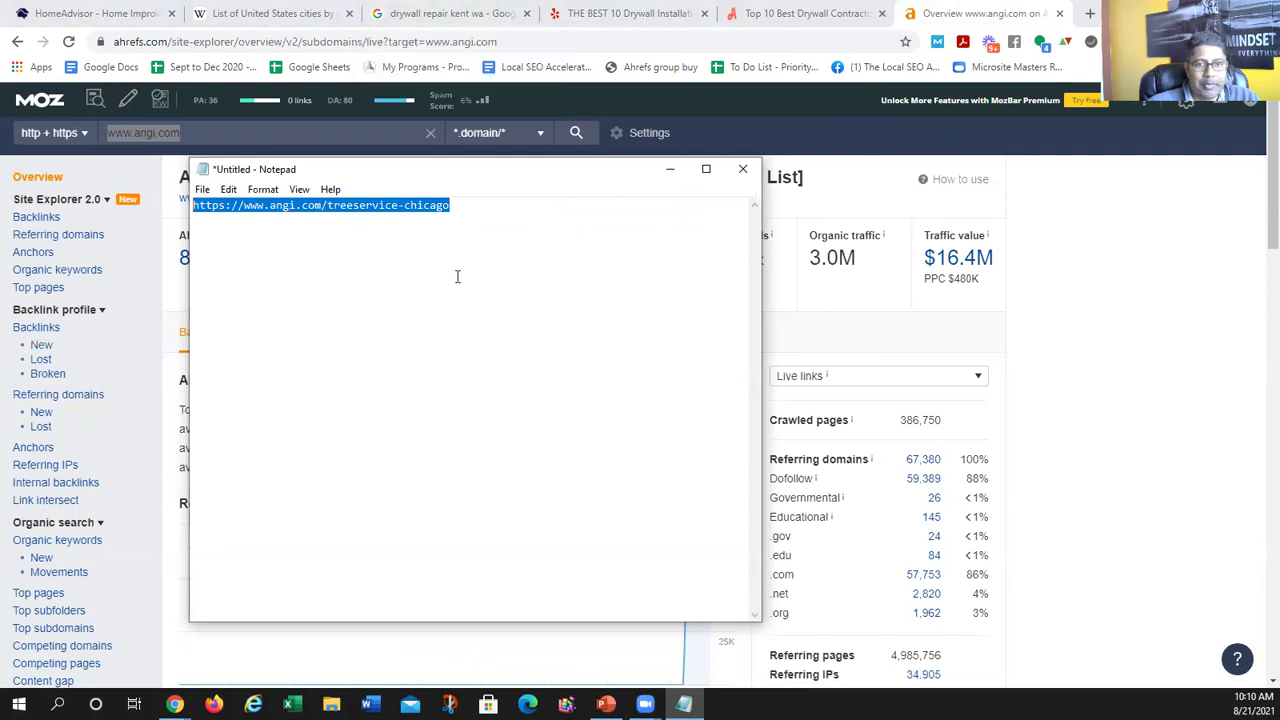
pyautogui.click(430, 14)
# - Open the YP.com 'Drywall Contractors in Kent, WA' result in a new tab and select its URL
pyautogui.scroll(-7, 418, 459)
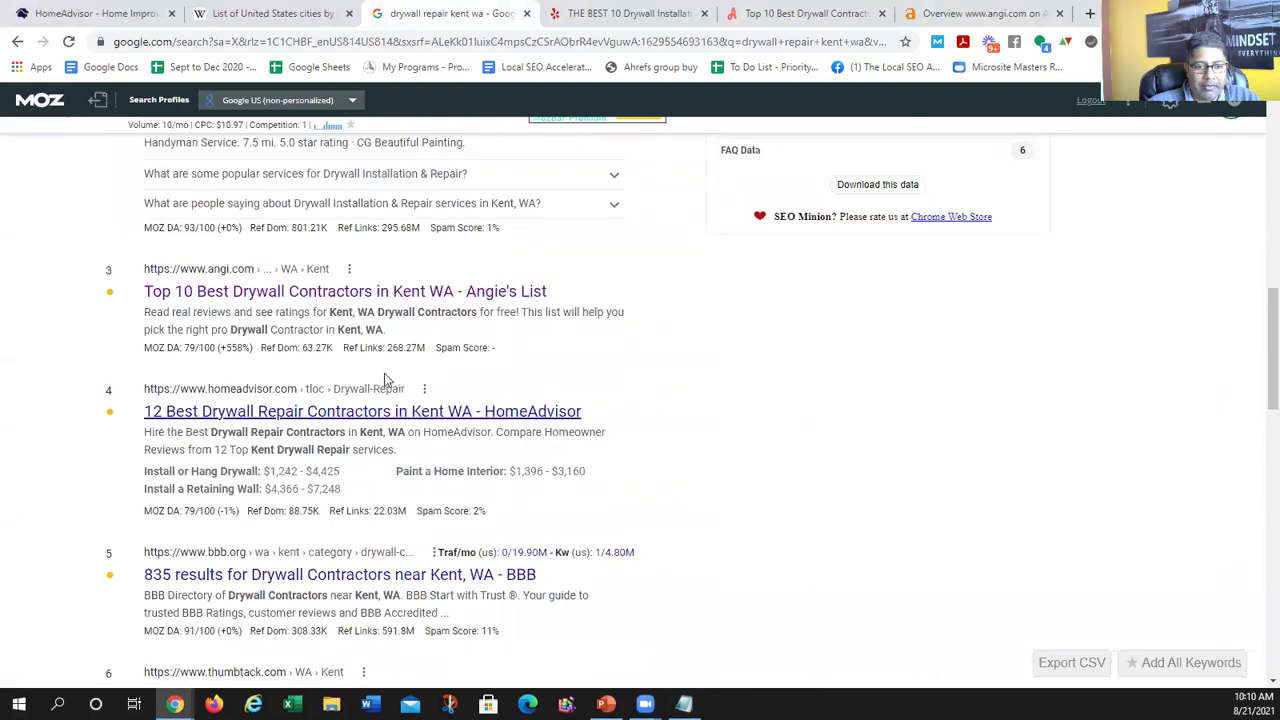
pyautogui.scroll(-2, 360, 490)
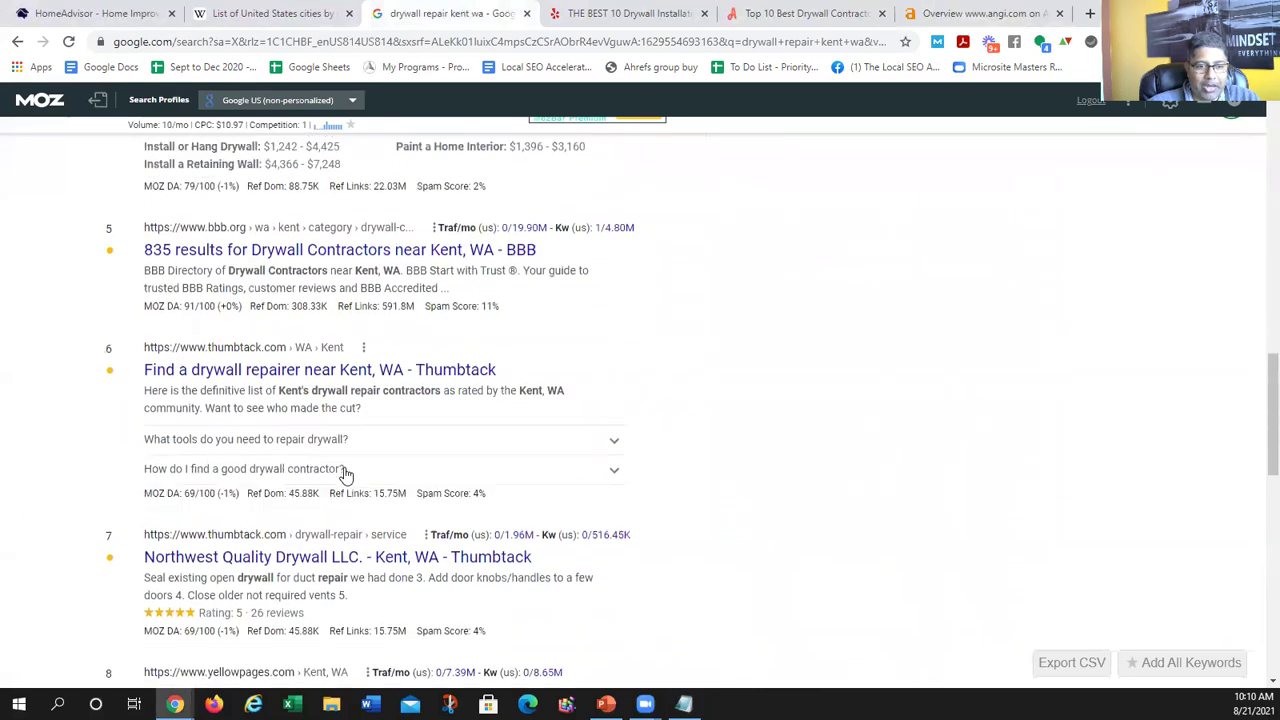
pyautogui.scroll(-1, 460, 417)
pyautogui.scroll(-3, 427, 428)
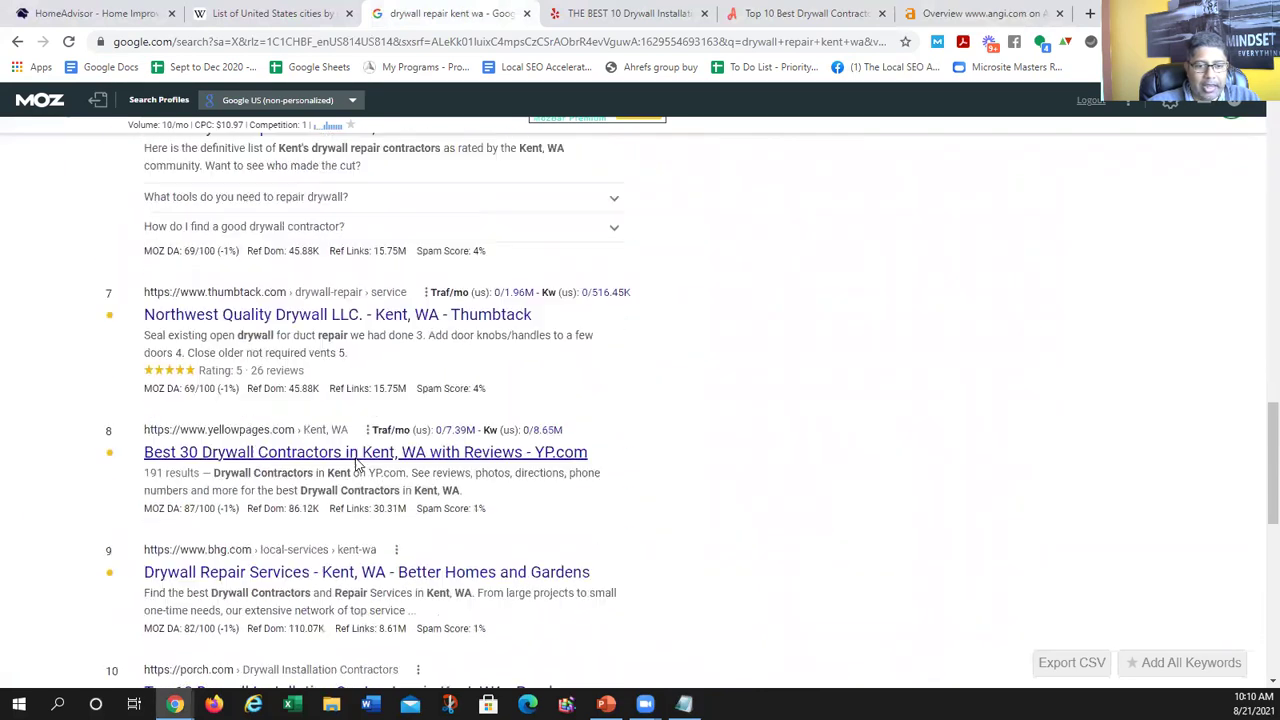
pyautogui.rightClick(379, 386)
pyautogui.click(416, 400)
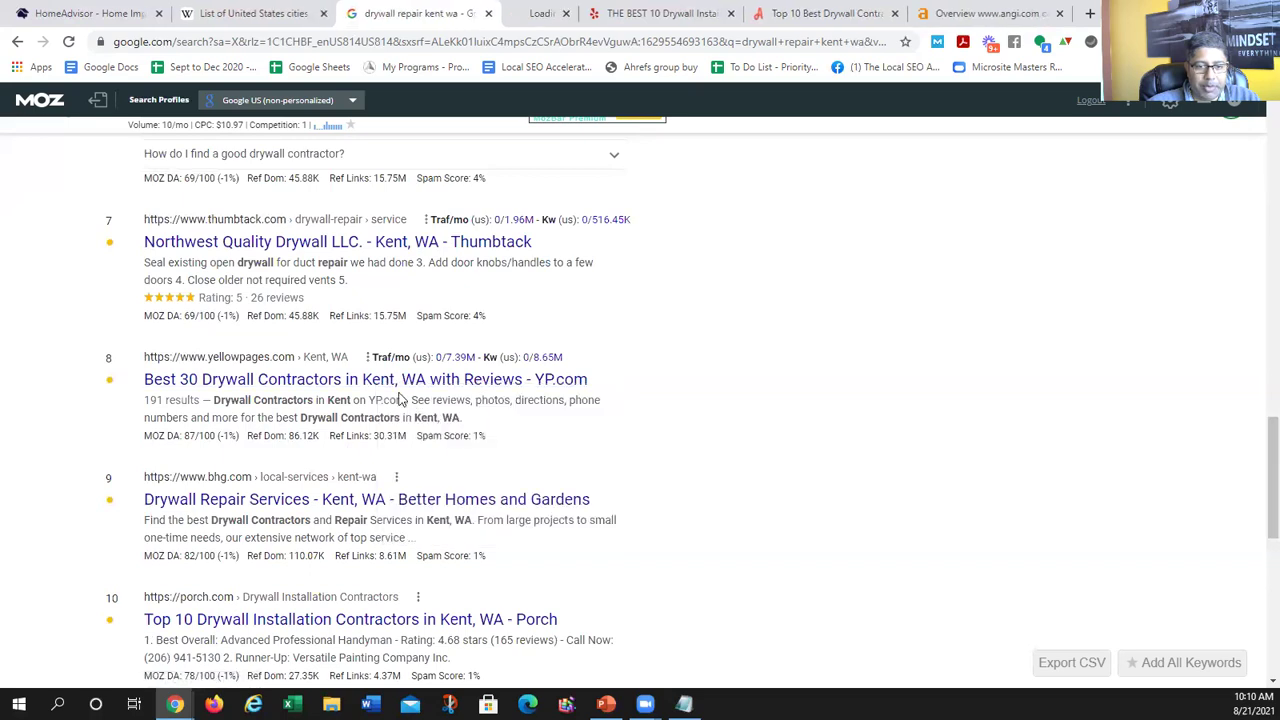
pyautogui.click(585, 8)
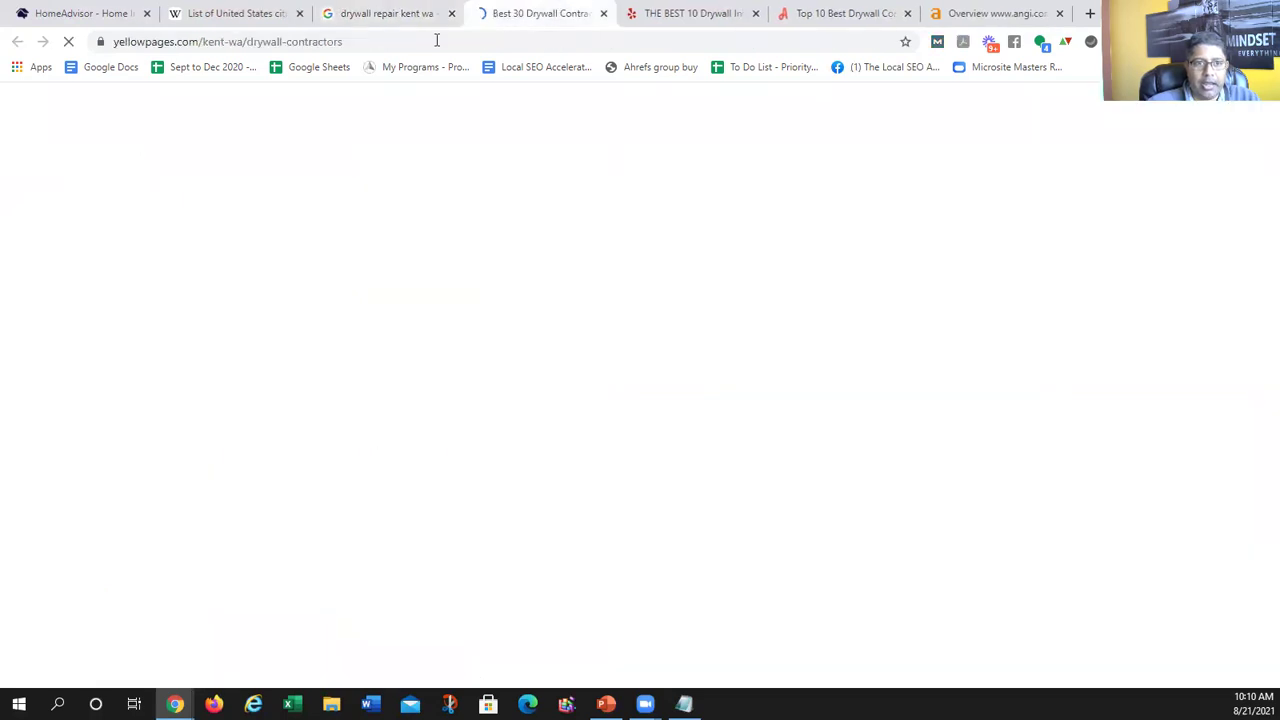
pyautogui.click(428, 41)
pyautogui.hotkey('ctrl', 'c')
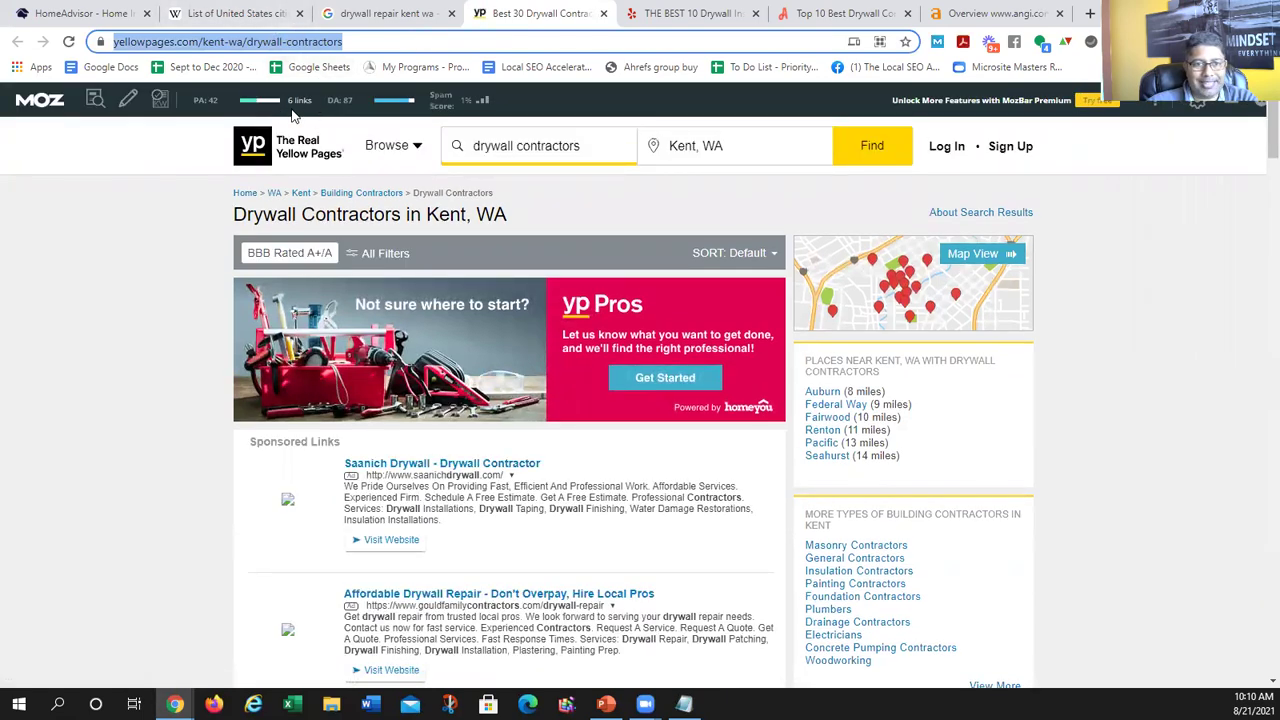
# - Analyse the Yellow Pages Kent drywall URL as a Prefix in Site Explorer: UR 13, DR 90, 2 backlinks
pyautogui.click(952, 12)
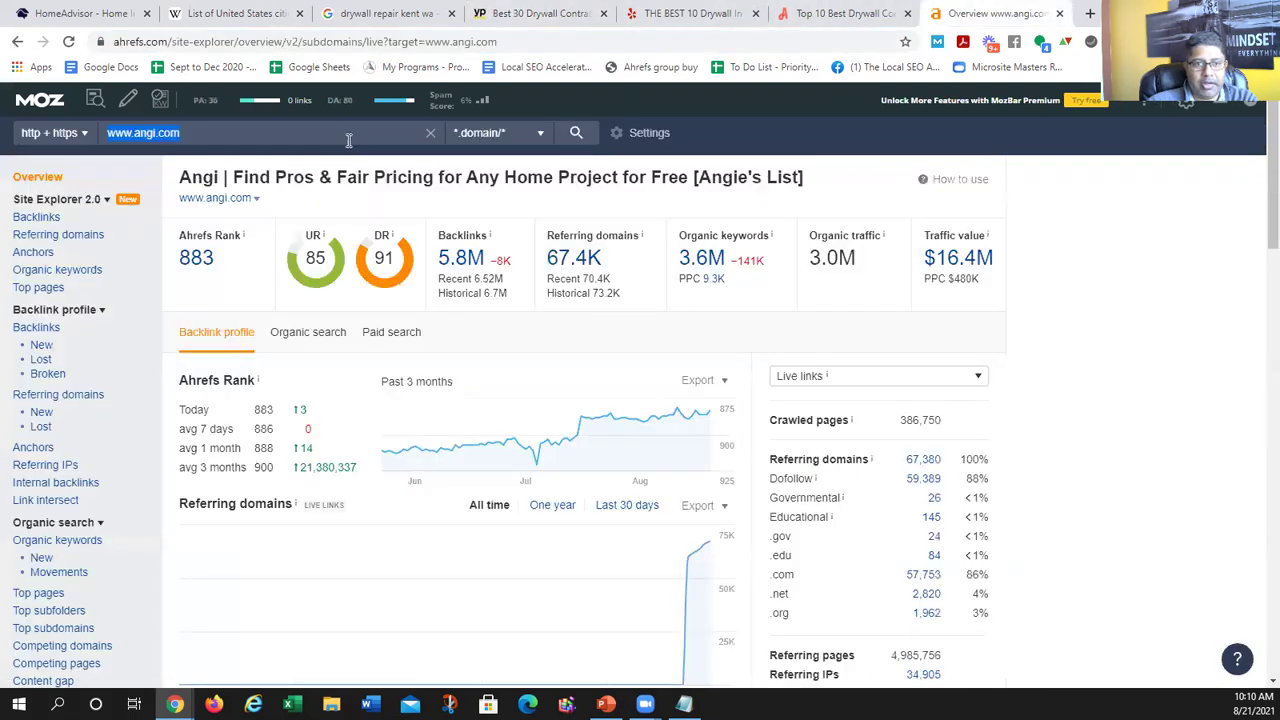
pyautogui.hotkey('ctrl', 'v')
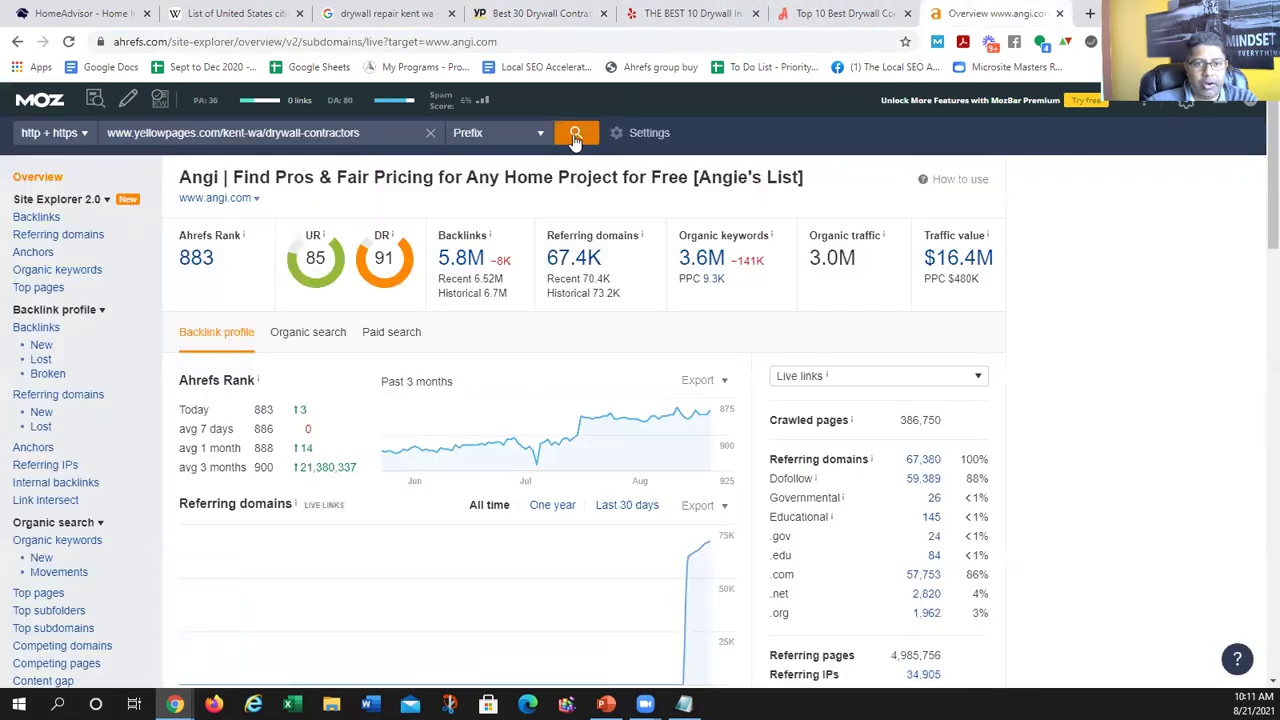
pyautogui.click(575, 134)
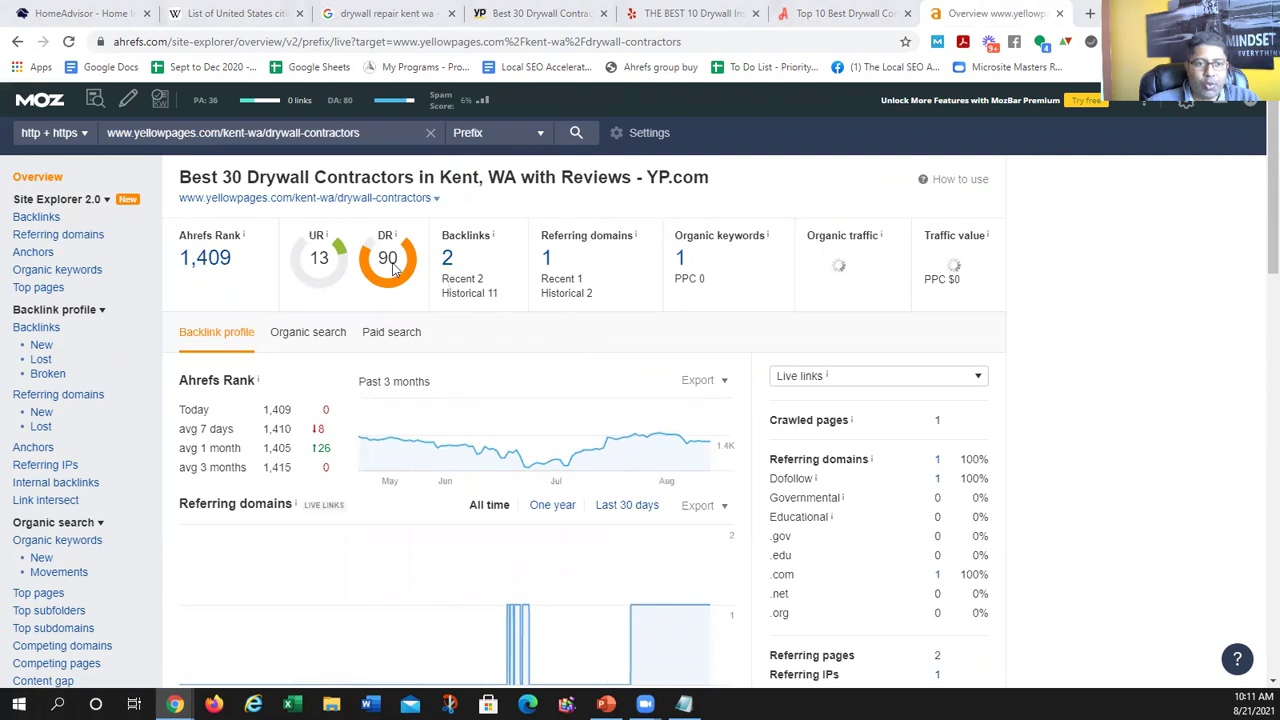
pyautogui.click(684, 704)
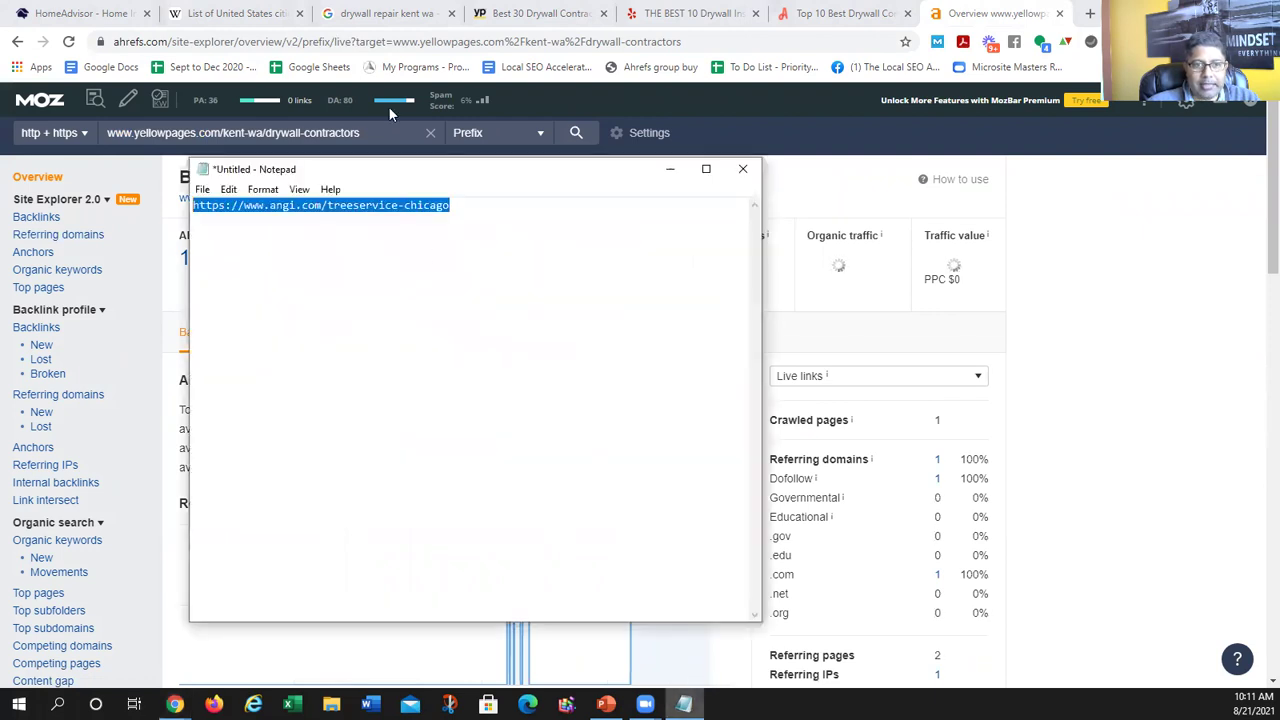
# - Copy the query 'drywall repair kent wa' from the Google results search box
pyautogui.click(362, 8)
pyautogui.scroll(10, 381, 255)
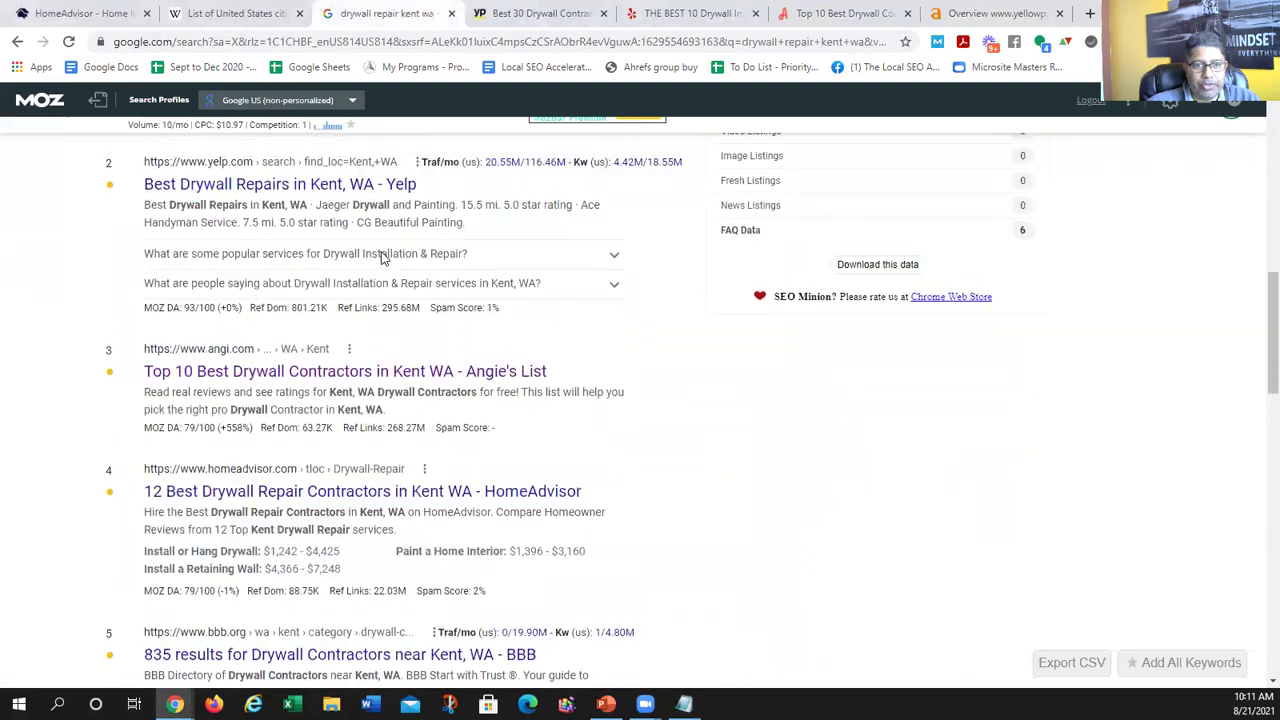
pyautogui.scroll(3, 381, 255)
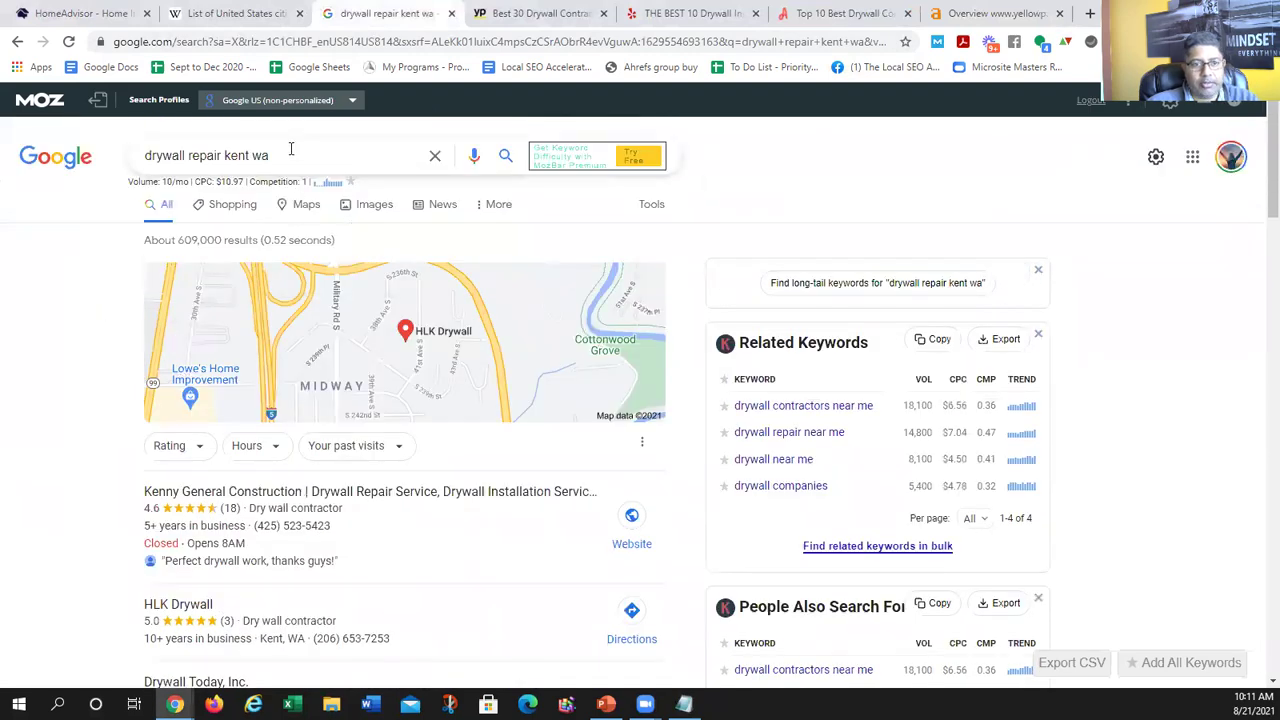
pyautogui.moveTo(289, 149); pyautogui.dragTo(17, 148)
pyautogui.hotkey('ctrl', 'c')
pyautogui.scroll(-2, 346, 449)
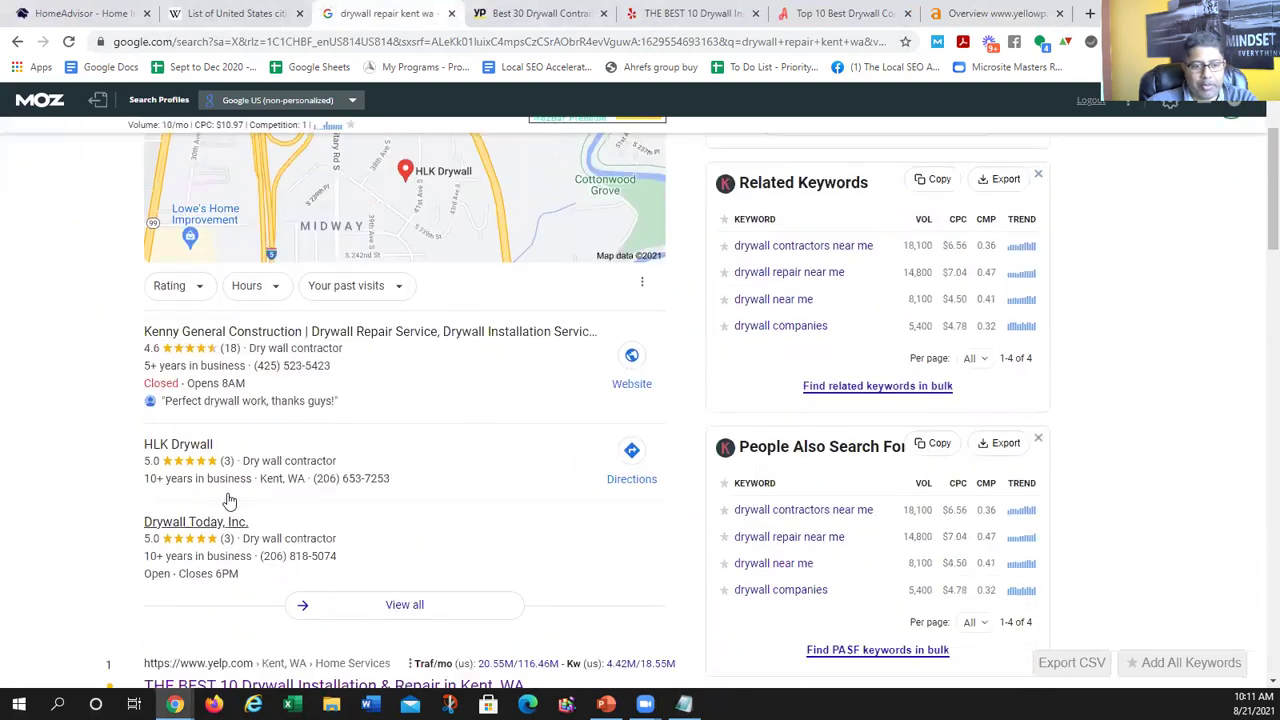
pyautogui.scroll(2, 316, 402)
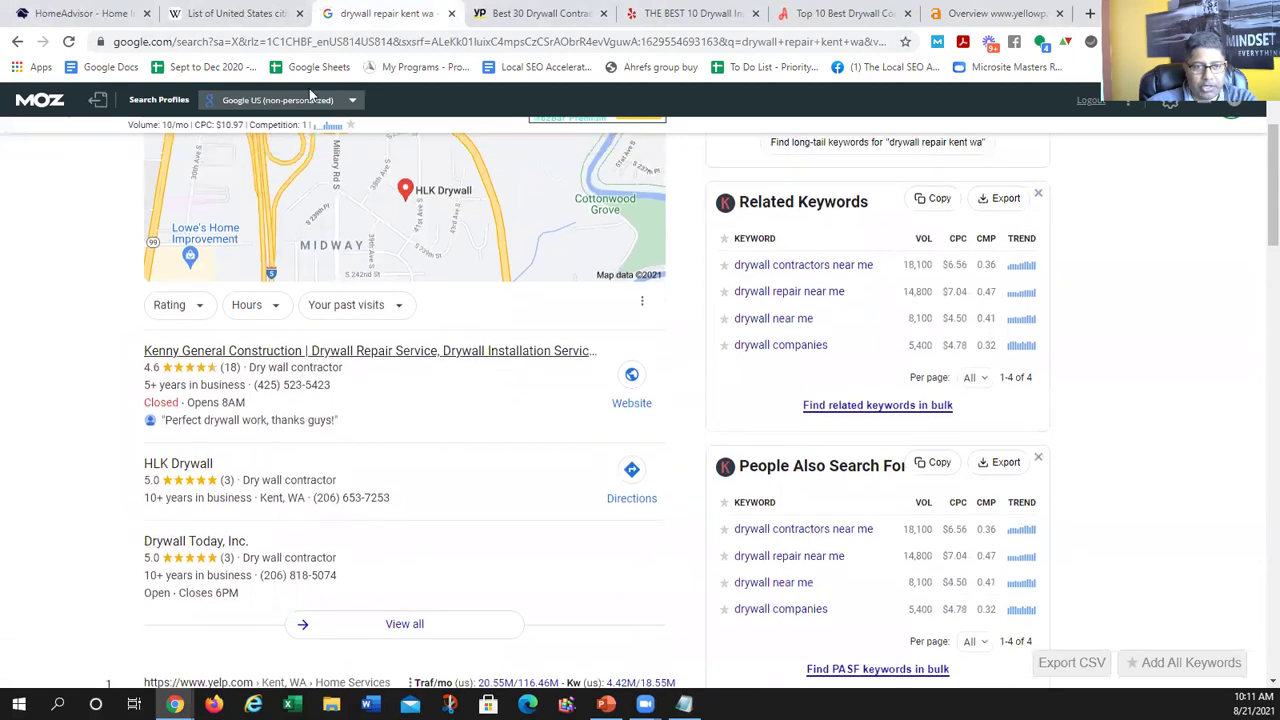
pyautogui.scroll(-5, 323, 446)
# - Replace the Angi URL in Notepad with the query joined into the domain drywallrepairkent.com
pyautogui.hotkey('alt', 'Tab')
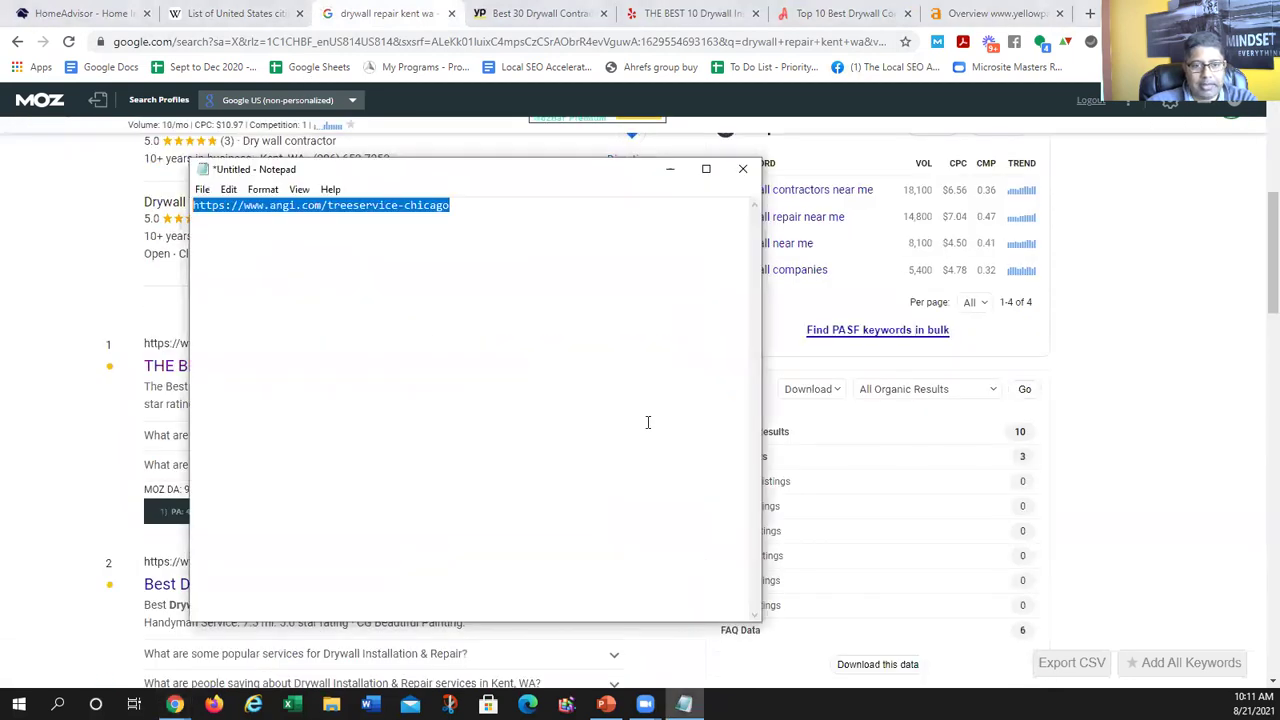
pyautogui.hotkey('ctrl', 'v')
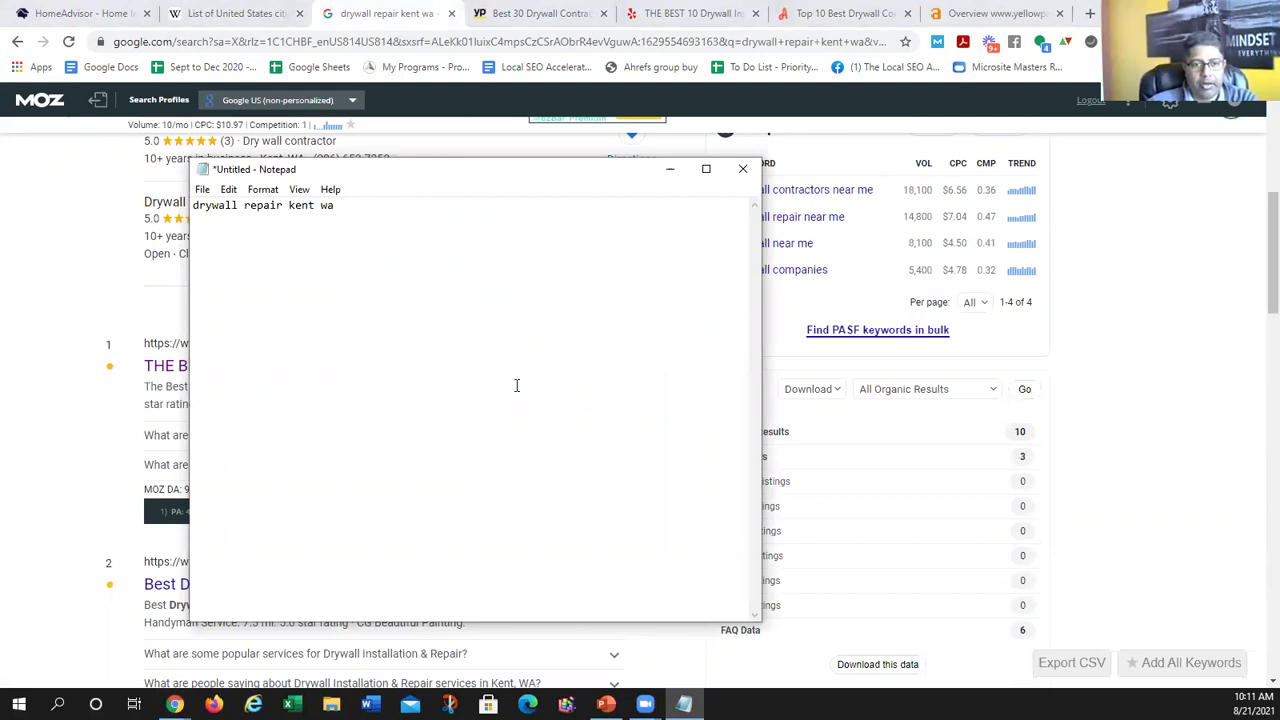
pyautogui.hotkey('ctrl', 'Left')
pyautogui.hotkey('ctrl', 'Left')
pyautogui.hotkey('ctrl', 'Left')
pyautogui.press('BackSpace')
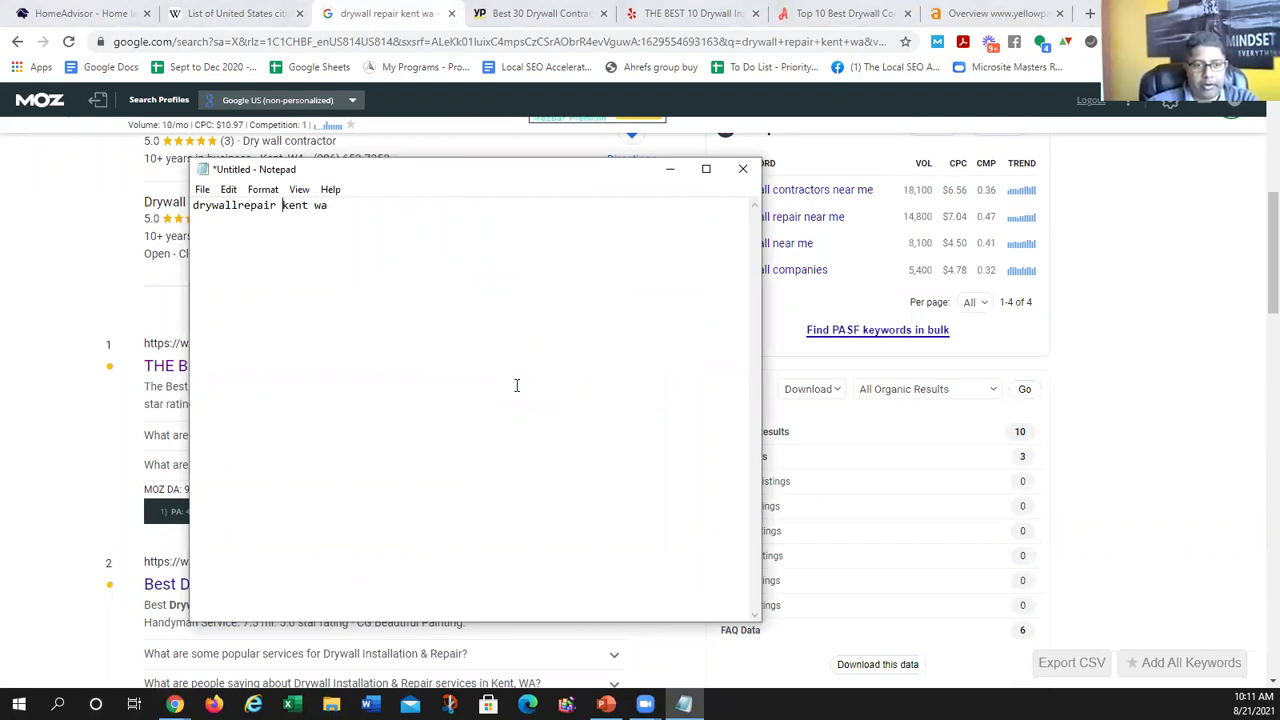
pyautogui.hotkey('ctrl', 'Right')
pyautogui.press('BackSpace')
pyautogui.press('BackSpace')
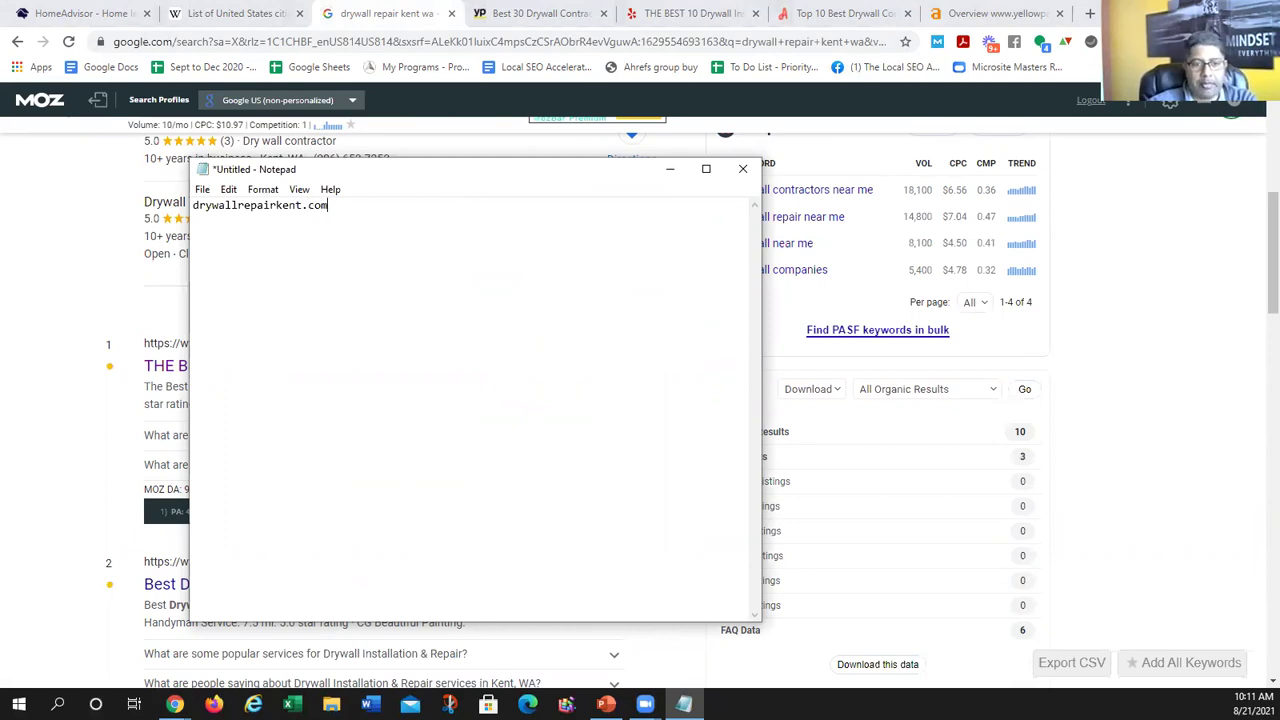
# - Add the notes 'optimize just for my main kw' and 'inner pages/service pages'
pyautogui.write('optimize just for')
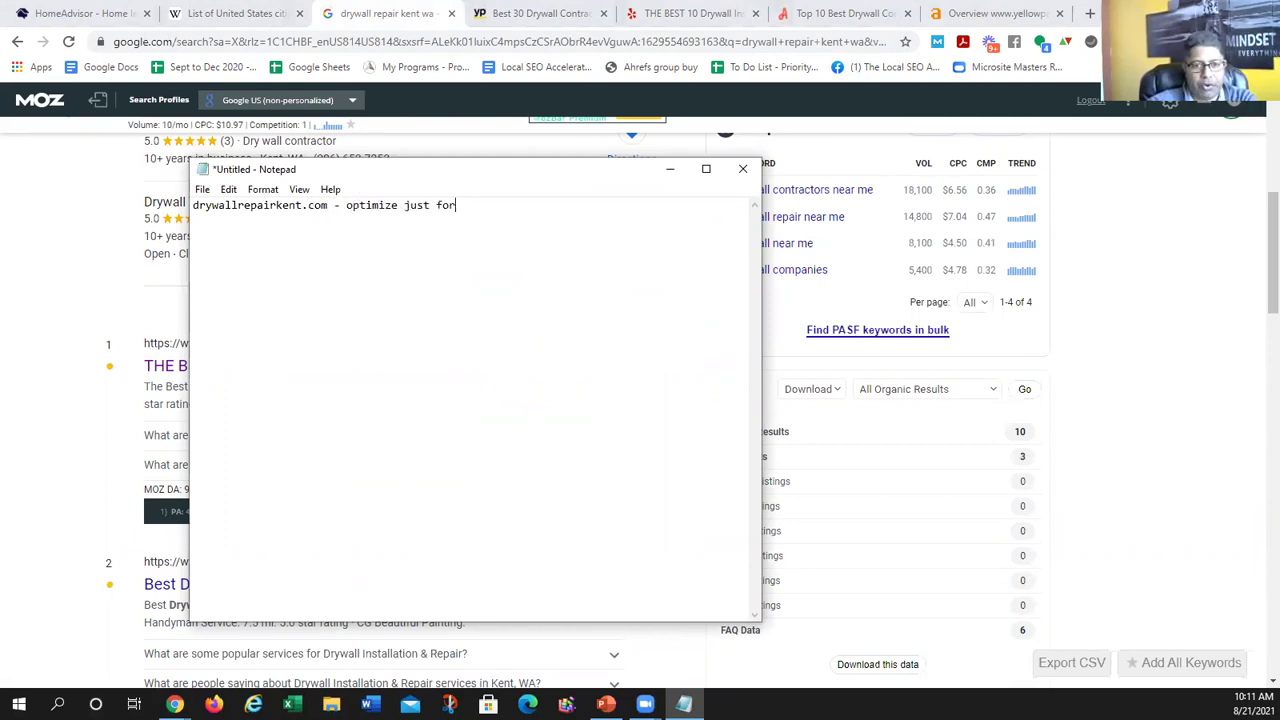
pyautogui.write(' my main kw ')
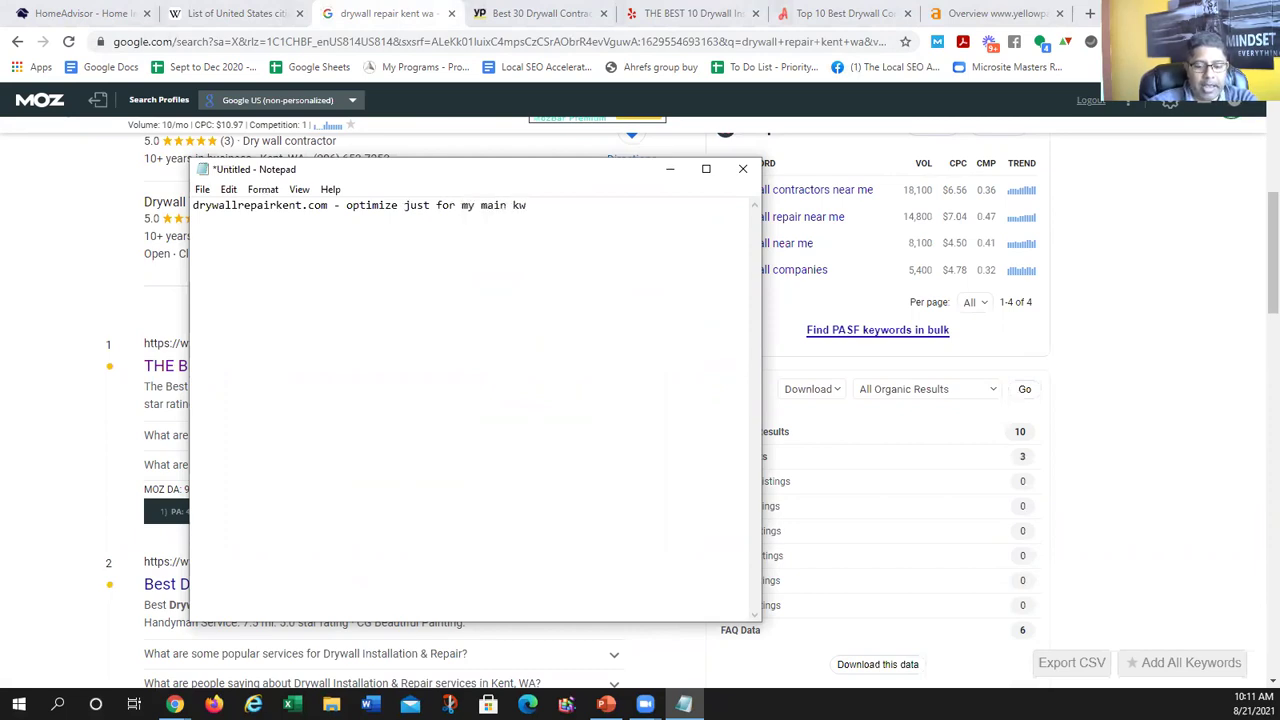
pyautogui.write('inner paghe')
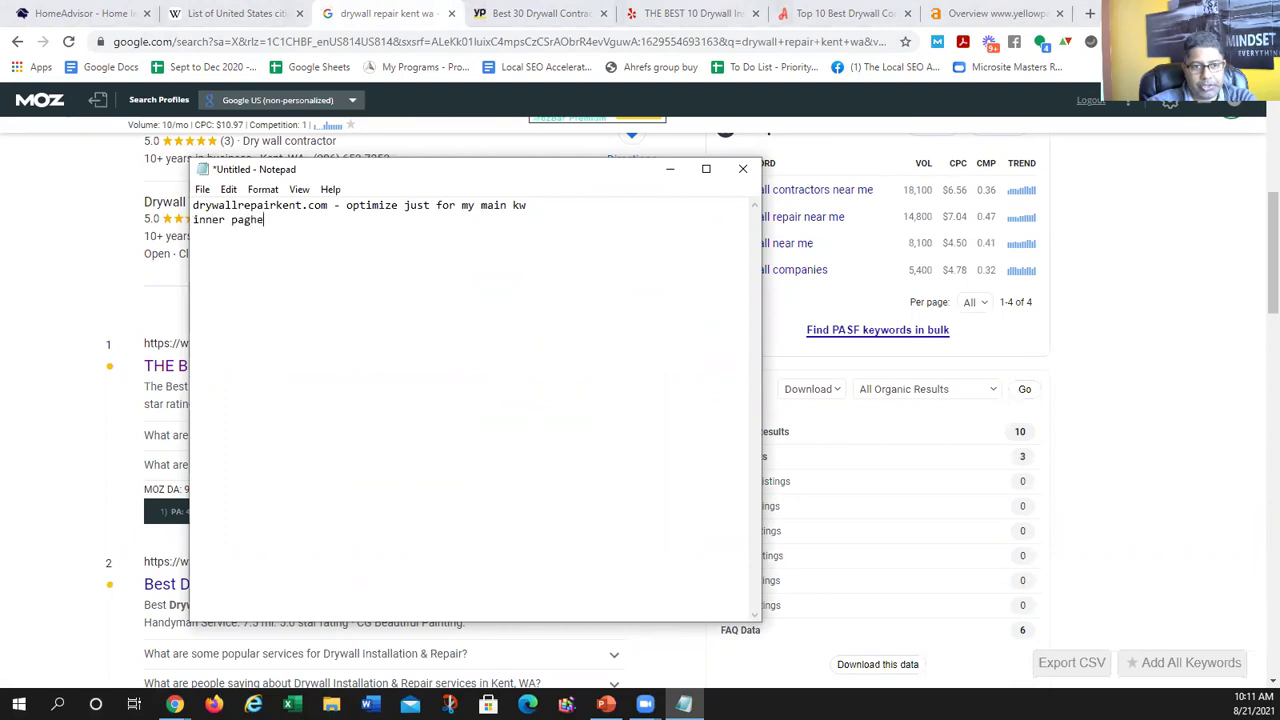
pyautogui.press('BackSpace')
pyautogui.press('BackSpace')
pyautogui.write('es/service pages')
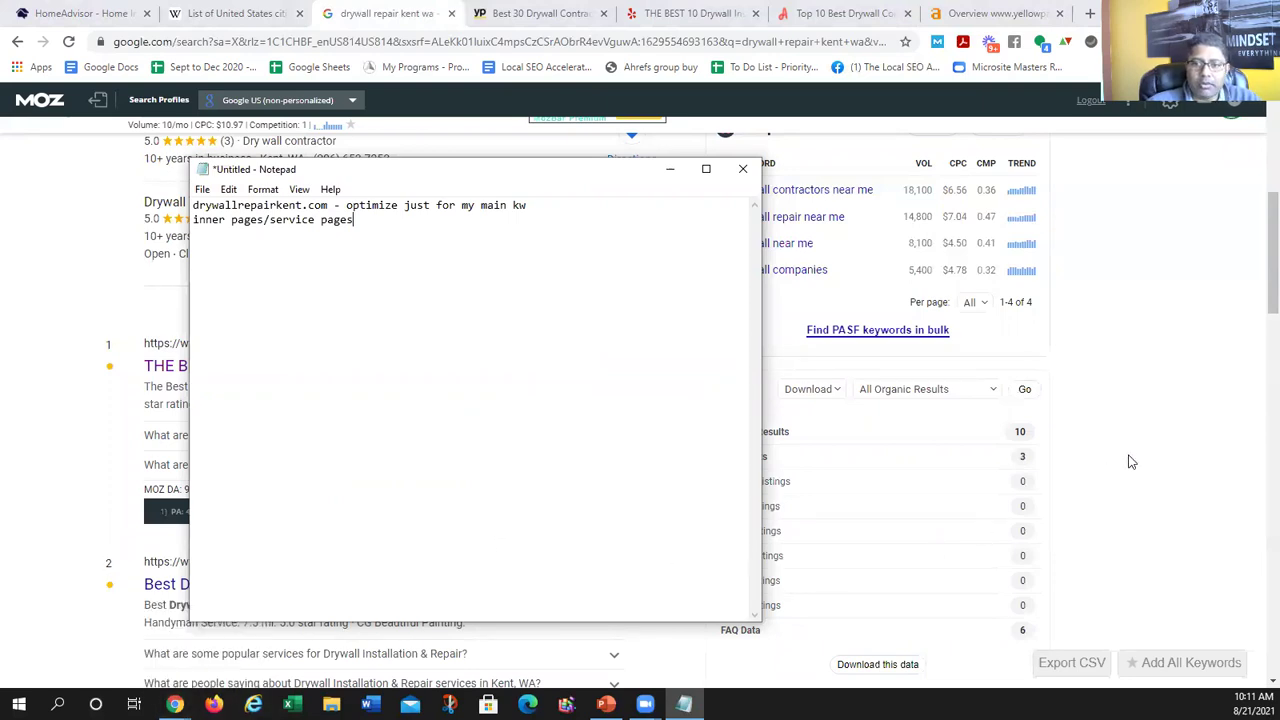
pyautogui.moveTo(275, 205); pyautogui.dragTo(197, 205)
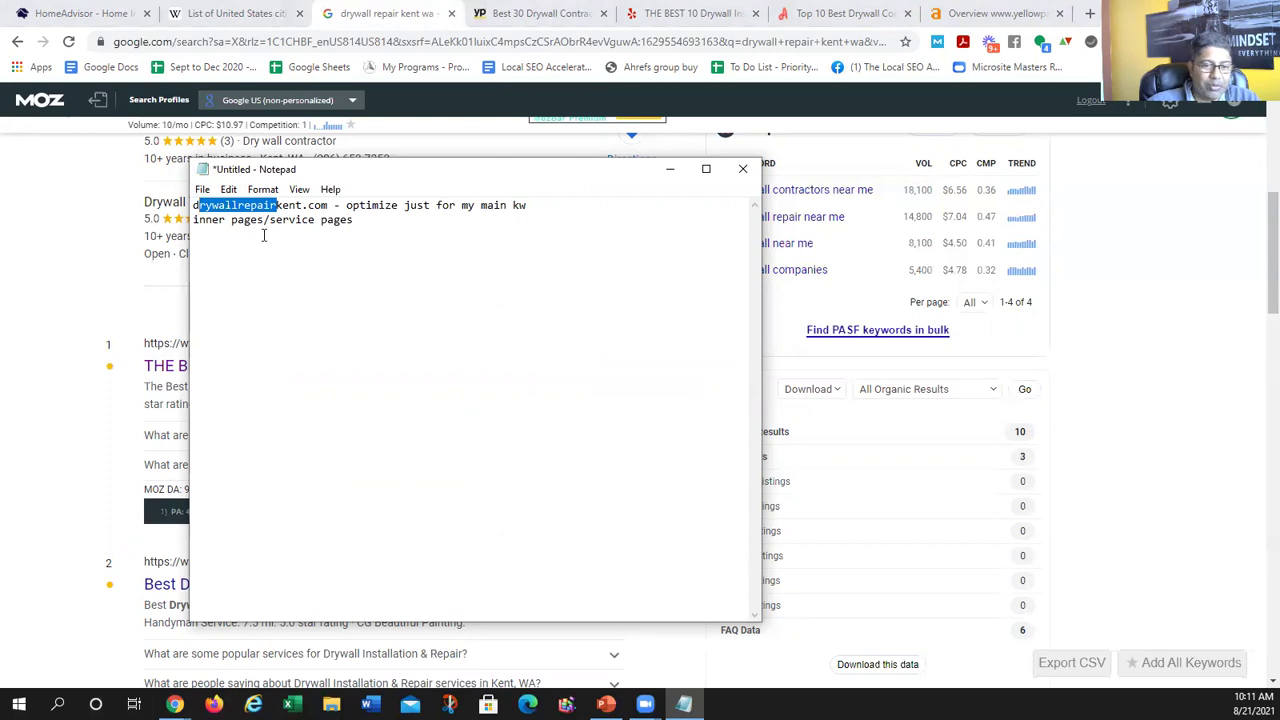
pyautogui.moveTo(526, 205); pyautogui.dragTo(163, 210)
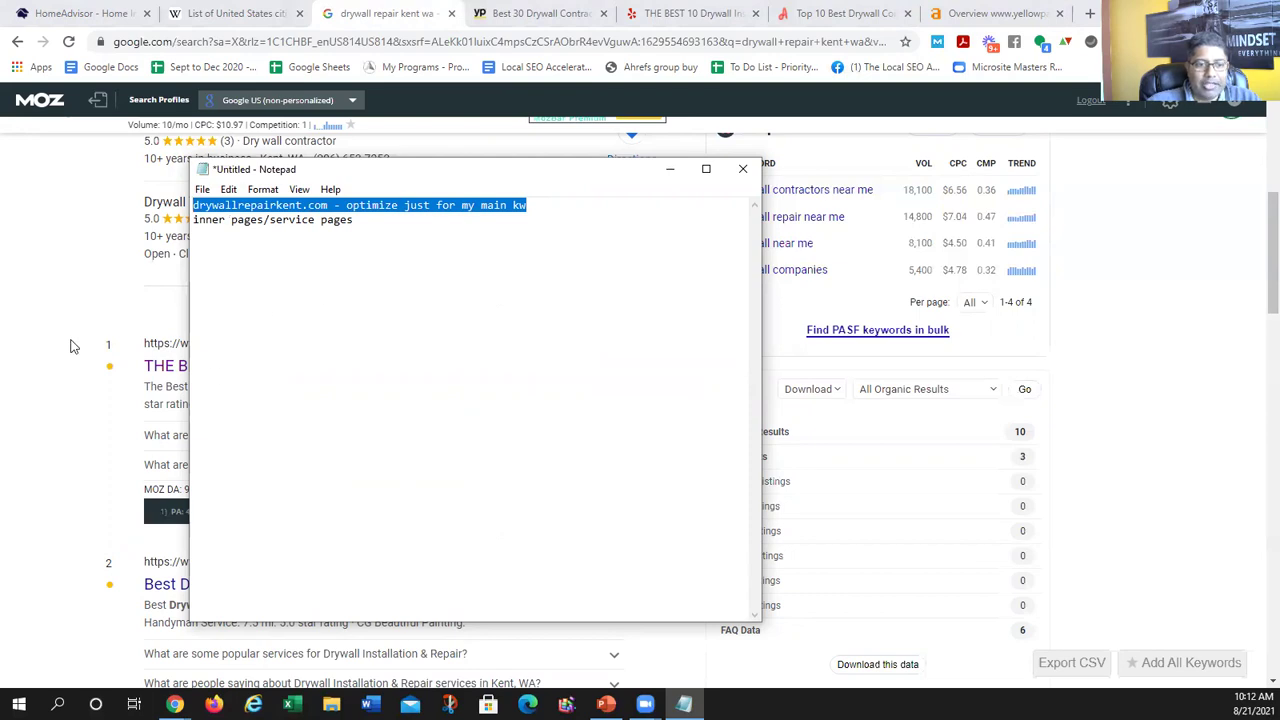
pyautogui.click(148, 388)
pyautogui.scroll(-3, 340, 535)
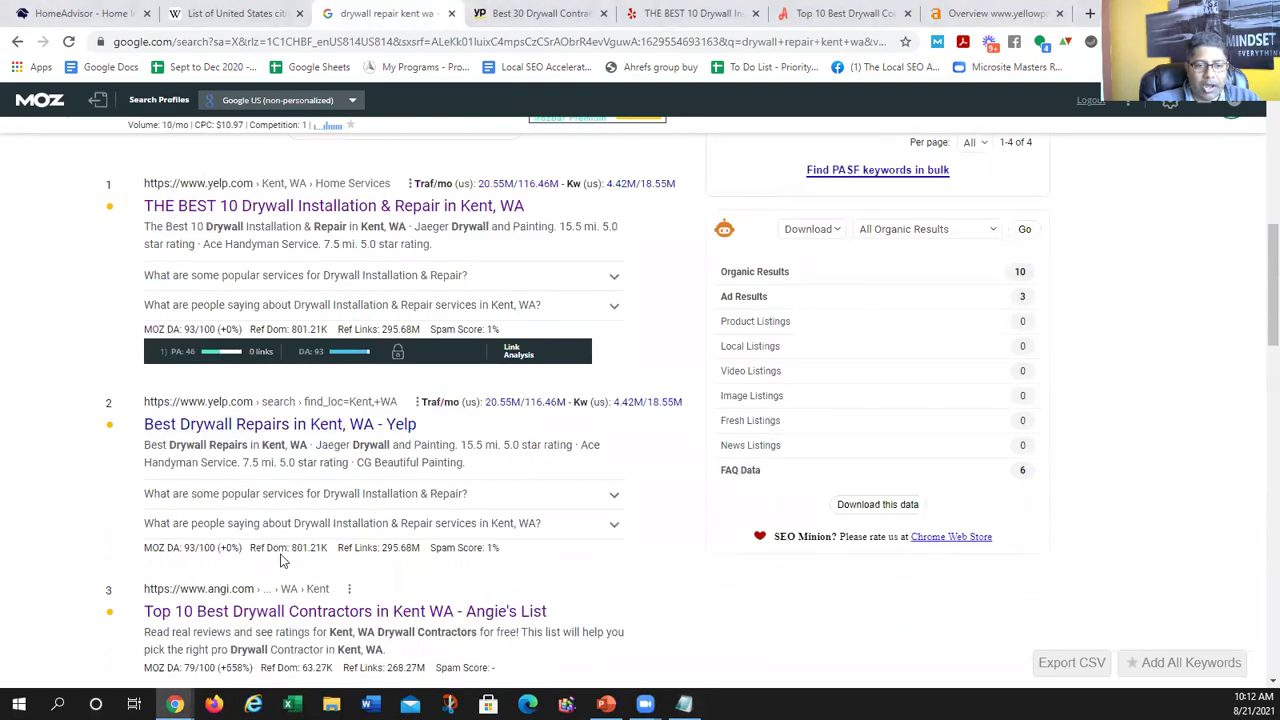
pyautogui.scroll(3, 283, 553)
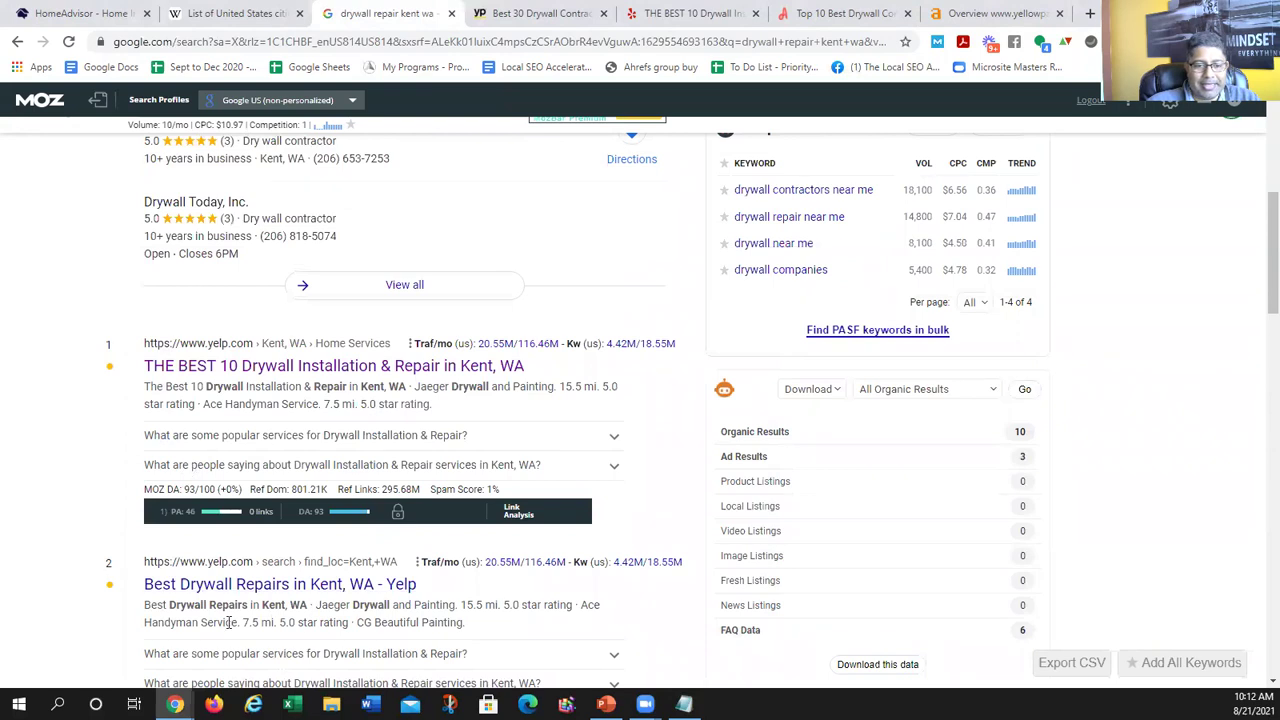